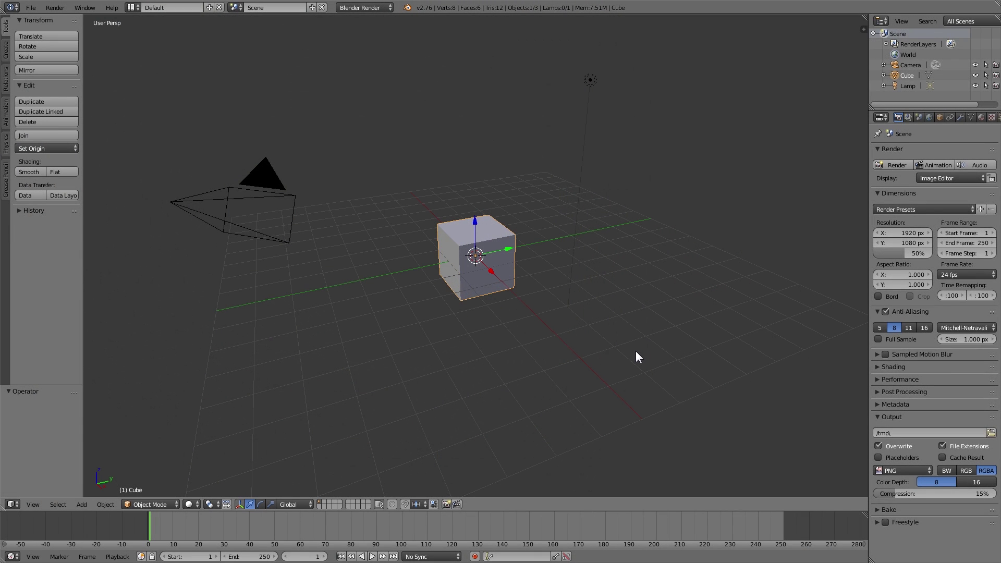
- Switch the render engine to Cycles Render and delete the default cube
click(359, 8)
click(371, 40)
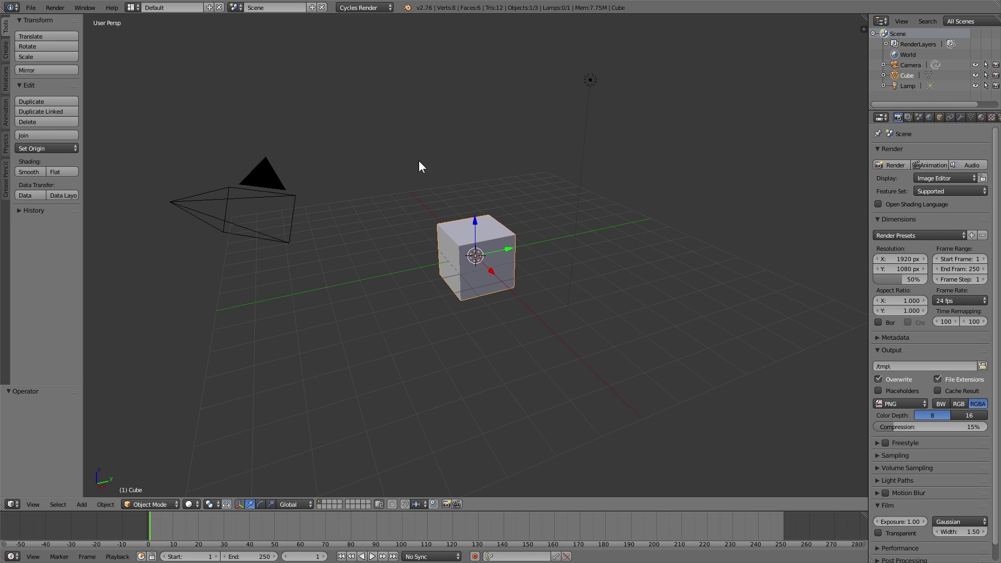
key(x)
click(469, 251)
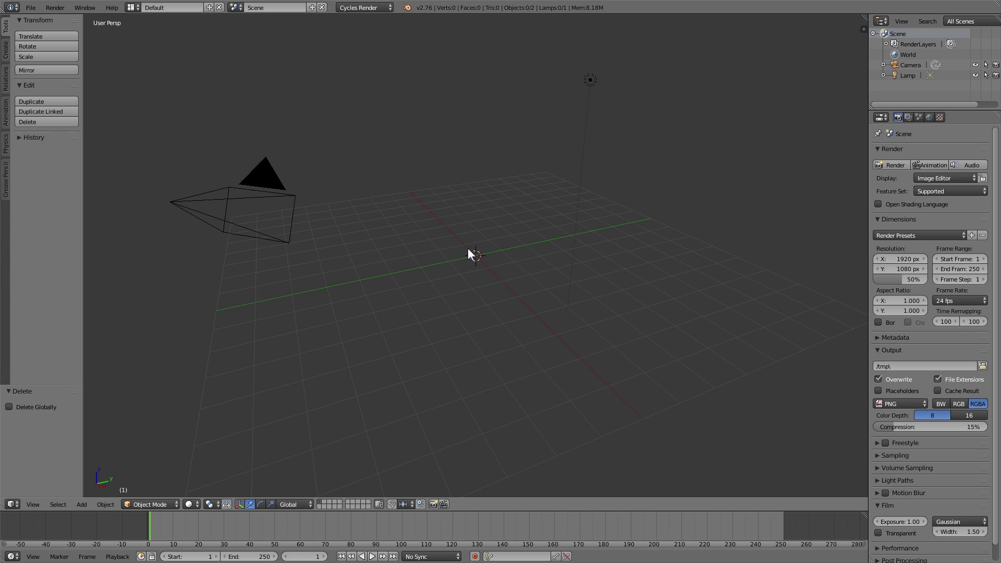
- Add a UV sphere with 64 segments and 32 rings and name it Planet
key(shift+a)
mouse_move(476, 244)
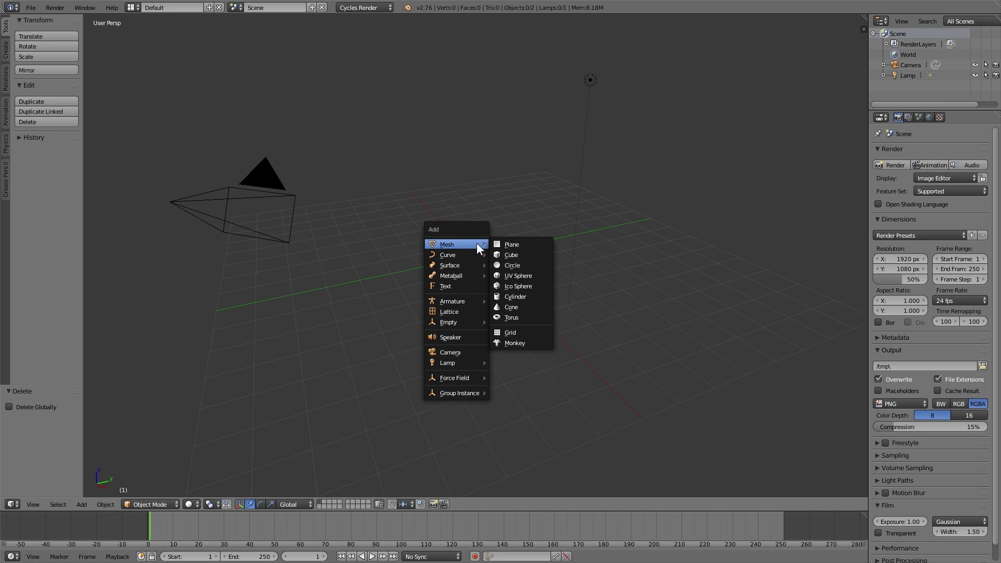
click(501, 275)
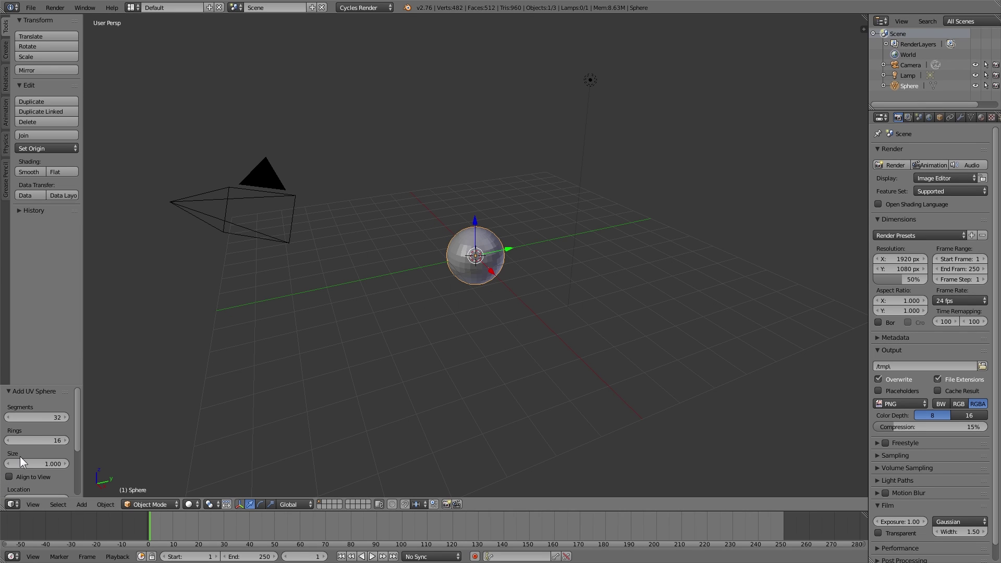
text(64)
key(Tab)
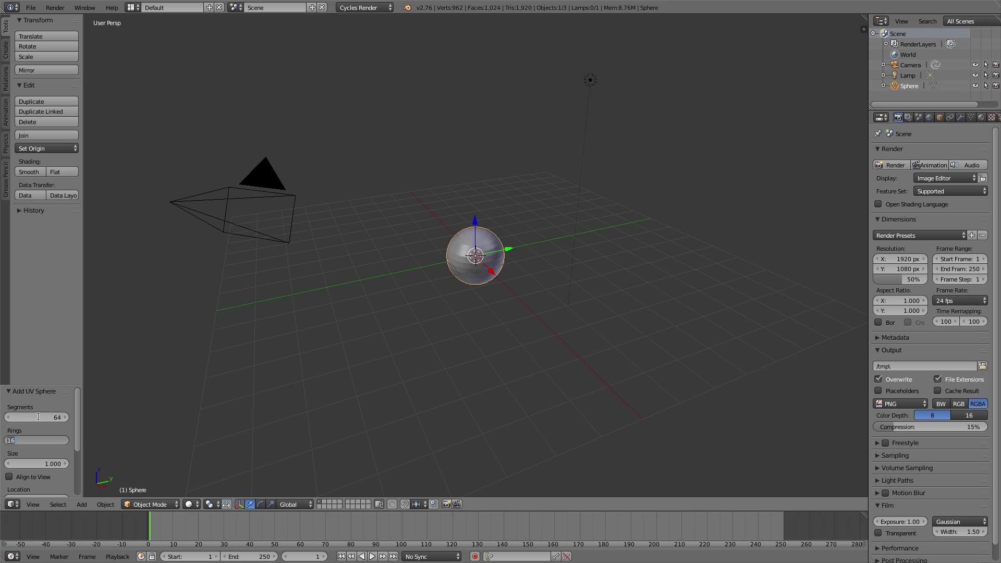
text(32)
key(Return)
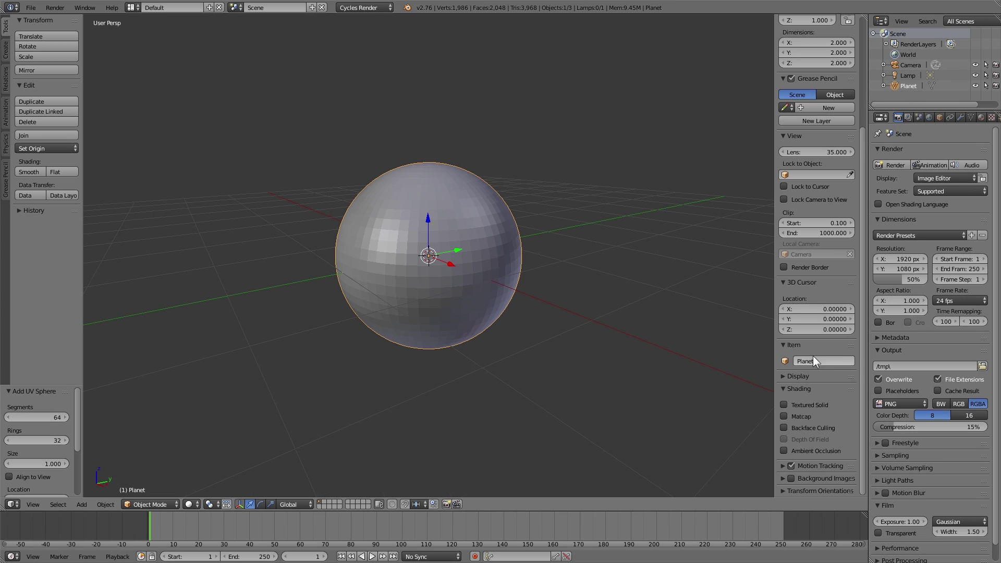
key(n)
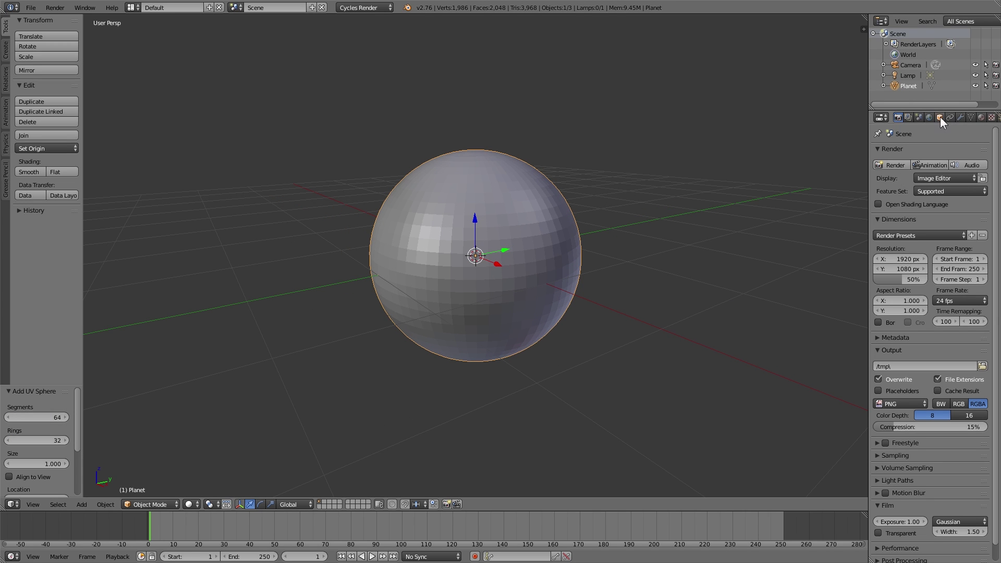
- Give the planet sphere a Subdivision Surface modifier and smooth shading
click(959, 117)
drag(869, 183, 837, 184)
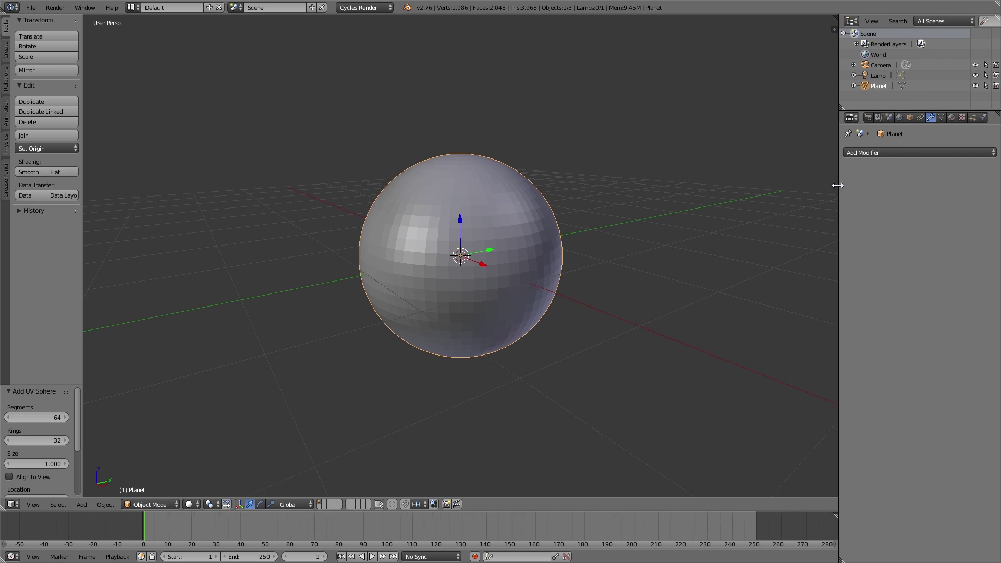
click(878, 152)
click(800, 325)
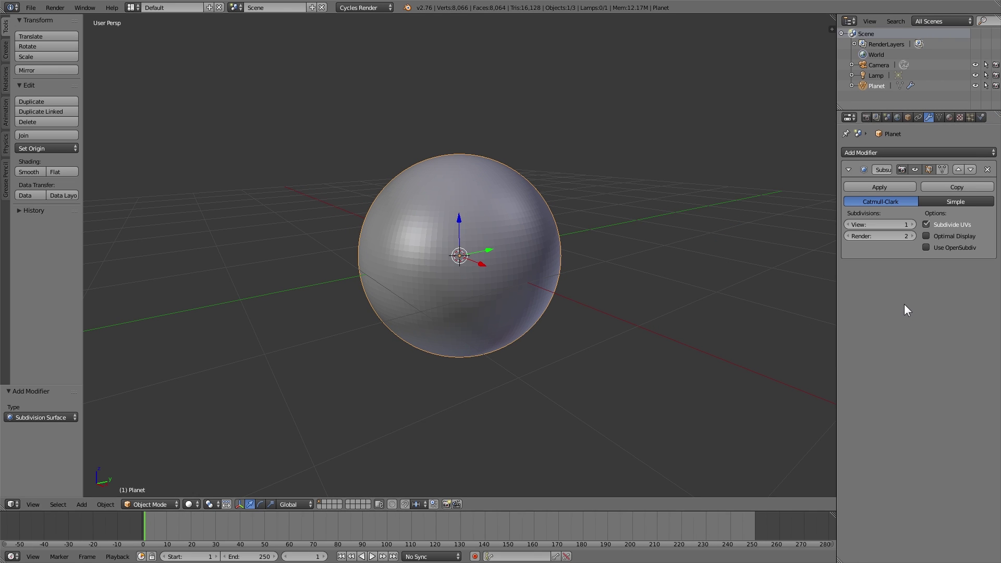
click(29, 173)
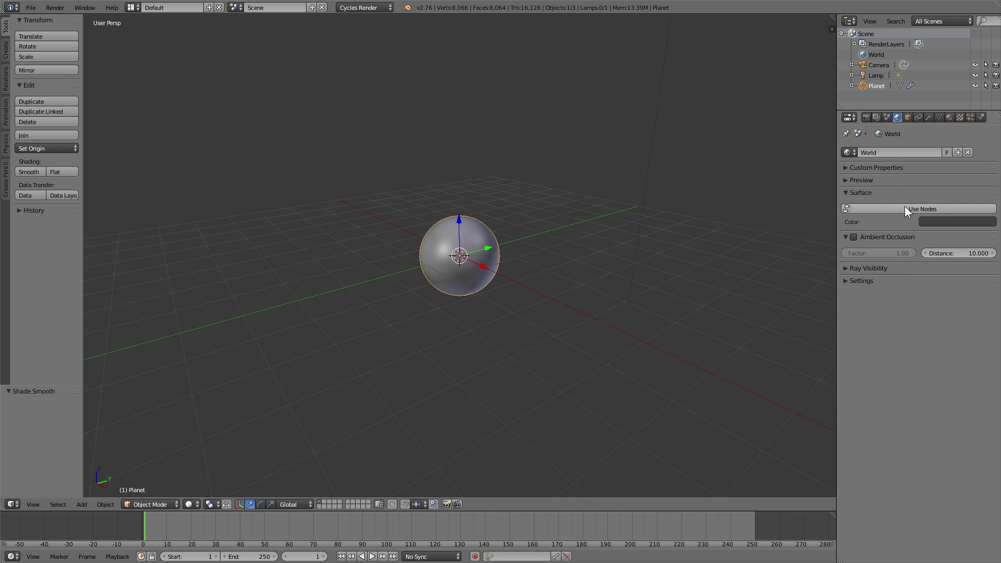
- Enable nodes for the world and set its background color to black
click(907, 207)
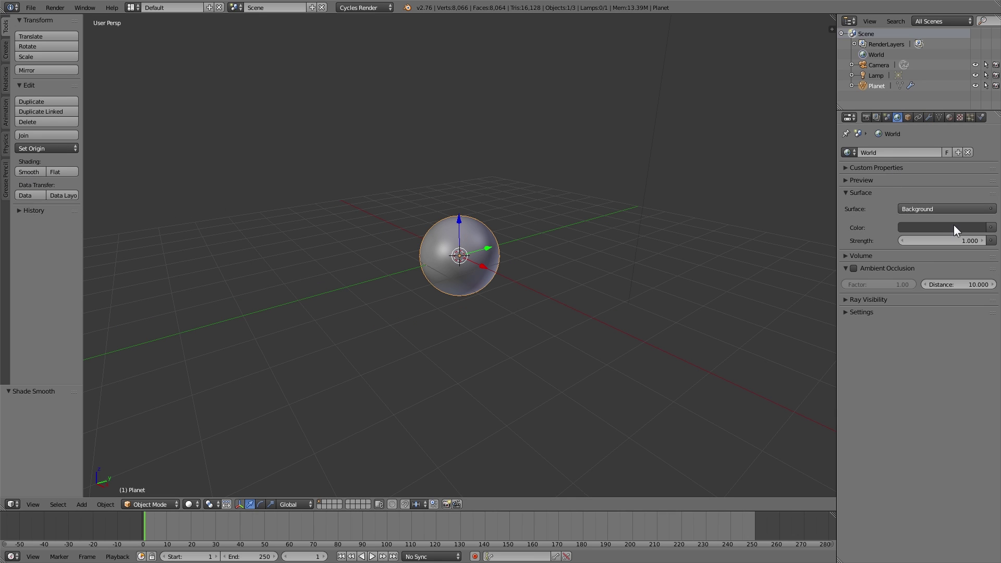
click(953, 226)
drag(977, 140, 977, 153)
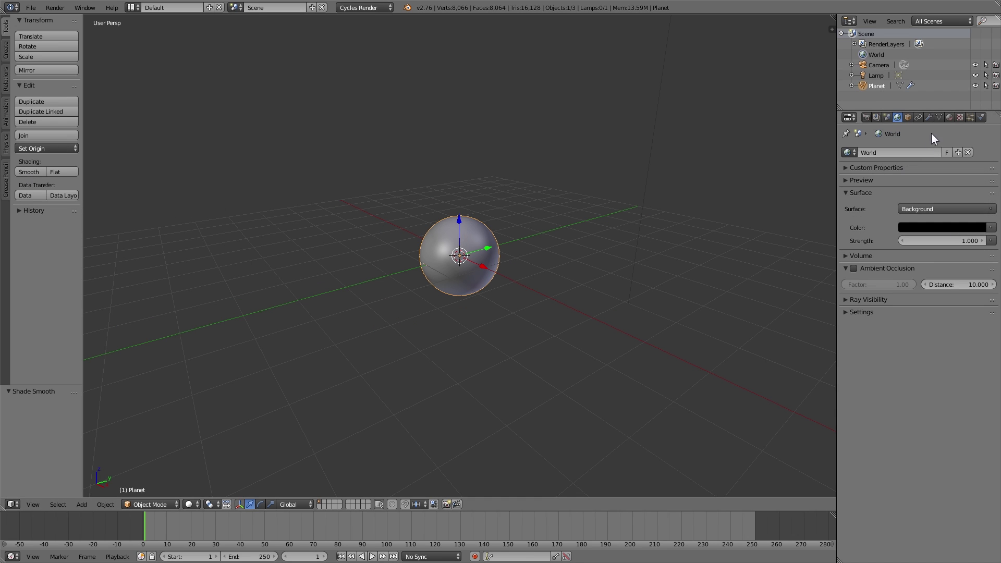
- Change the scene's lamp to a Sun lamp with a size of 0.01
scroll(594, 174, down, 5)
right_click(549, 150)
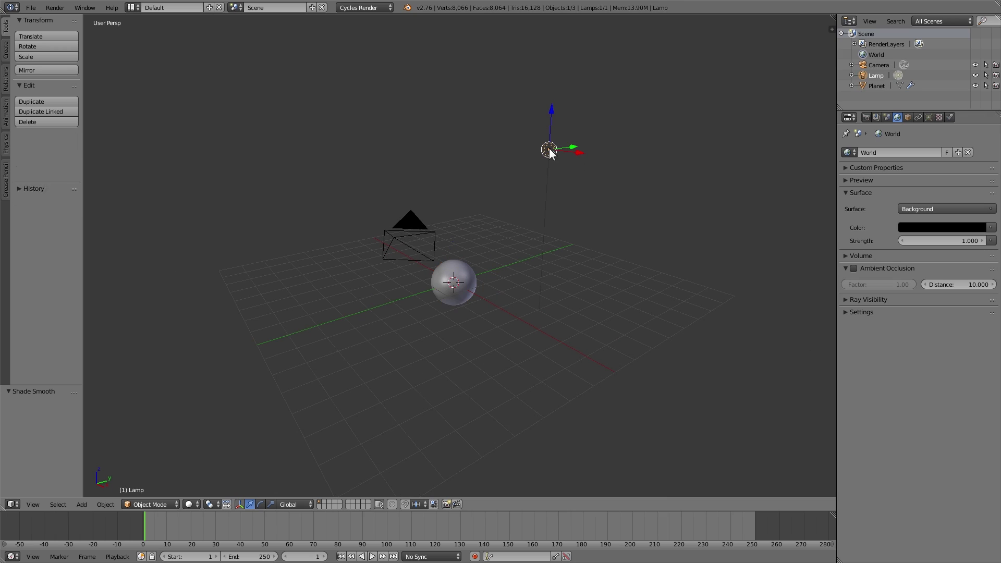
click(929, 117)
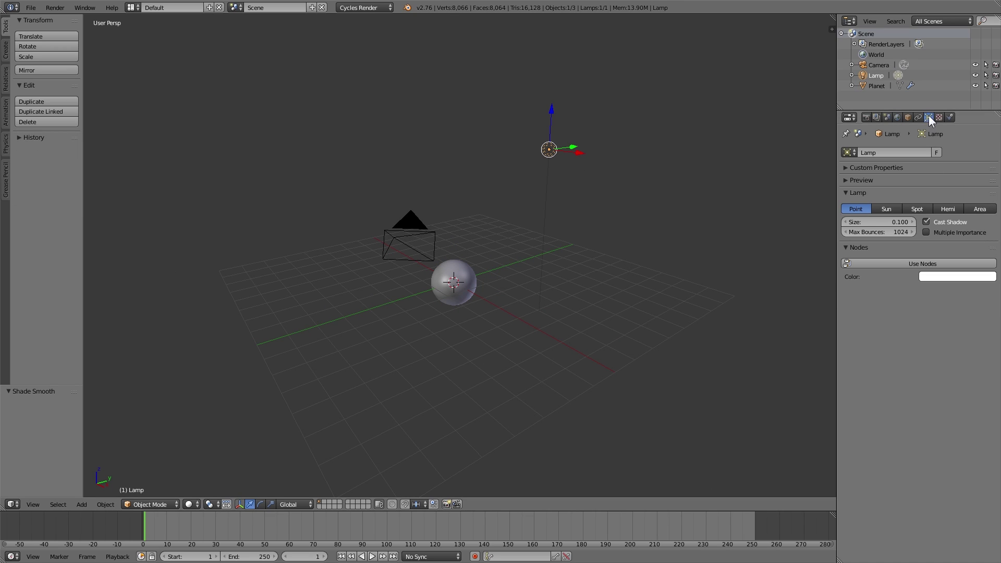
click(888, 209)
click(882, 222)
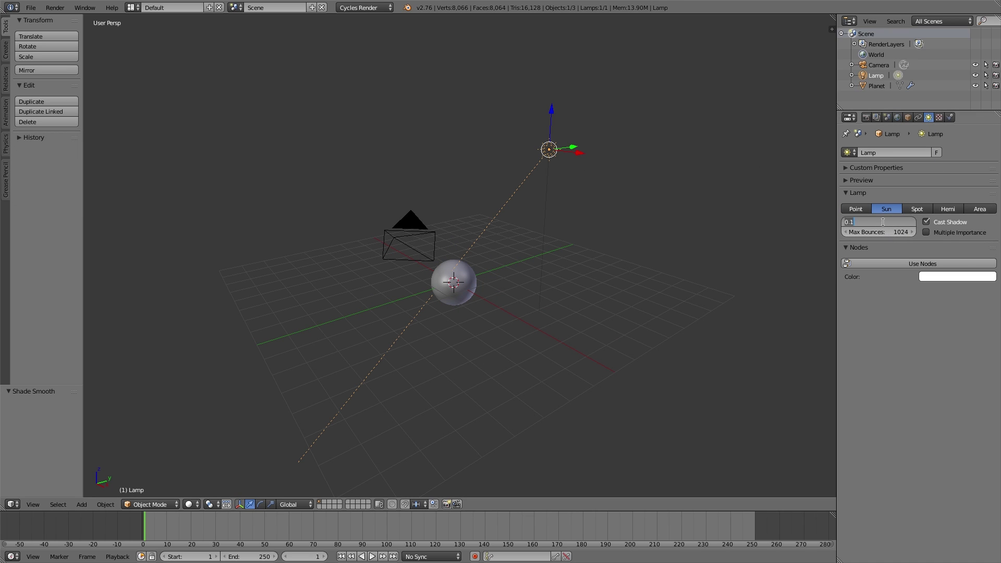
key(BackSpace)
text(.01)
key(Return)
- Enable nodes for the sun lamp and set its emission strength to 2
click(918, 264)
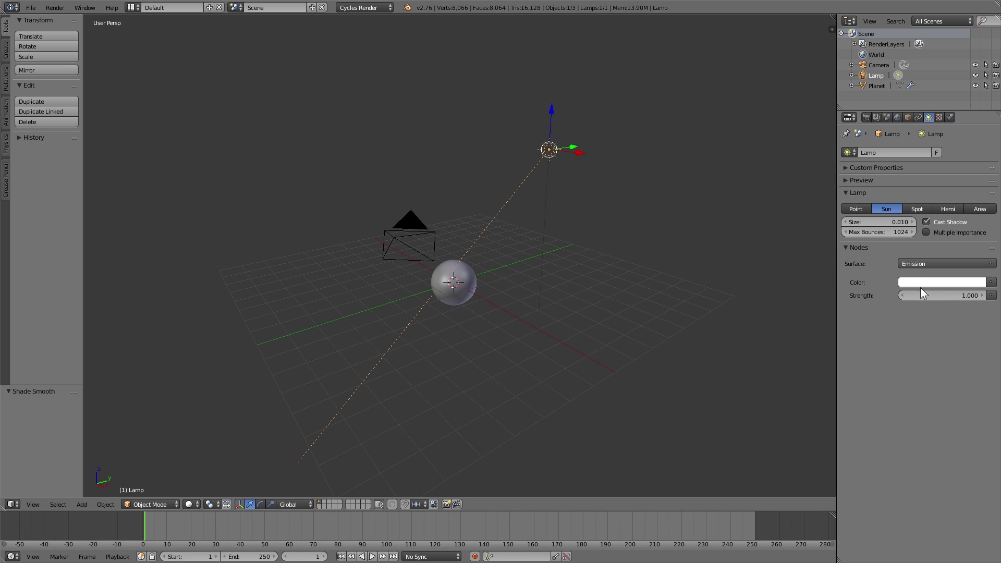
click(928, 295)
text(21)
key(Return)
- Preview the sun's lighting on the planet in rendered shading
scroll(526, 286, up, 6)
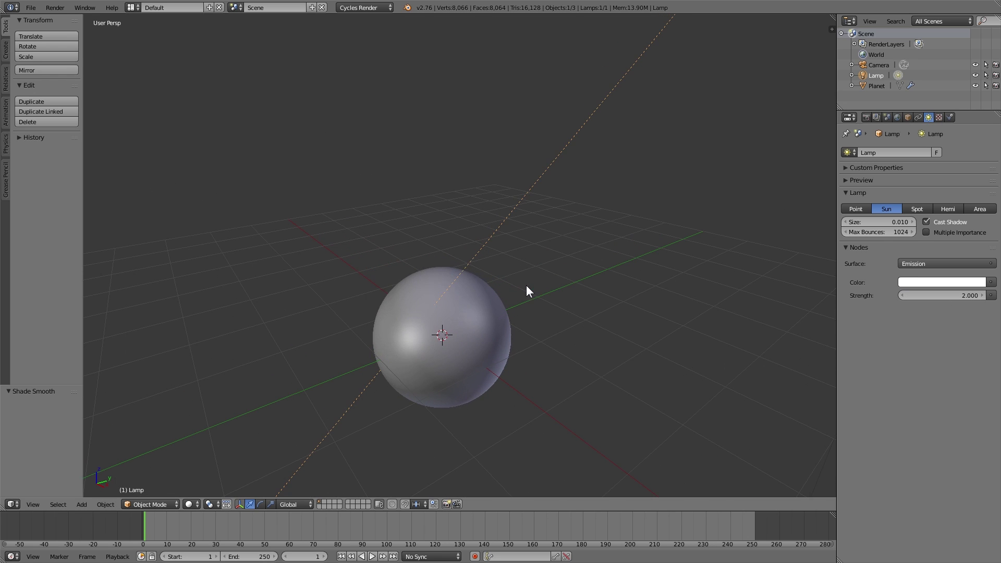
middle_drag(527, 286, 523, 262)
key(shift+z)
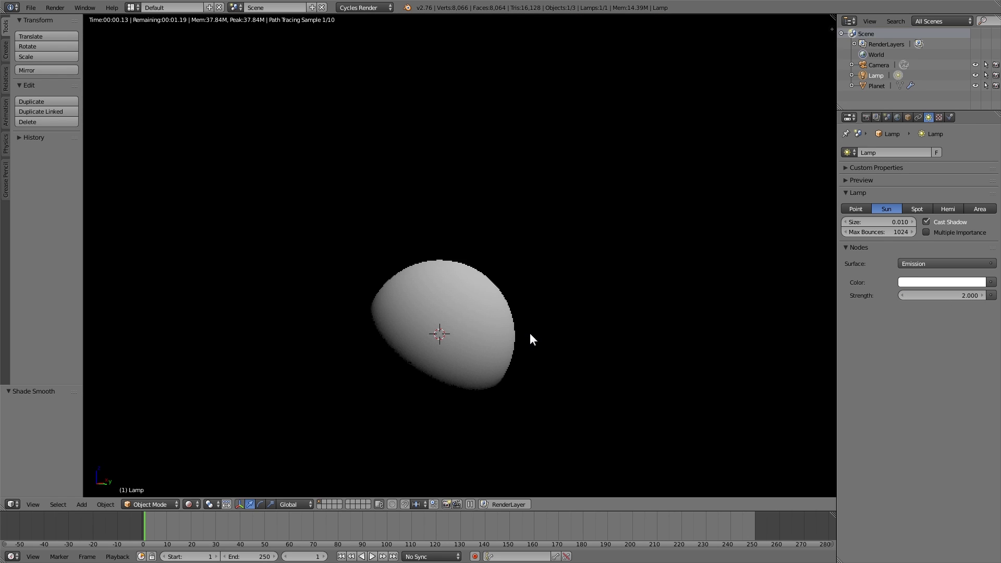
key(shift+z)
- Frame the planet closely with nothing selected and align the camera to that view
middle_drag(530, 332, 500, 298)
key(a)
scroll(501, 299, up, 2)
key(ctrl+alt+KP_0)
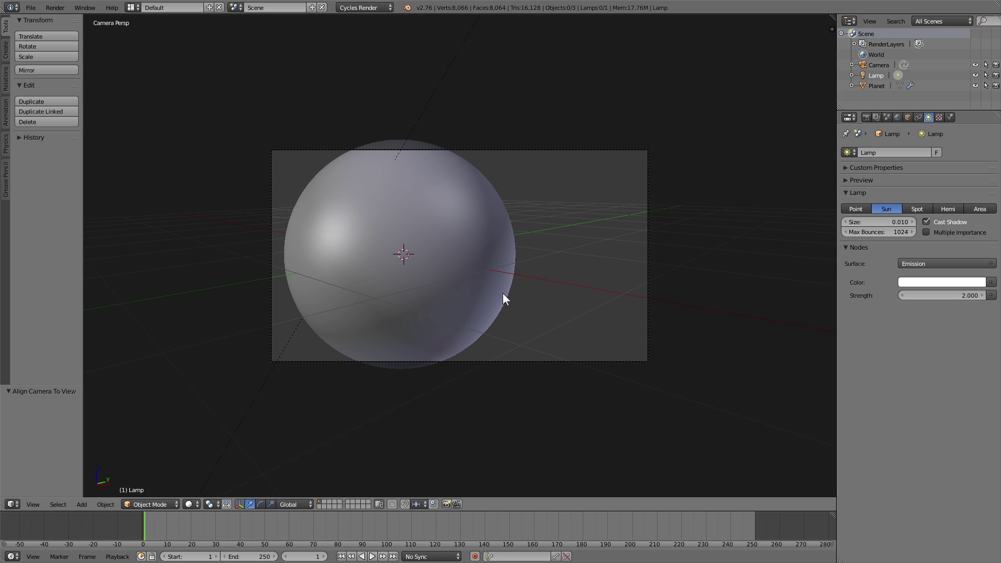
- Move the camera back along its local Z axis until the whole planet fits the frame, and preview the render
right_click(645, 259)
key(g)
key(z)
key(z)
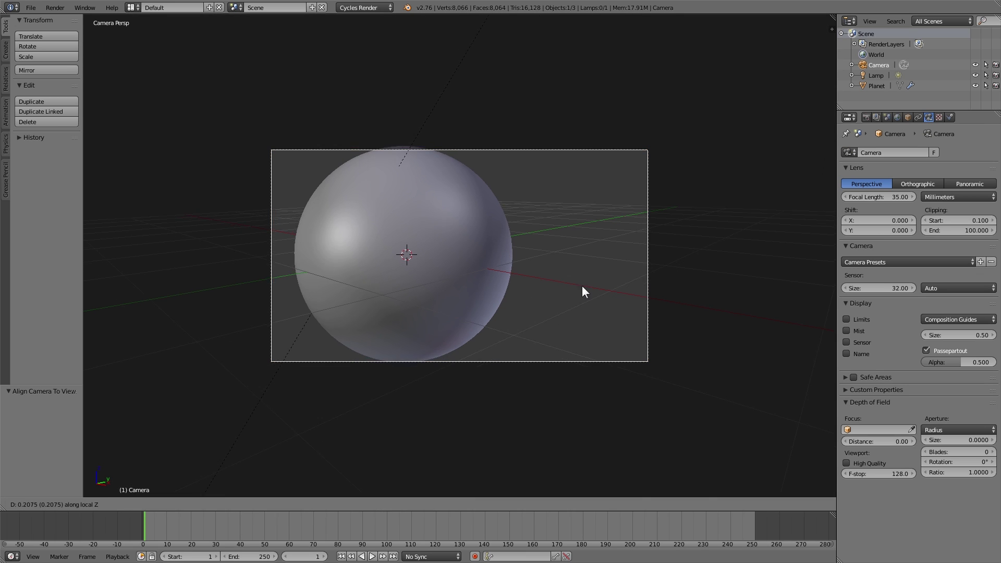
click(584, 310)
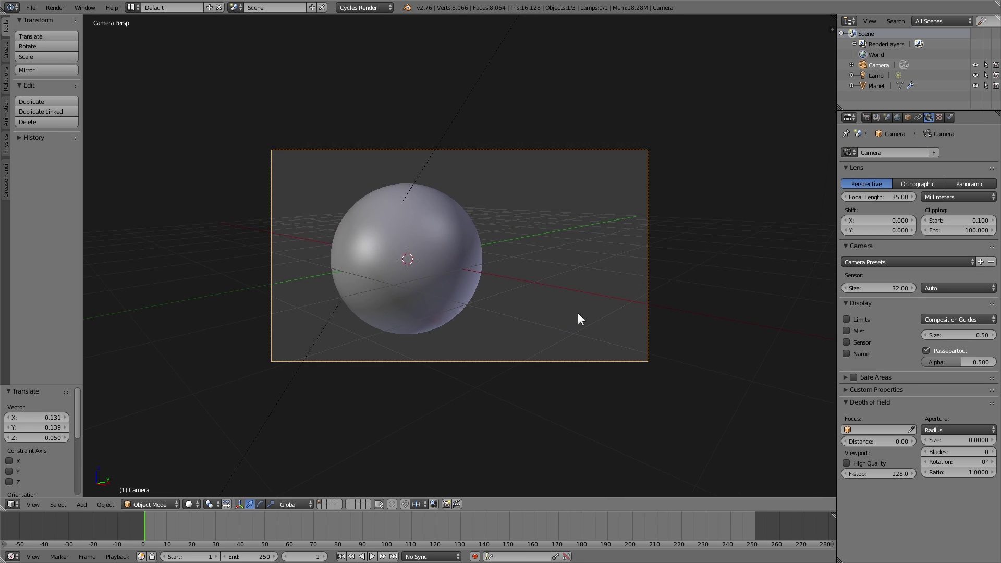
key(shift+z)
key(shift+z)
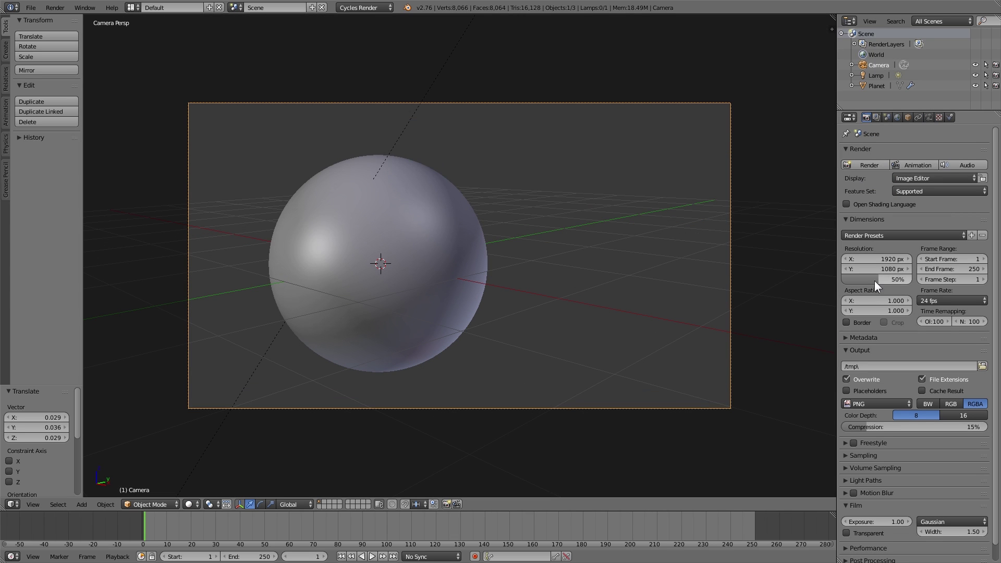
scroll(877, 452, down, 1)
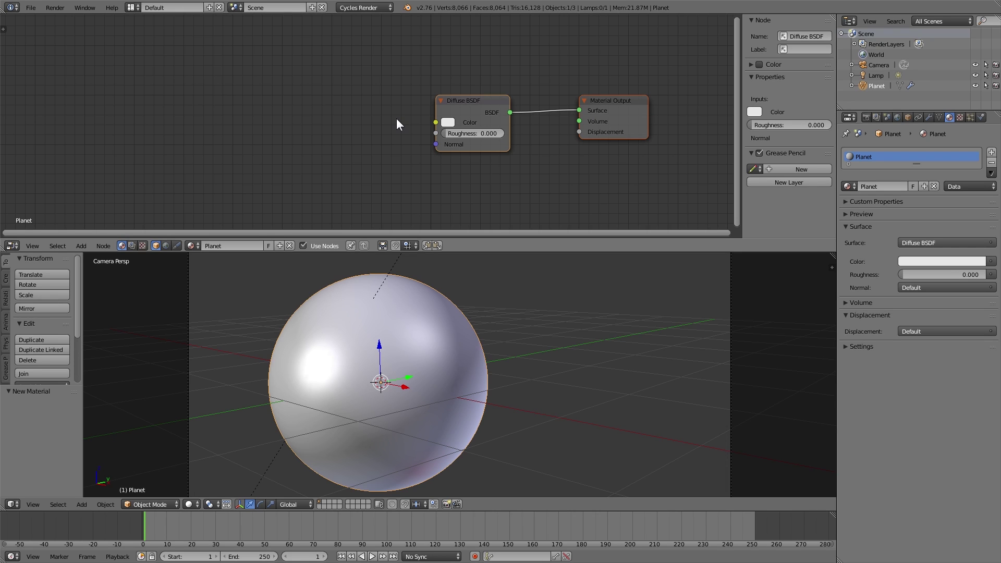
- Add a Texture Coordinate node to the Planet material, well before the Diffuse BSDF node
key(shift+a)
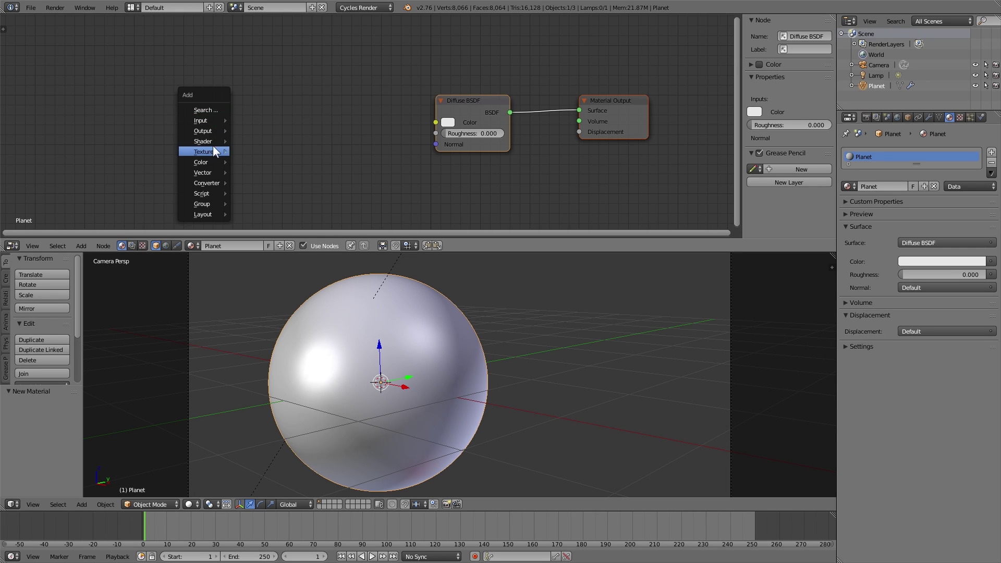
mouse_move(219, 121)
click(261, 120)
click(257, 86)
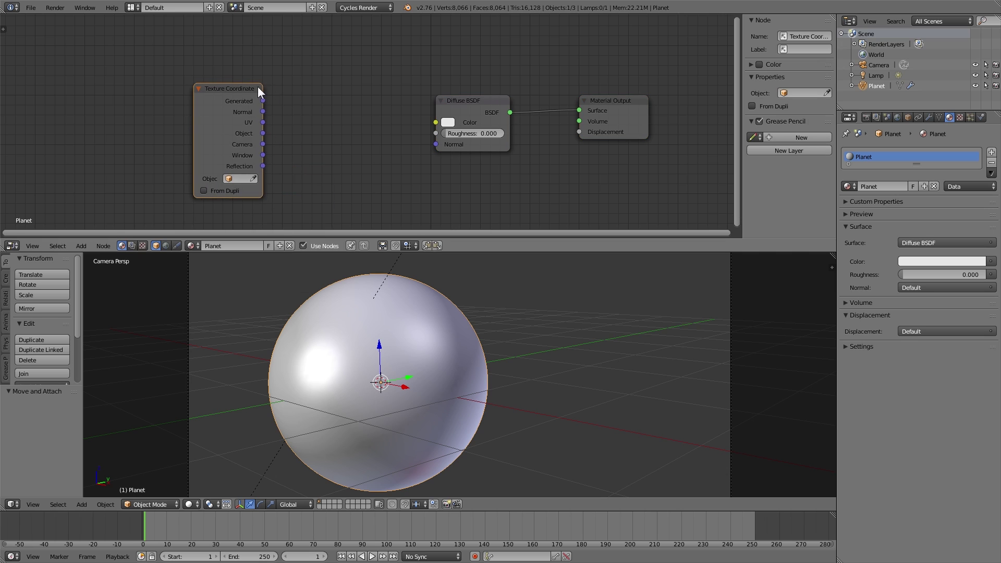
- Add an Image Texture node before the Diffuse BSDF and load the brown planet surface map into it
key(shift+a)
mouse_move(282, 127)
click(323, 127)
click(312, 98)
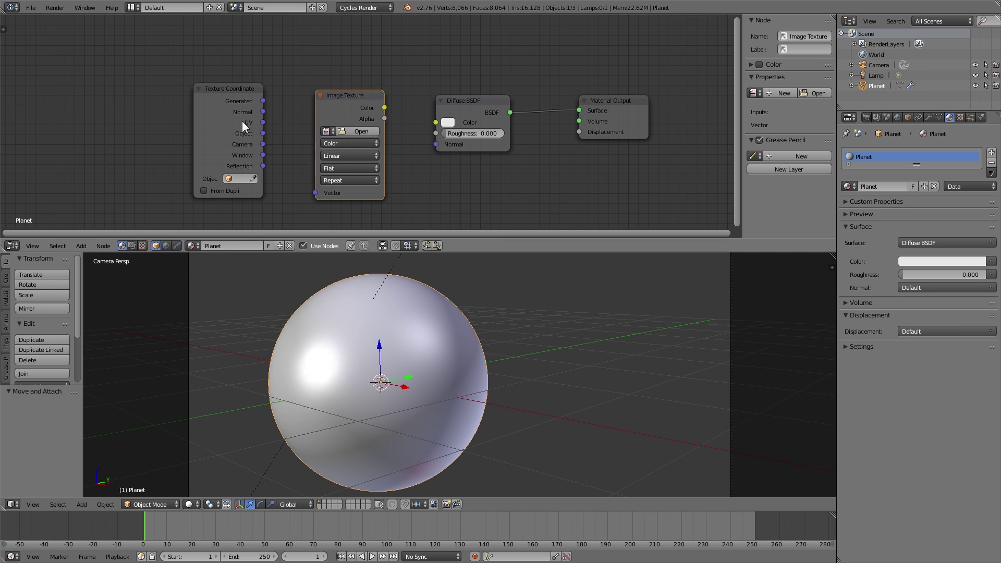
drag(242, 121, 177, 122)
click(345, 131)
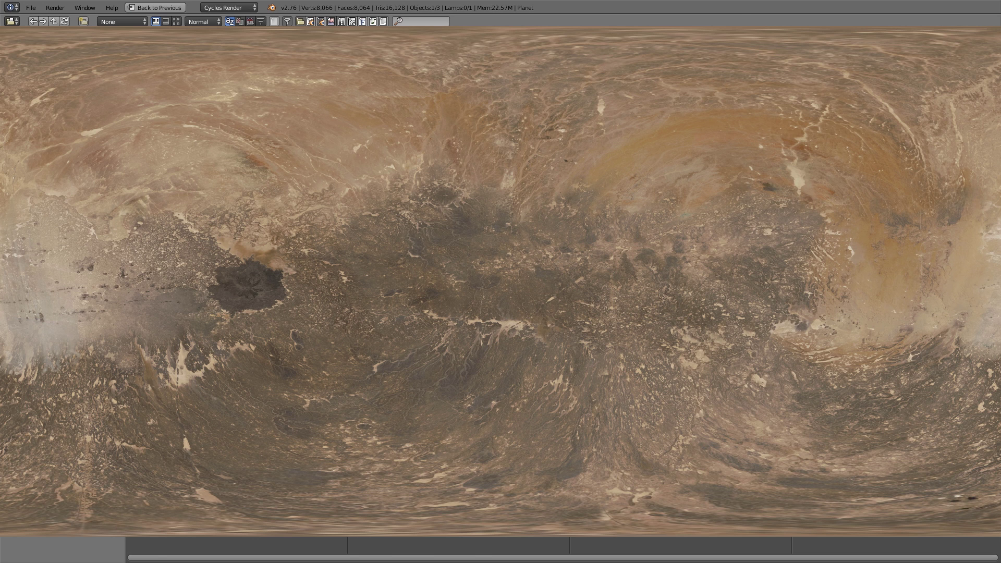
key(Return)
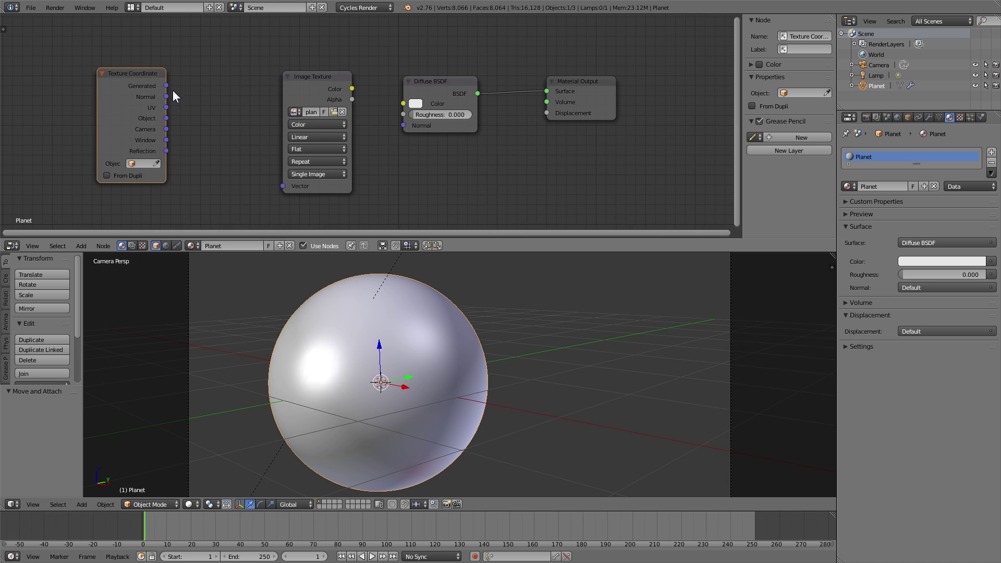
- Map the image with Generated coordinates and Sphere projection, and link its Color output to the Diffuse BSDF's Color
drag(166, 86, 284, 185)
click(320, 149)
click(311, 115)
drag(354, 89, 405, 104)
- Preview the textured planet in rendered shading and bring up the save-over choice for the current file
key(shift+z)
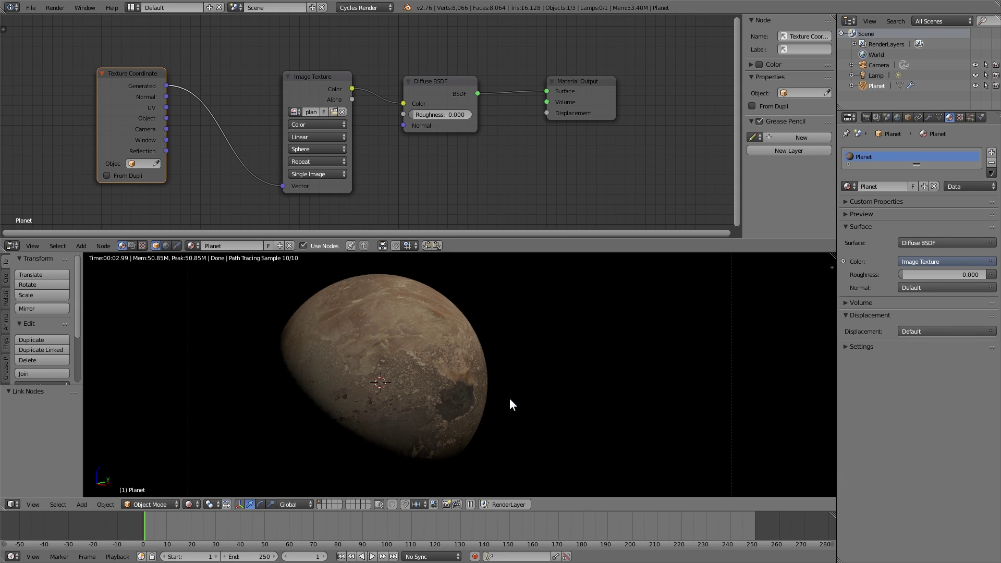
key(shift+z)
key(space)
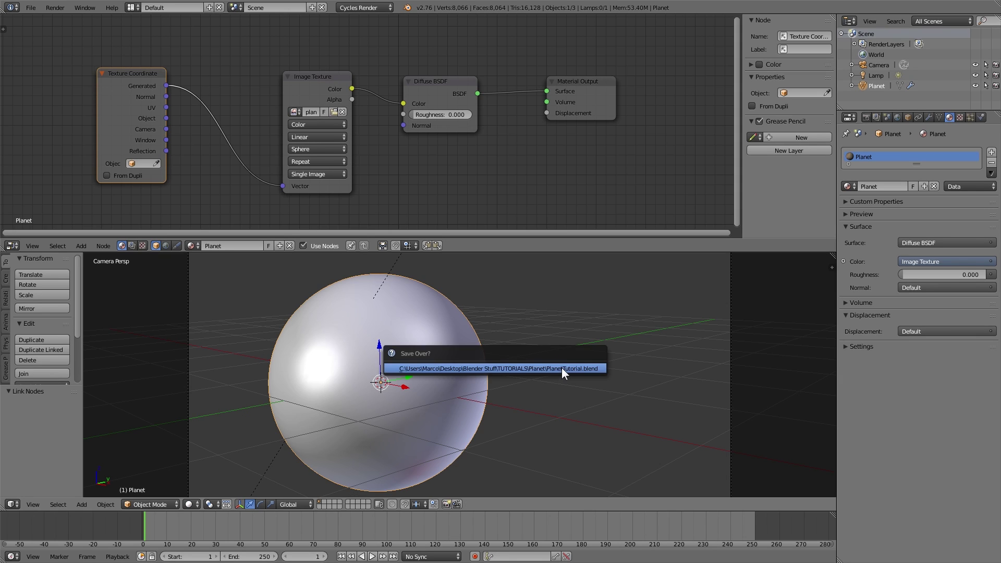
key(Escape)
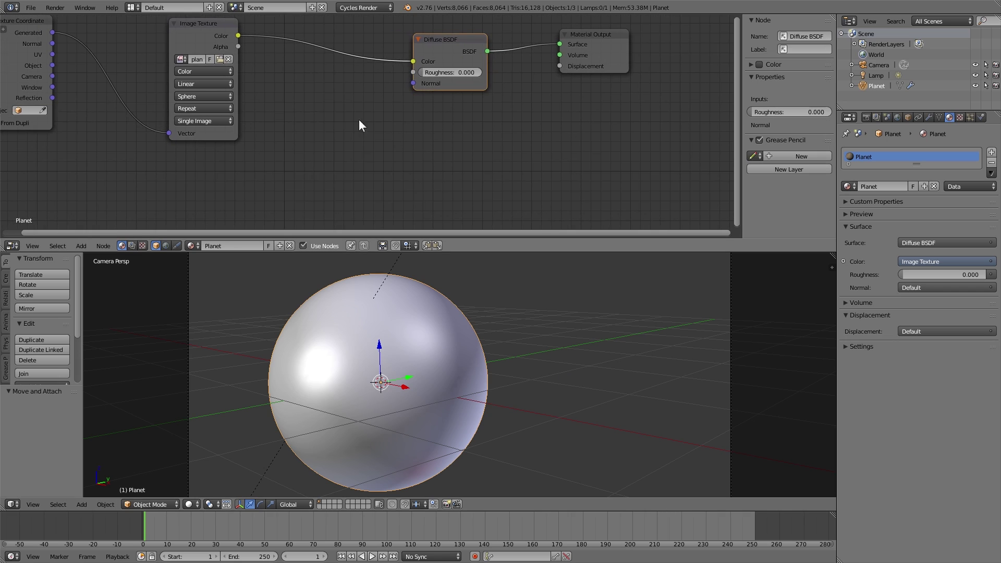
- Add a ColorRamp node and link it between the Image Texture's Color output and the Diffuse BSDF's Color input
key(shift+a)
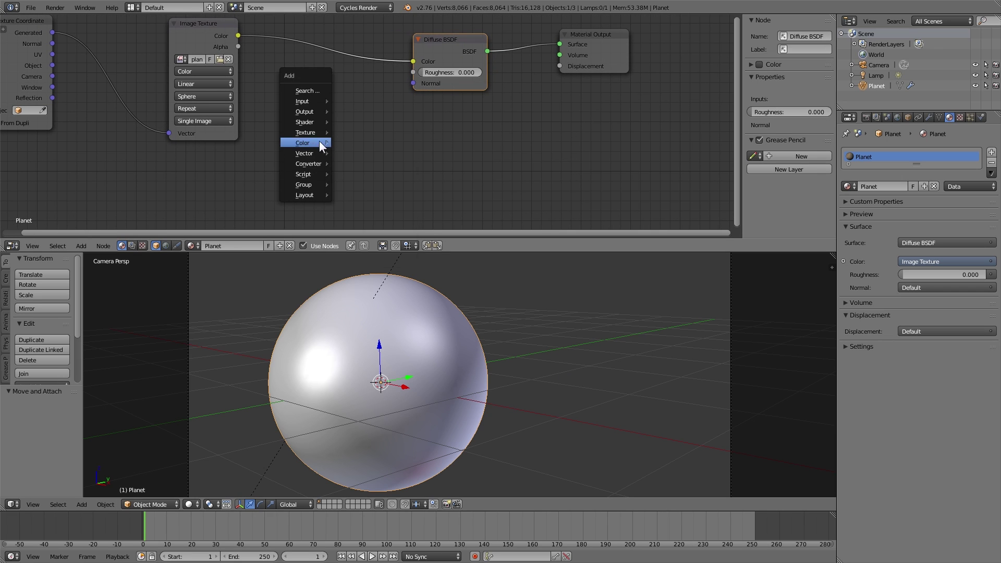
mouse_move(311, 164)
click(362, 175)
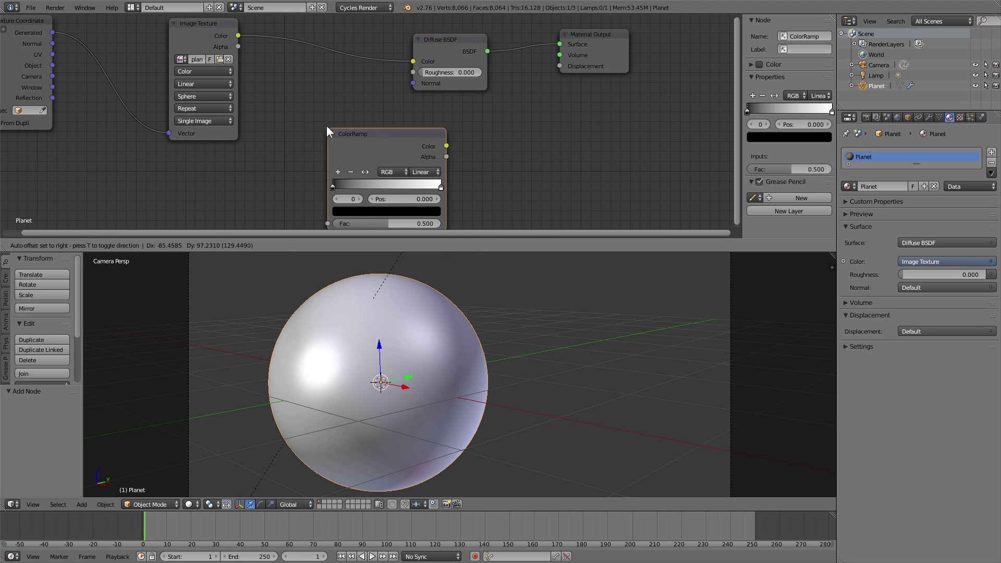
drag(239, 35, 281, 199)
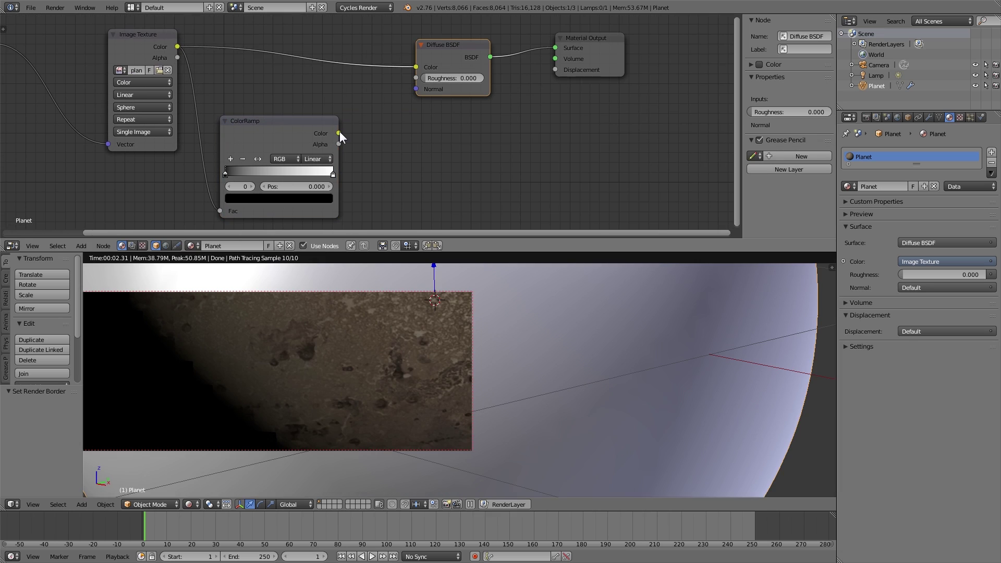
drag(339, 133, 416, 67)
scroll(426, 365, down, 3)
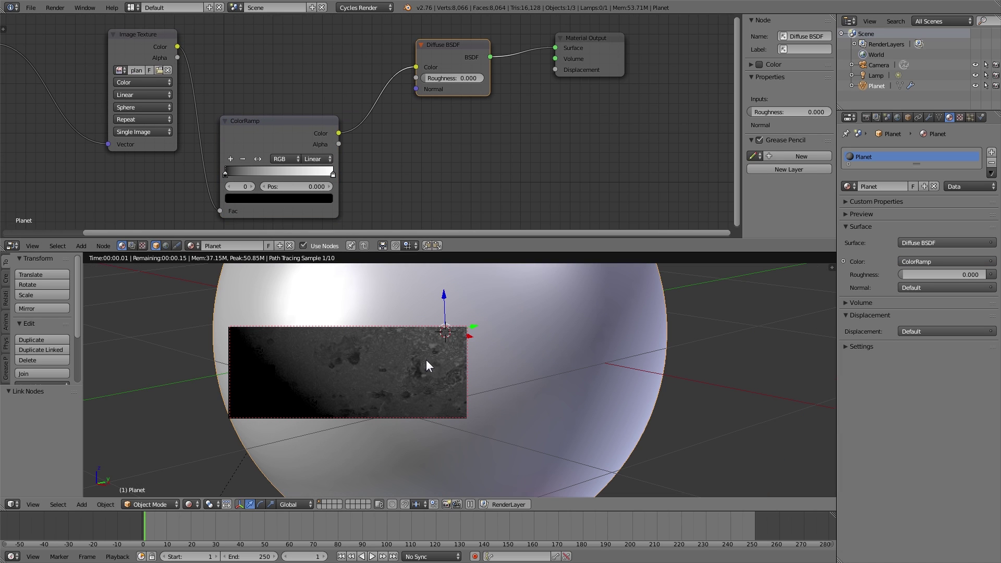
- Clear the viewport's render border and move the ColorRamp's black stop to position 0.168
scroll(426, 360, down, 3)
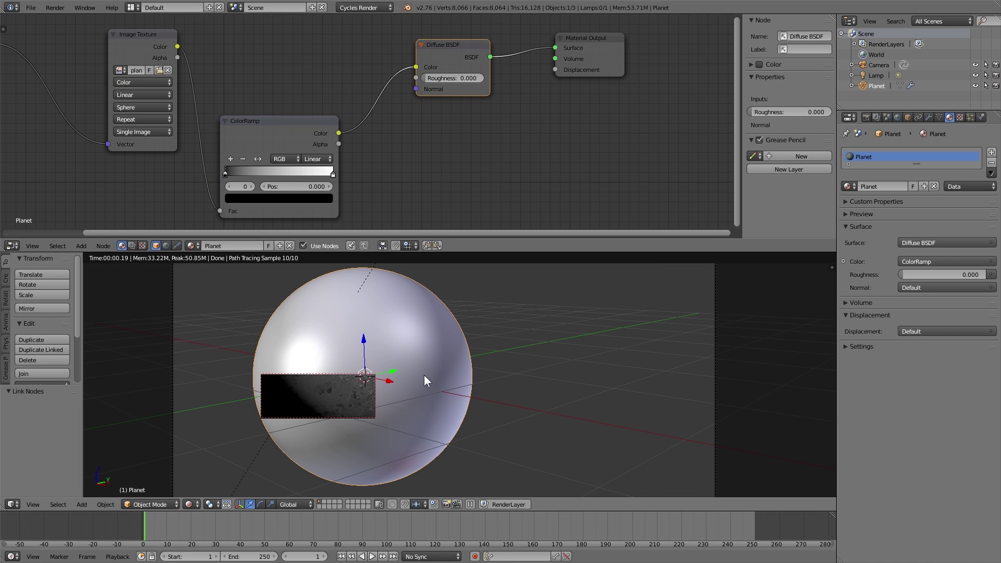
key(ctrl+alt+b)
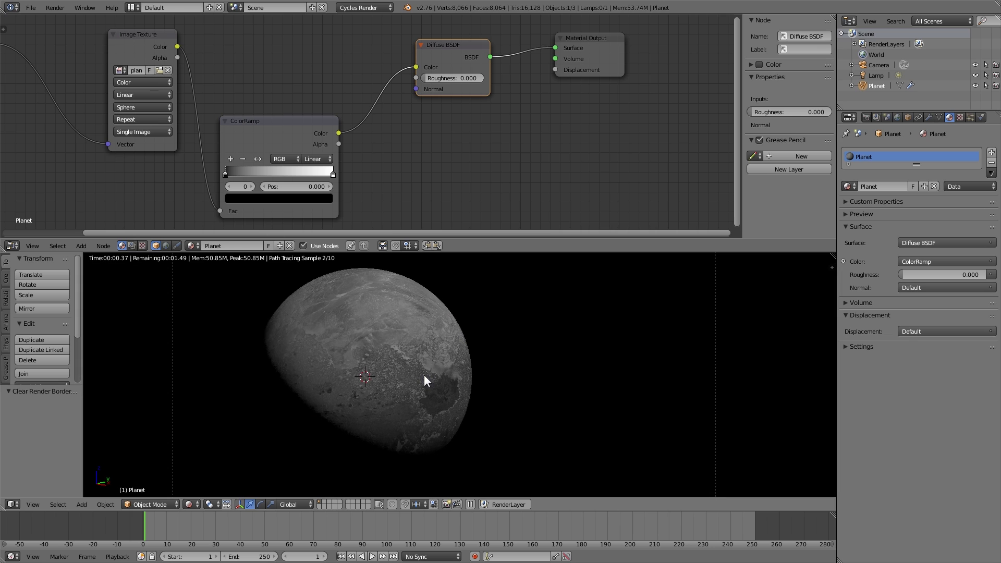
scroll(471, 94, up, 3)
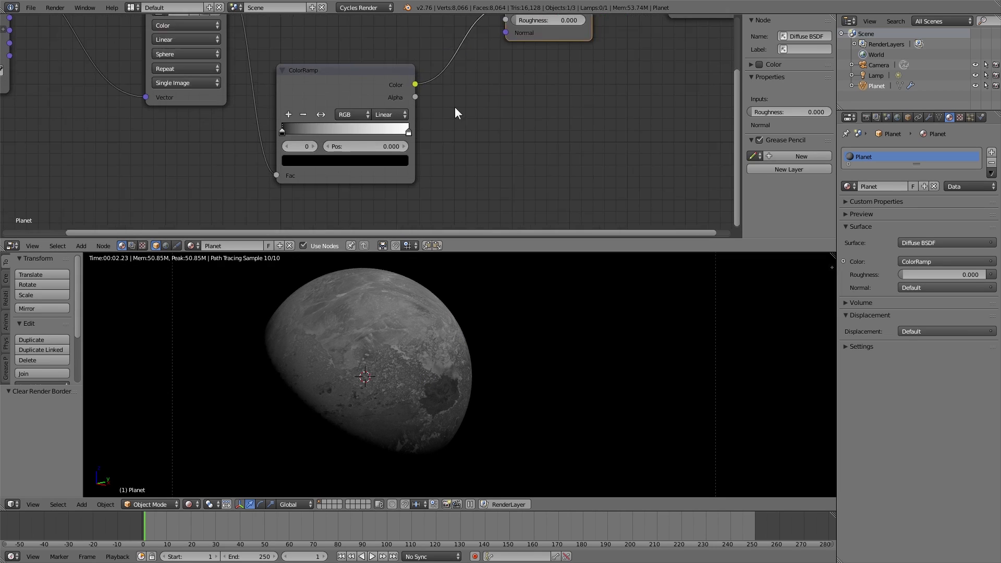
middle_drag(461, 131, 496, 121)
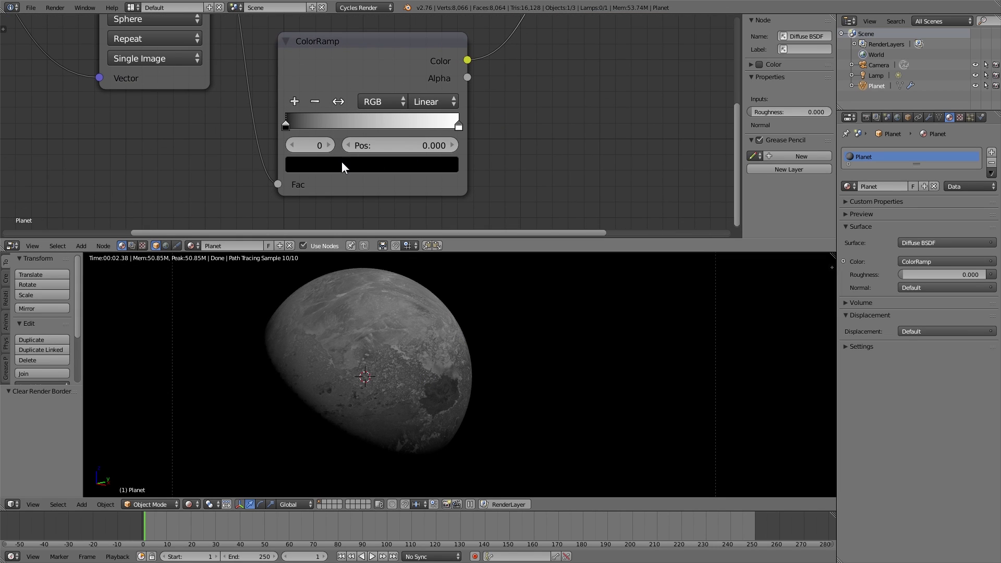
scroll(342, 166, up, 1)
drag(280, 126, 312, 130)
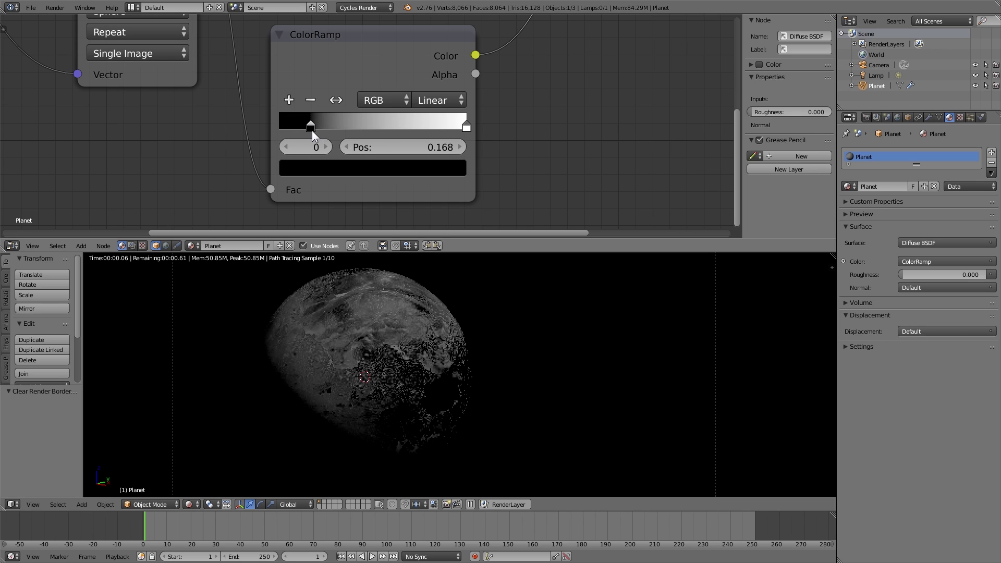
- Move the ColorRamp's white stop to position 0.414
drag(466, 127, 380, 131)
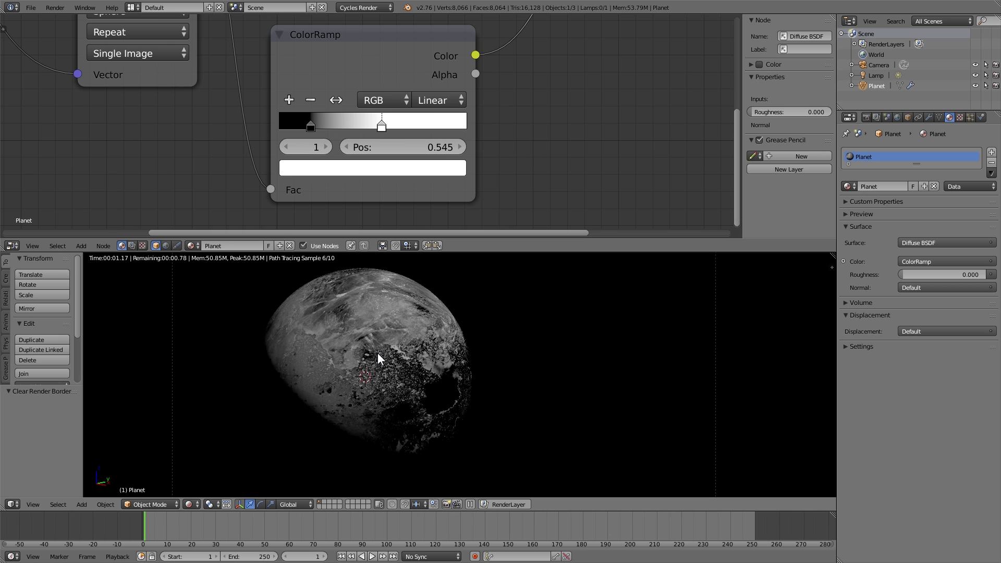
scroll(377, 352, up, 4)
drag(381, 127, 357, 132)
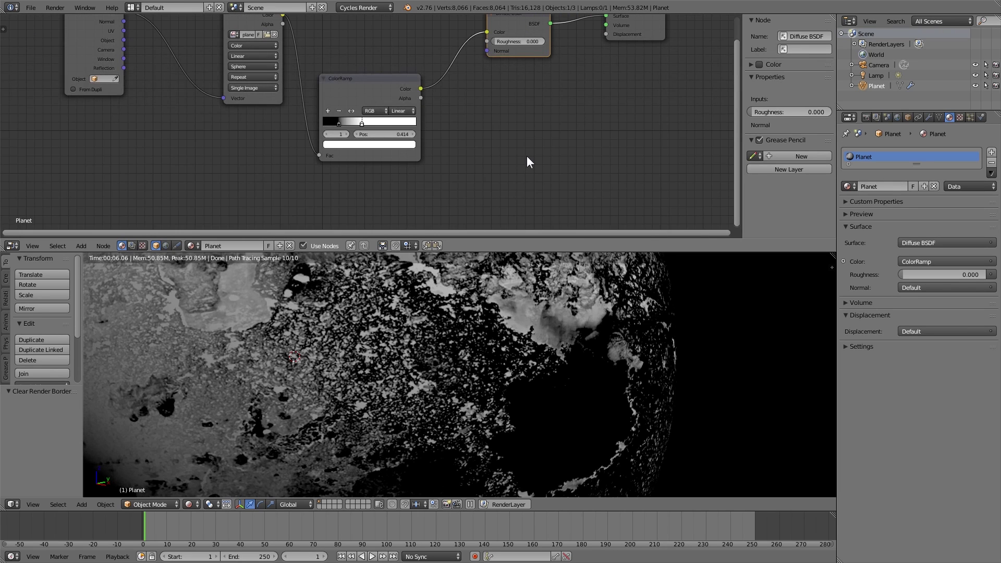
- Link the ColorRamp's Color to the Material Output's Displacement through a Math node set to Multiply with value 0.02
drag(388, 100, 491, 108)
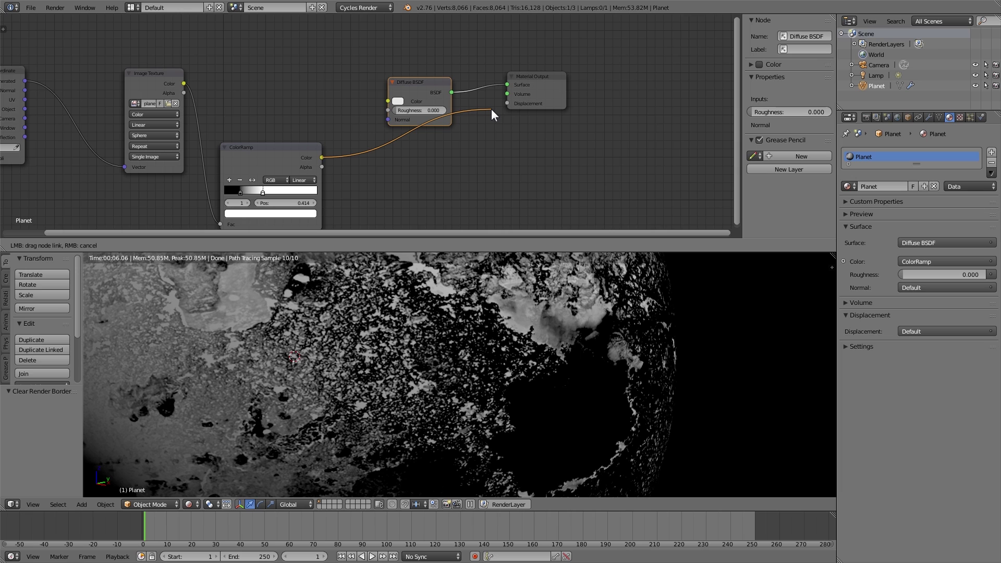
drag(491, 108, 491, 108)
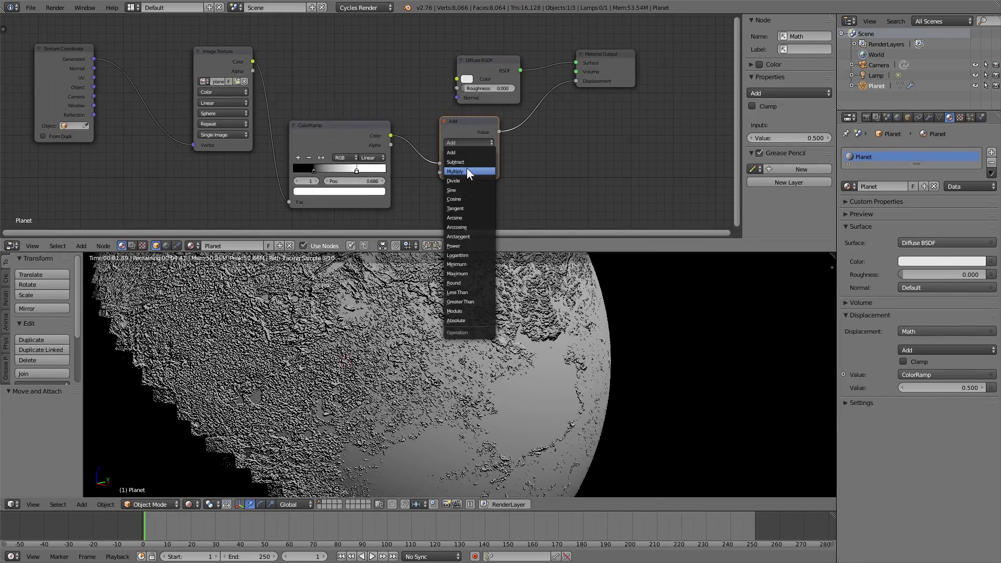
click(467, 168)
click(471, 173)
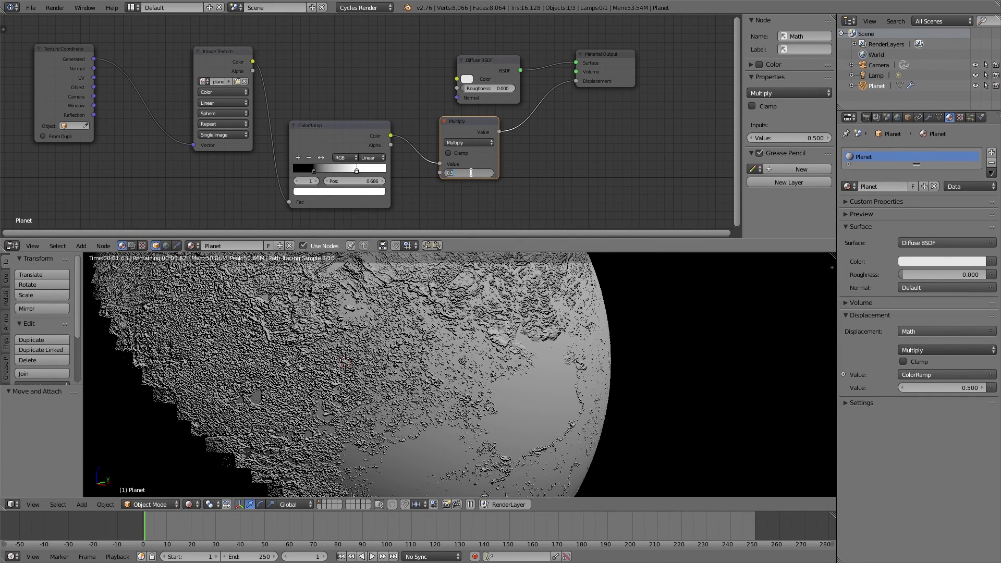
text(0.02)
key(Return)
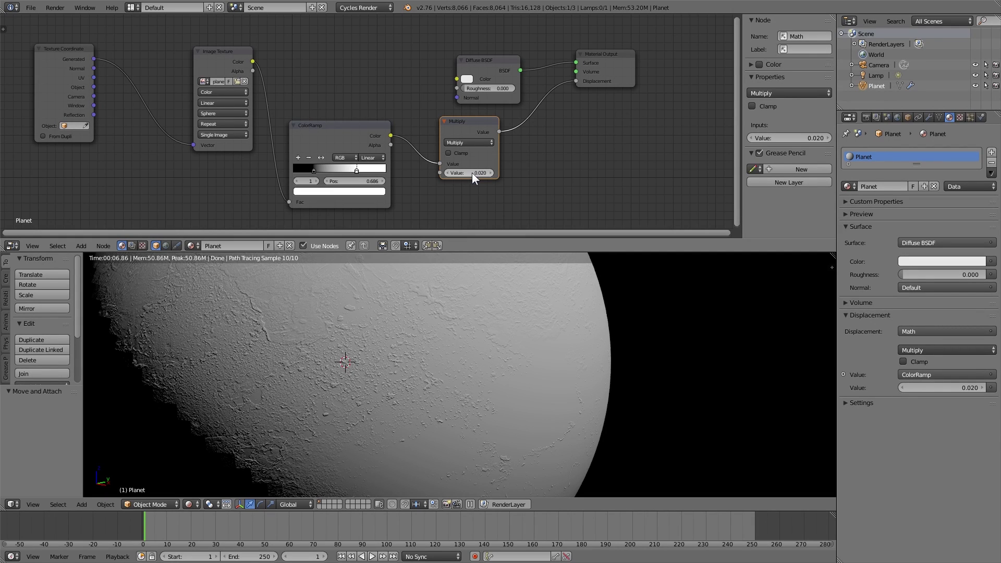
- Link the Image Texture's Color output to the Diffuse BSDF's Color and return the viewport to solid shading in camera view
drag(253, 61, 455, 76)
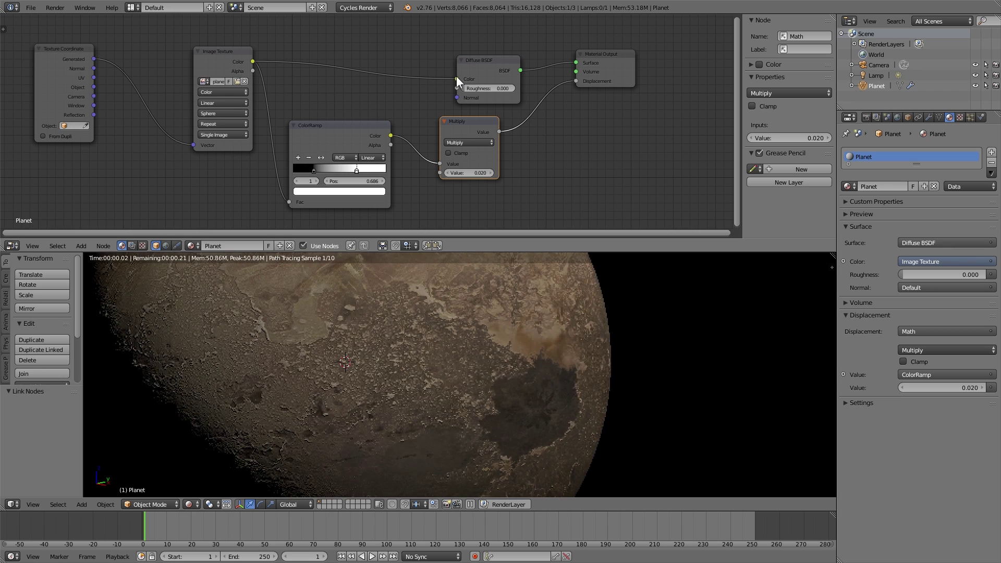
key(a)
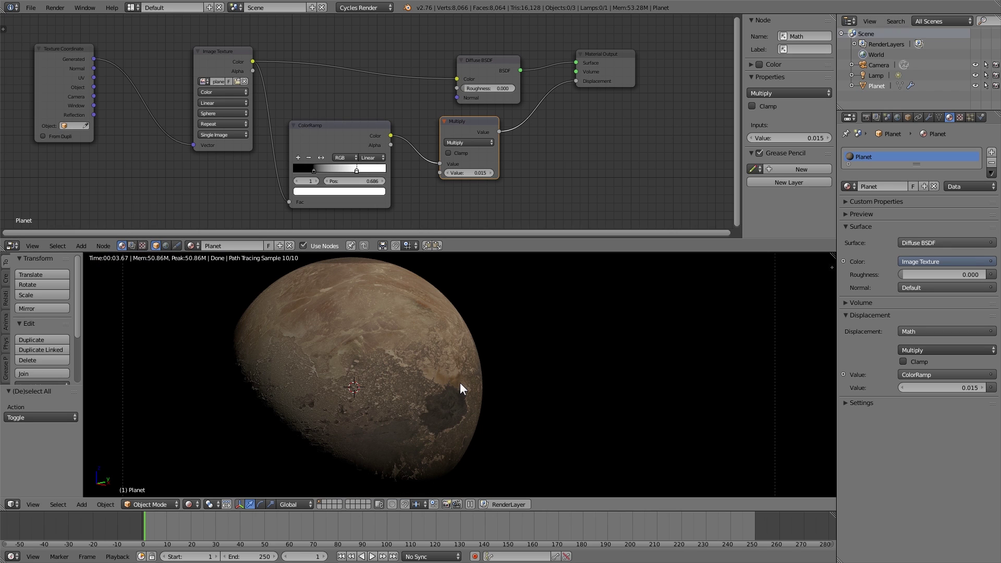
key(shift+z)
key(KP_0)
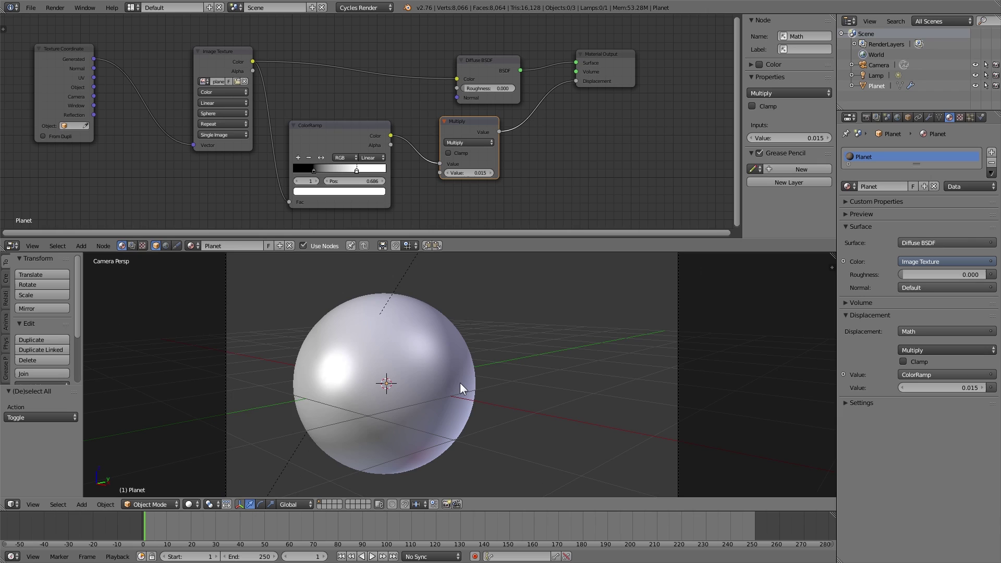
key(space)
key(Escape)
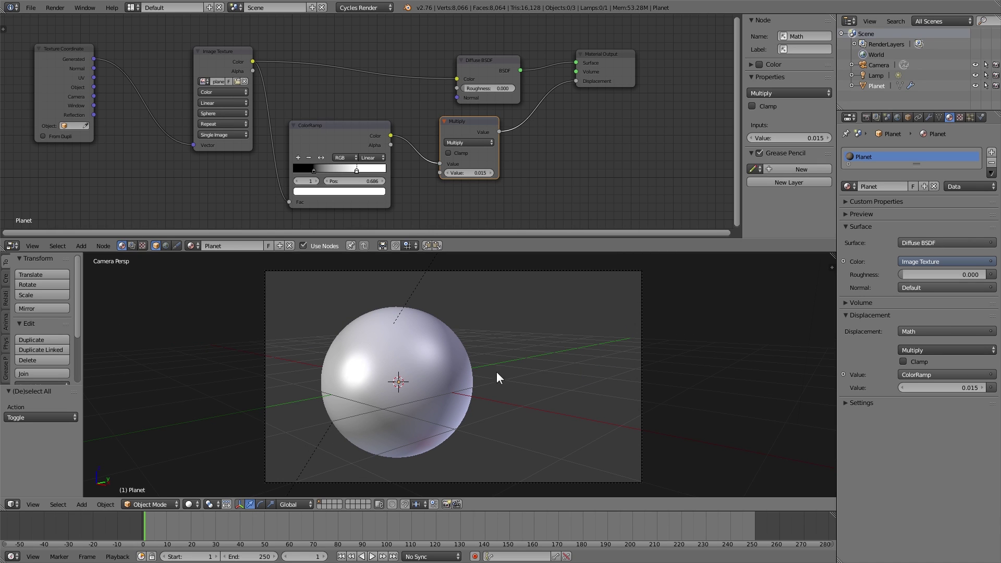
- Duplicate the planet sphere in place
right_click(454, 374)
key(shift+d)
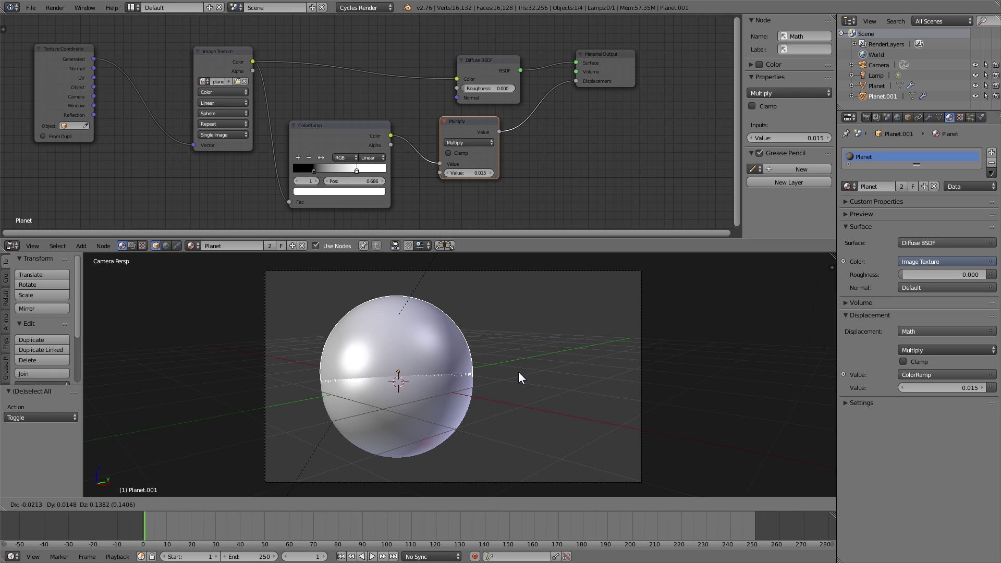
key(Escape)
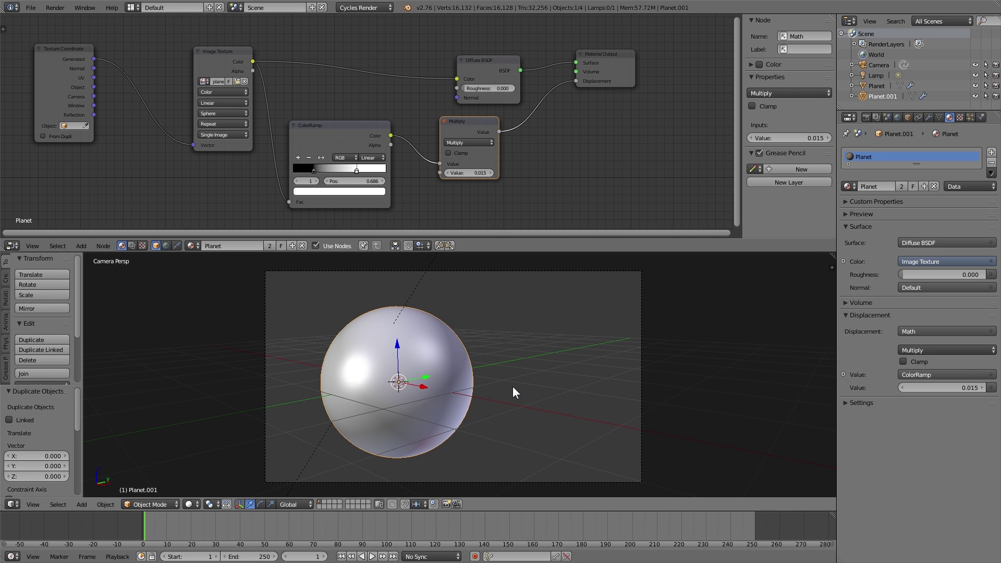
- Scale the duplicate sphere's entire mesh by 1.001 in Edit Mode
key(Tab)
key(a)
key(a)
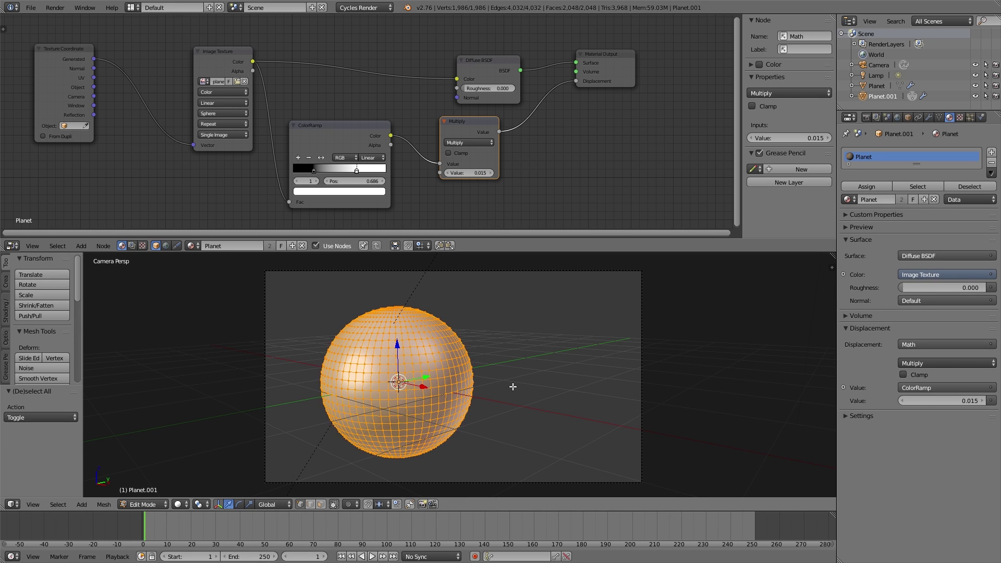
text(s1)
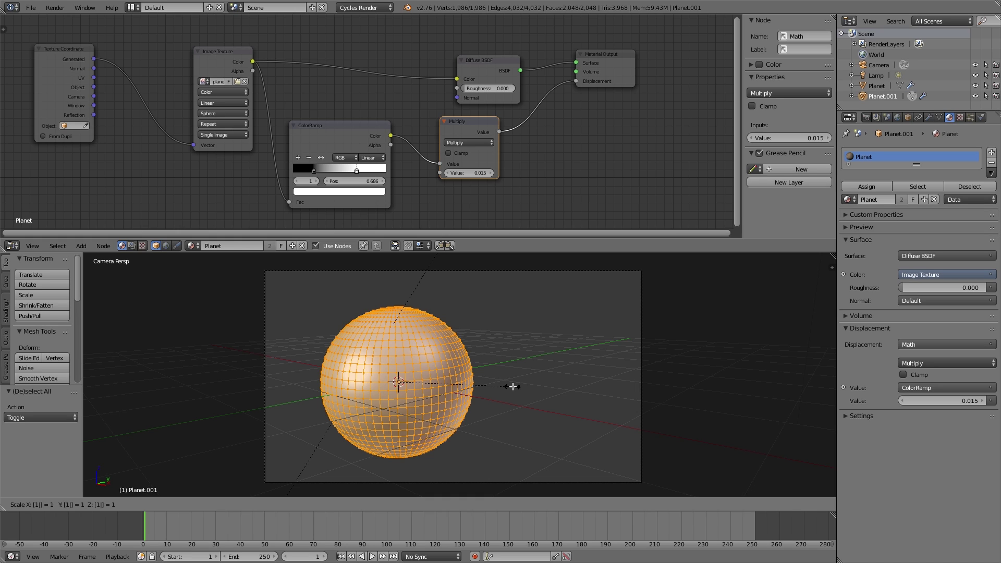
text(.001)
key(Return)
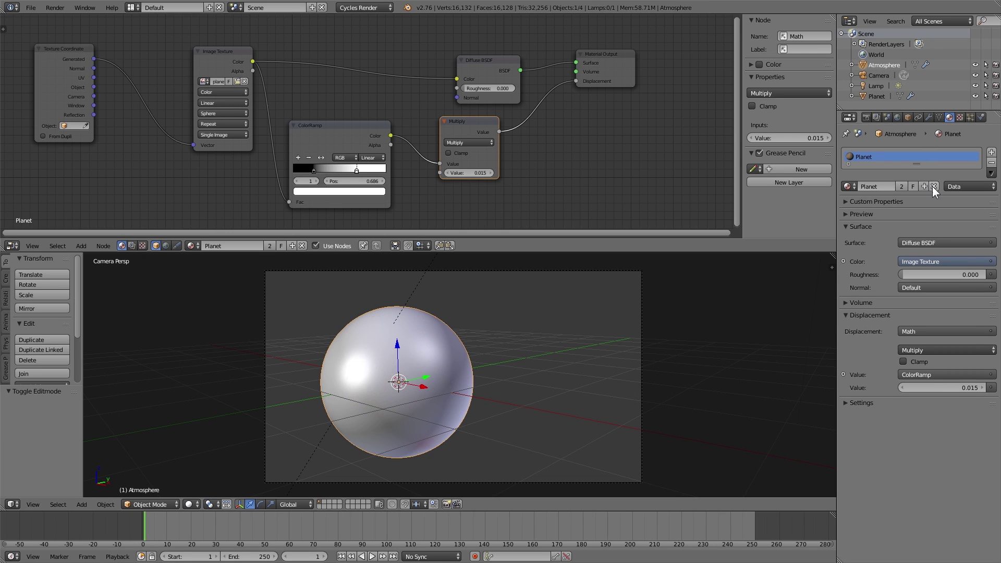
- Replace the duplicate sphere's Planet material with a new material named Atmosphere
click(932, 186)
click(887, 189)
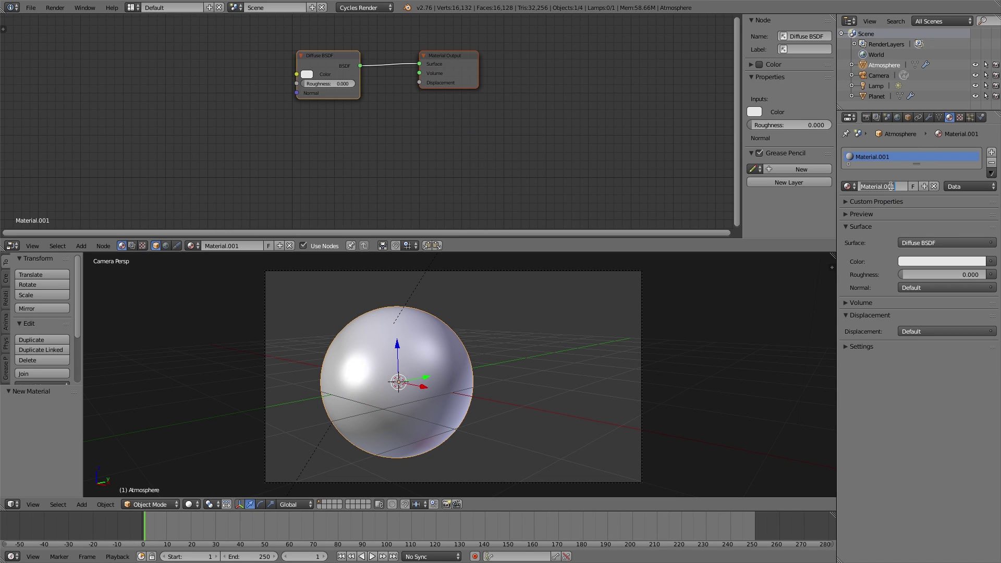
click(889, 187)
text(Atmosphere)
key(Return)
- Add a Transparent BSDF node above the Diffuse BSDF in the Atmosphere material
key(Home)
key(shift+a)
mouse_move(300, 73)
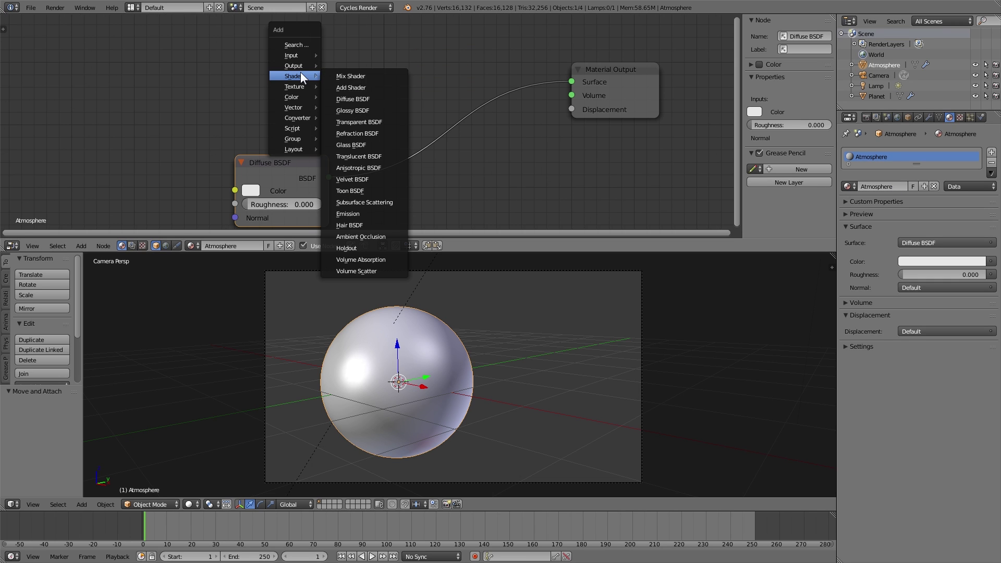
click(359, 121)
click(249, 84)
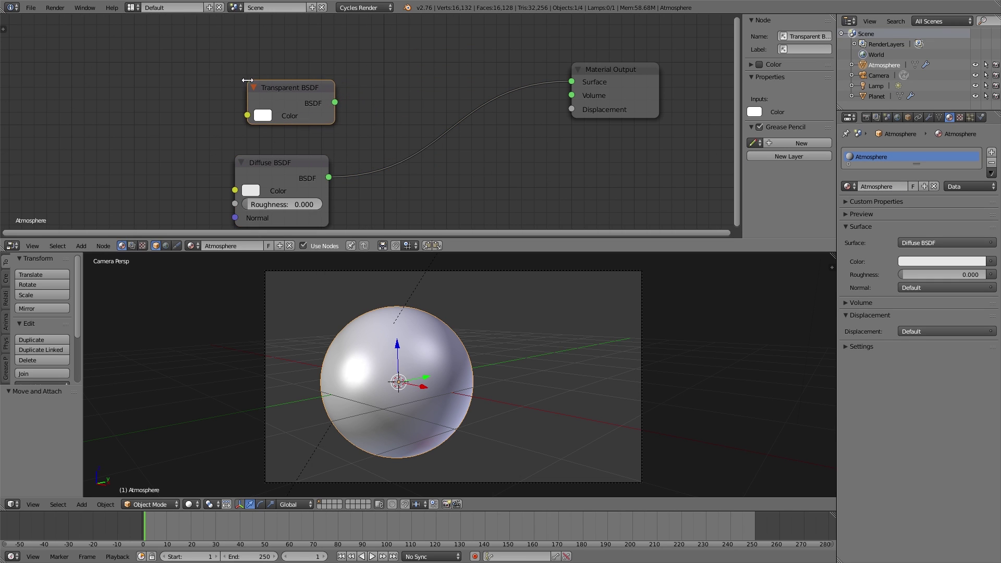
- Insert a Mix Shader before the Material Output, with the Transparent BSDF in its first shader input and the Diffuse BSDF in the second
key(shift+a)
click(426, 119)
click(420, 95)
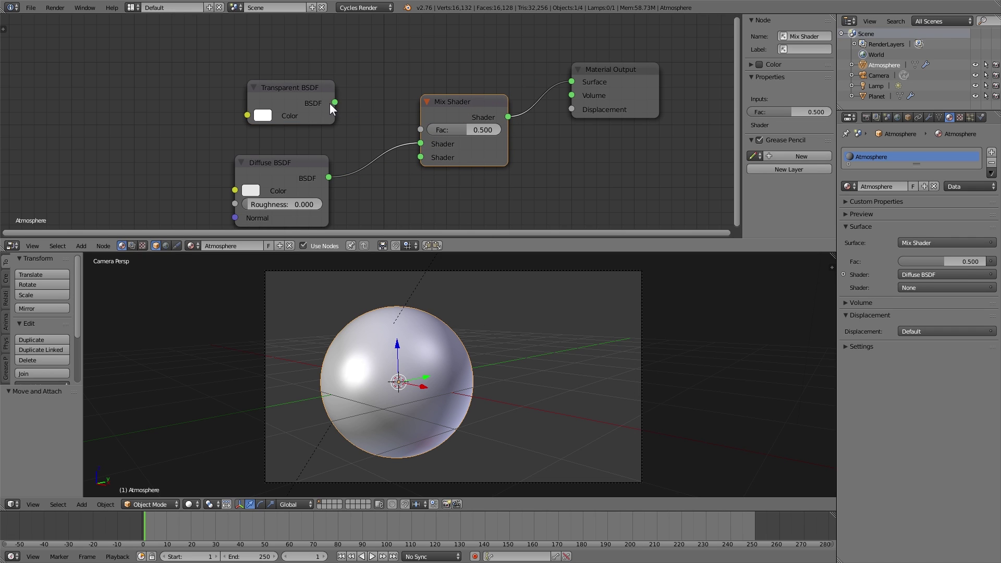
drag(334, 103, 420, 143)
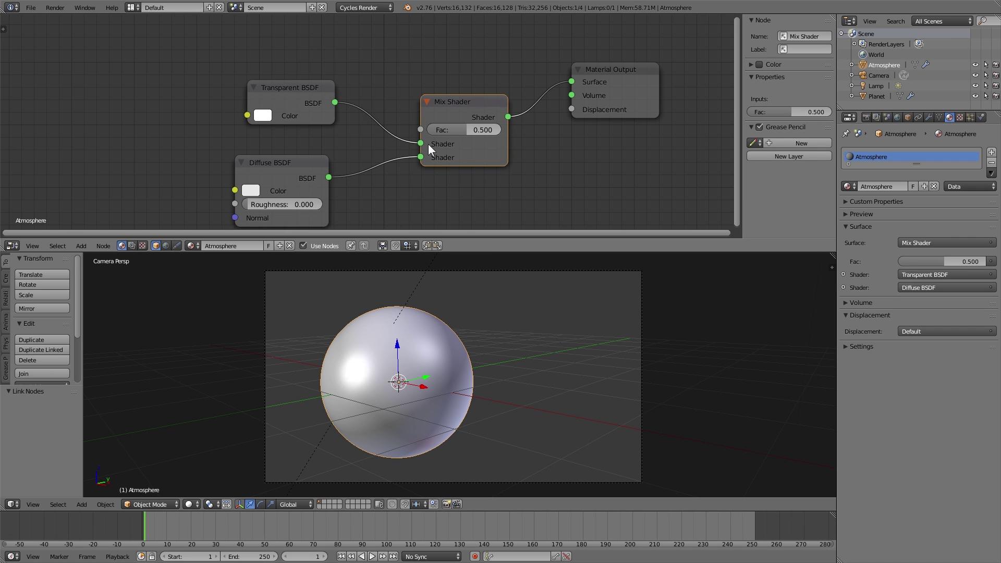
- Add a Layer Weight node and link its Facing output to the Mix Shader's Fac input
middle_drag(352, 105, 434, 151)
scroll(365, 120, down, 2)
middle_drag(299, 84, 338, 108)
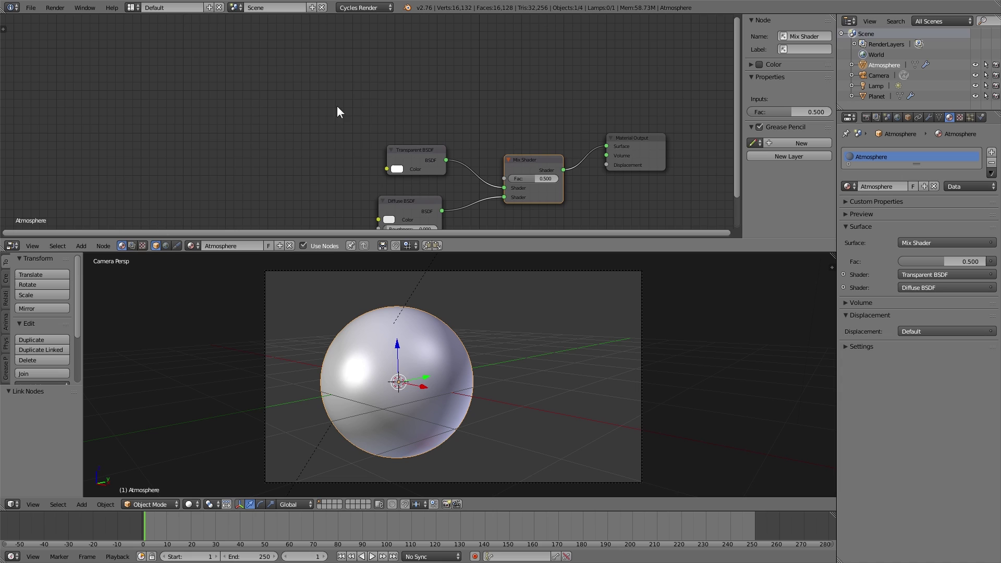
key(shift+a)
mouse_move(280, 55)
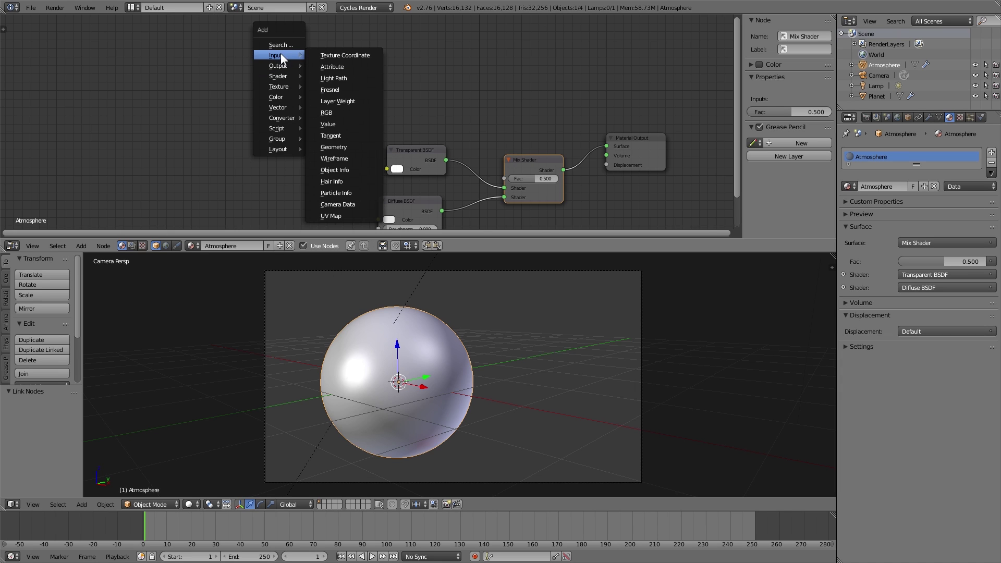
click(343, 101)
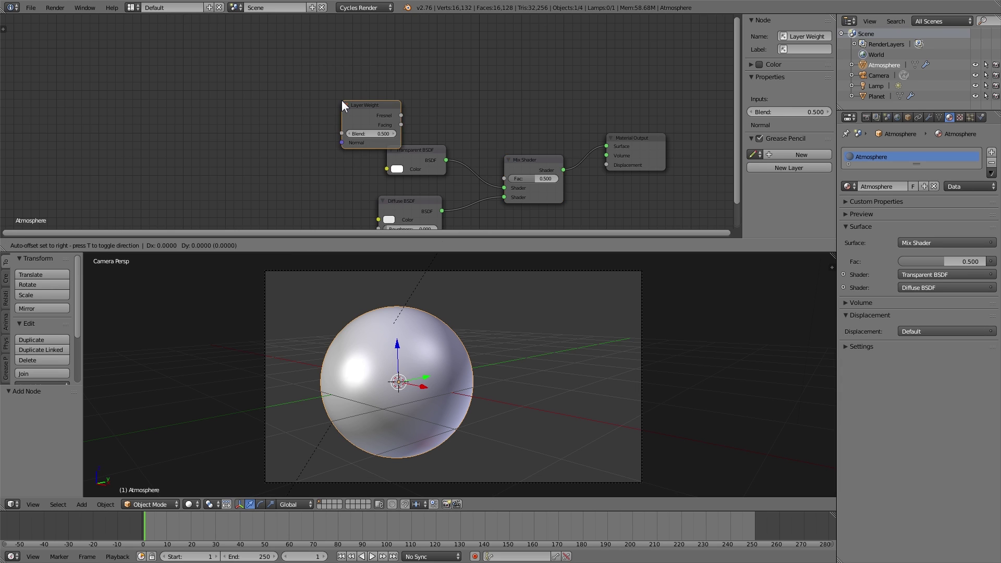
click(293, 58)
drag(353, 82, 504, 179)
- Set the Layer Weight's Blend to 0.1 and preview a bordered region across the sphere's edge in rendered shading
click(329, 91)
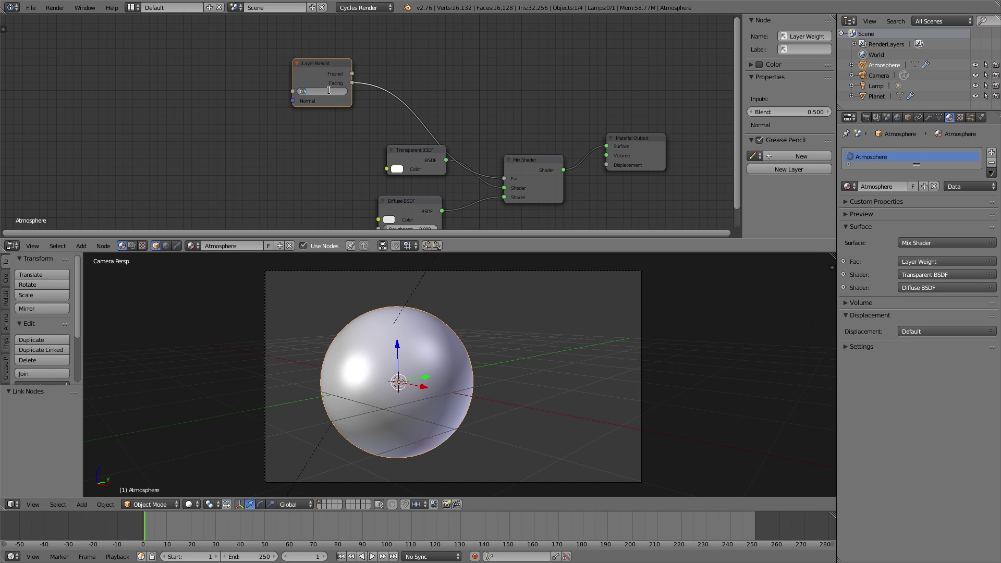
key(BackSpace)
key(shift+z)
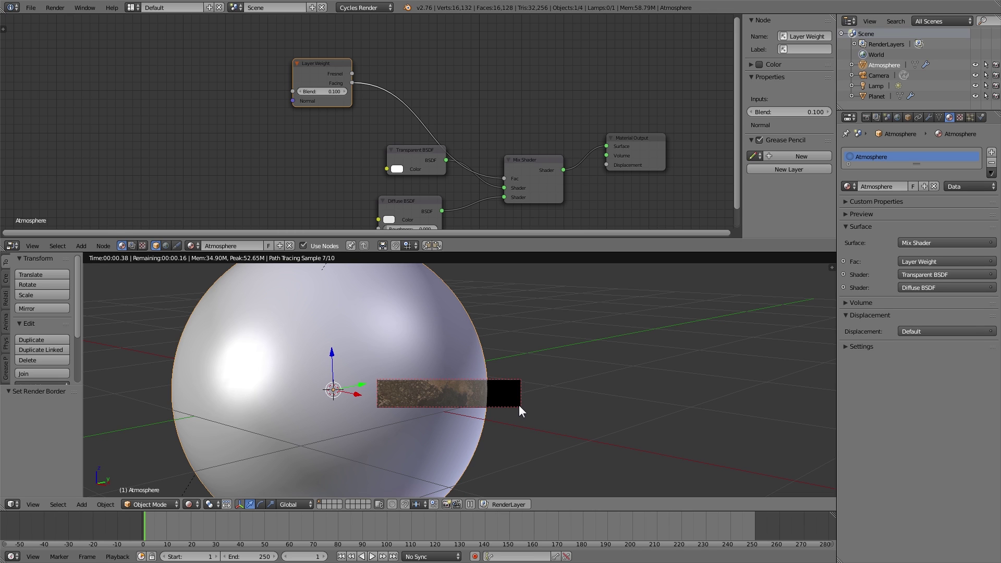
- Space the Diffuse BSDF and Transparent BSDF nodes farther apart from each other and from the Mix Shader
middle_drag(524, 156, 514, 83)
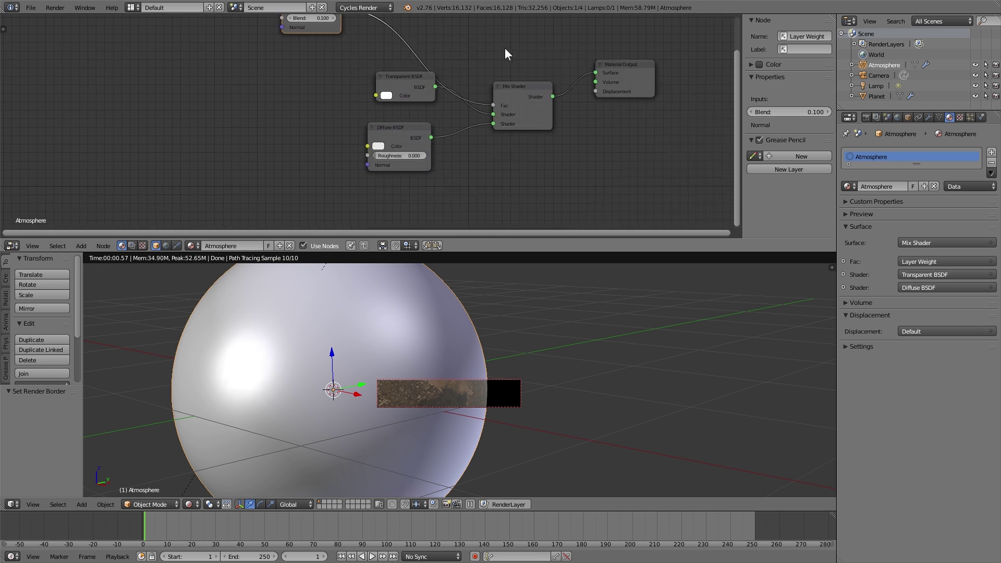
drag(406, 128, 394, 148)
drag(399, 82, 368, 94)
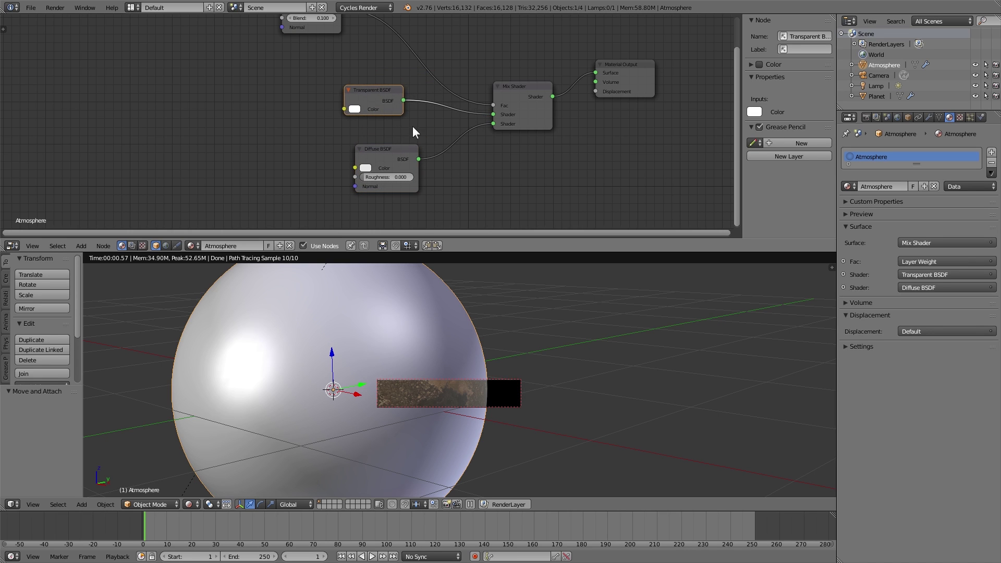
- Set the atmosphere's Diffuse BSDF color to a pale orange tan
scroll(468, 123, up, 3)
middle_drag(492, 143, 470, 110)
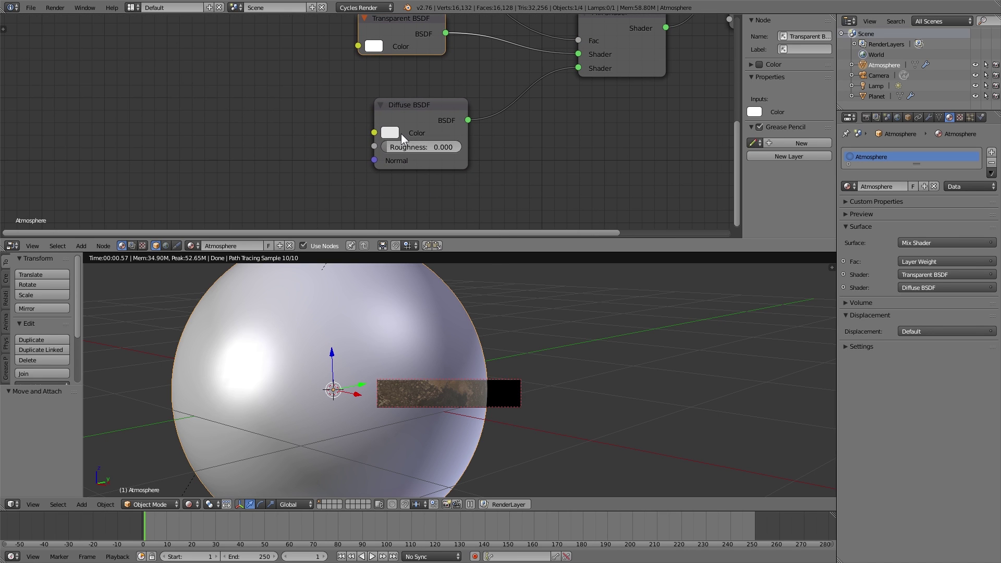
click(394, 133)
drag(430, 195, 424, 203)
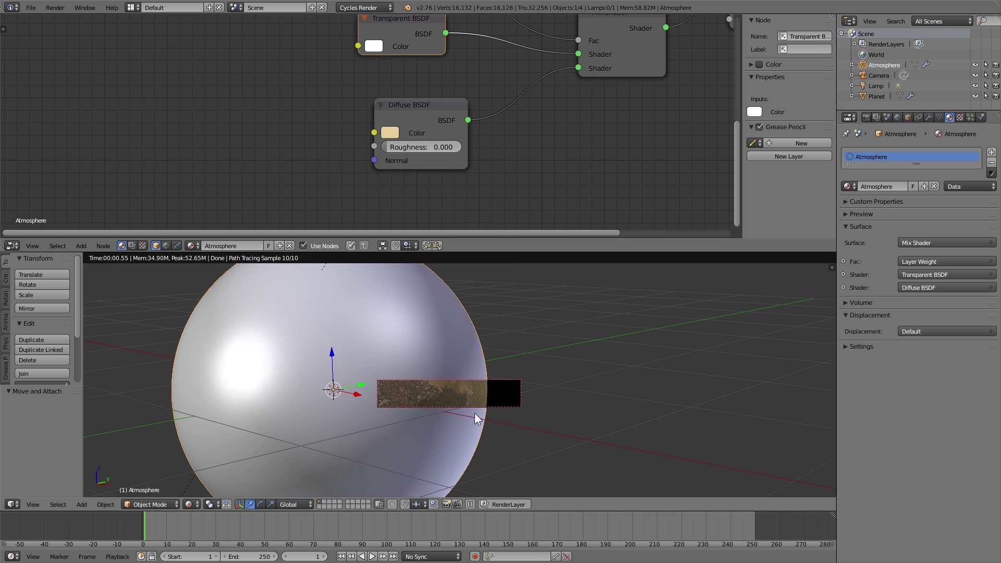
scroll(483, 385, down, 3)
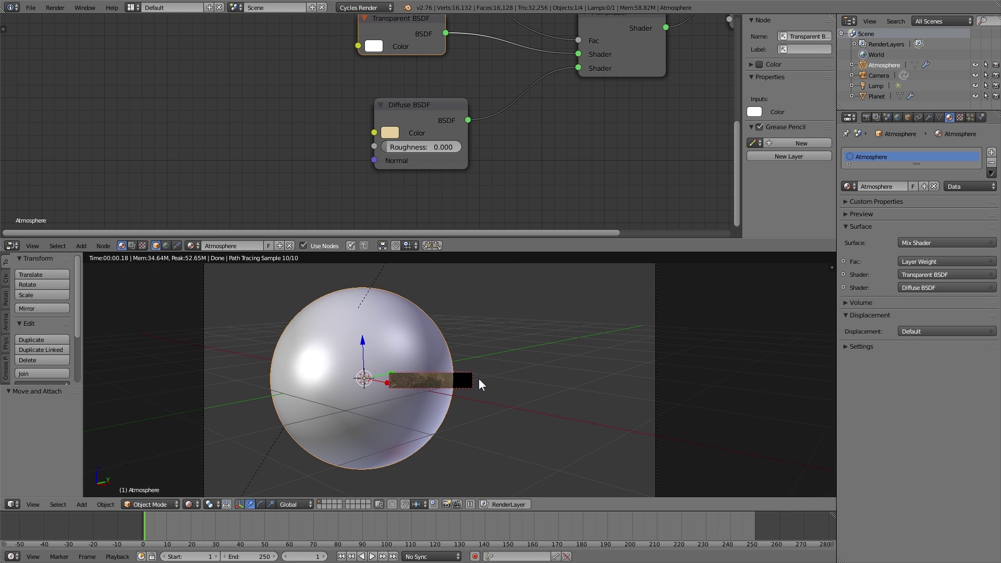
- Clear the render border, lighten the atmosphere's Diffuse BSDF color to a paler cream tan, and return to solid shading
key(ctrl+alt+b)
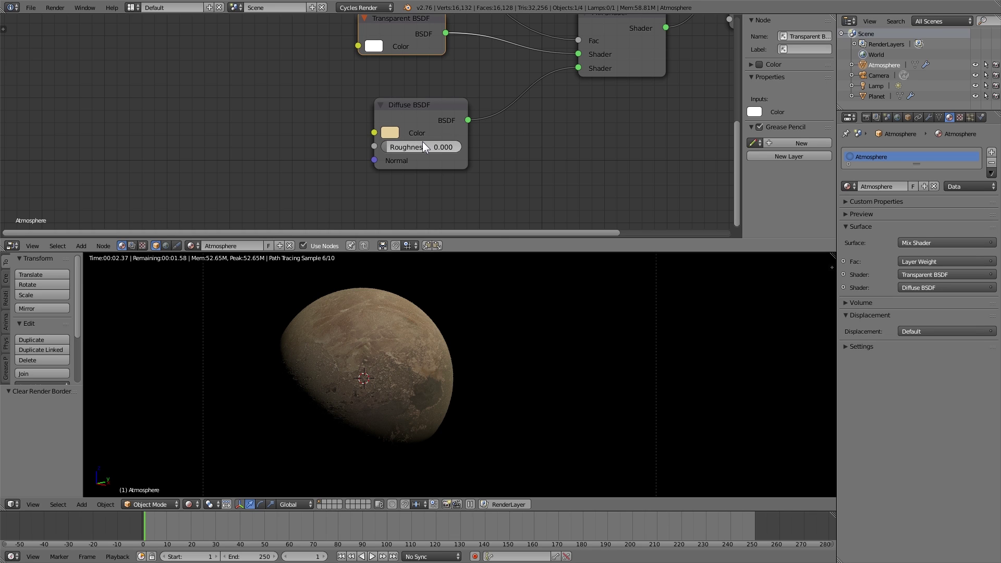
click(390, 133)
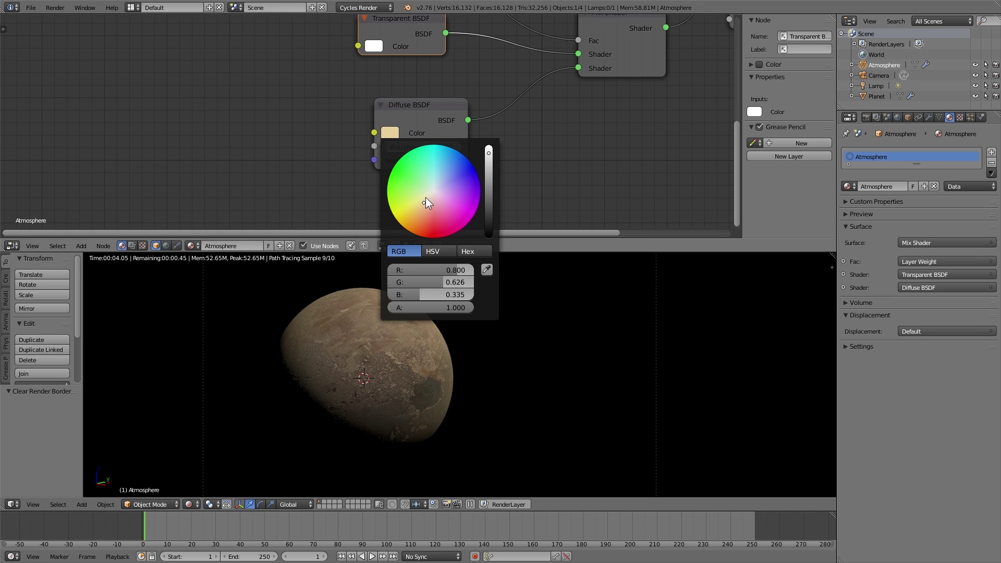
click(426, 199)
key(shift+z)
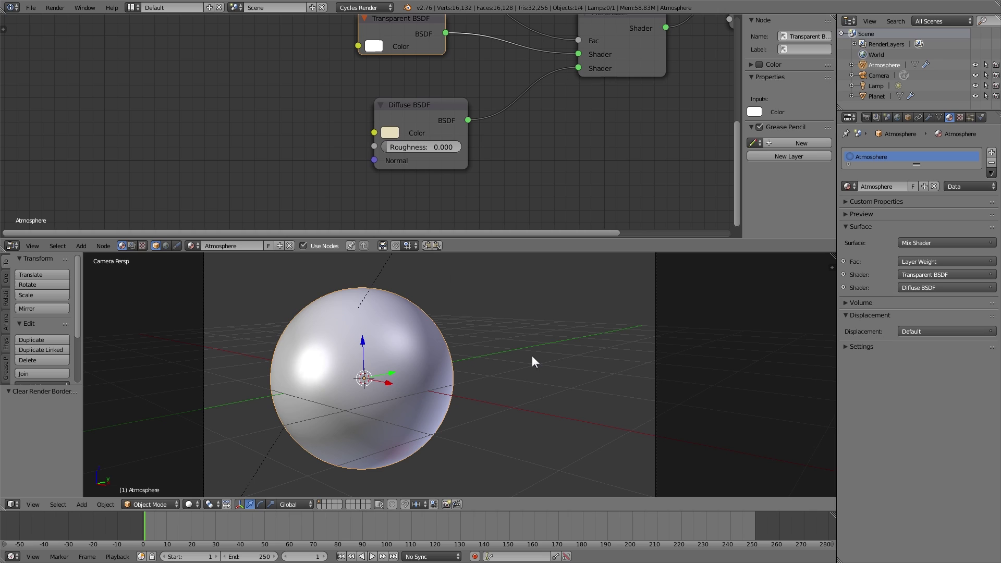
- Move the Atmosphere sphere to layer 3 and the Planet to layer 2, with all three layers shown and nothing selected
key(m)
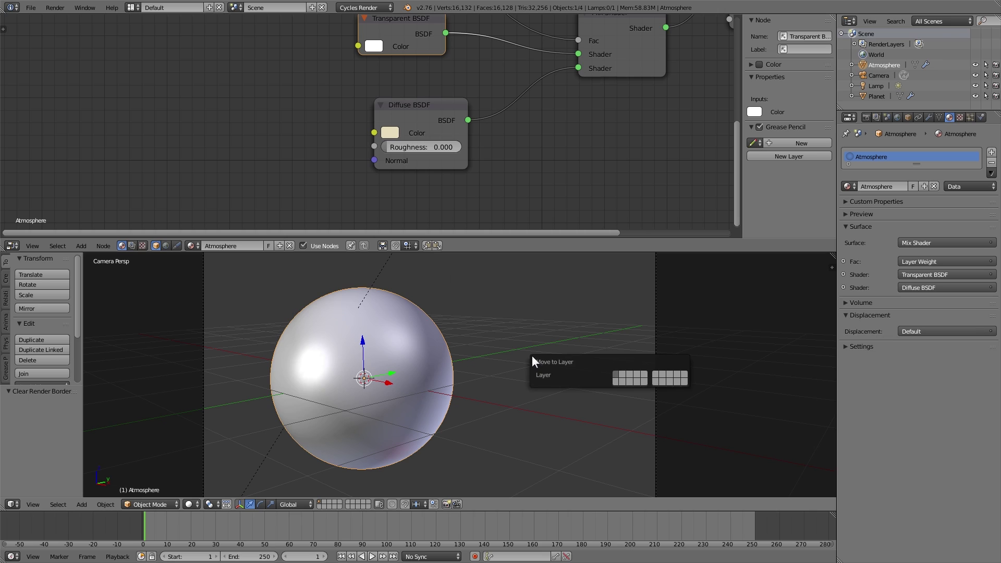
click(627, 373)
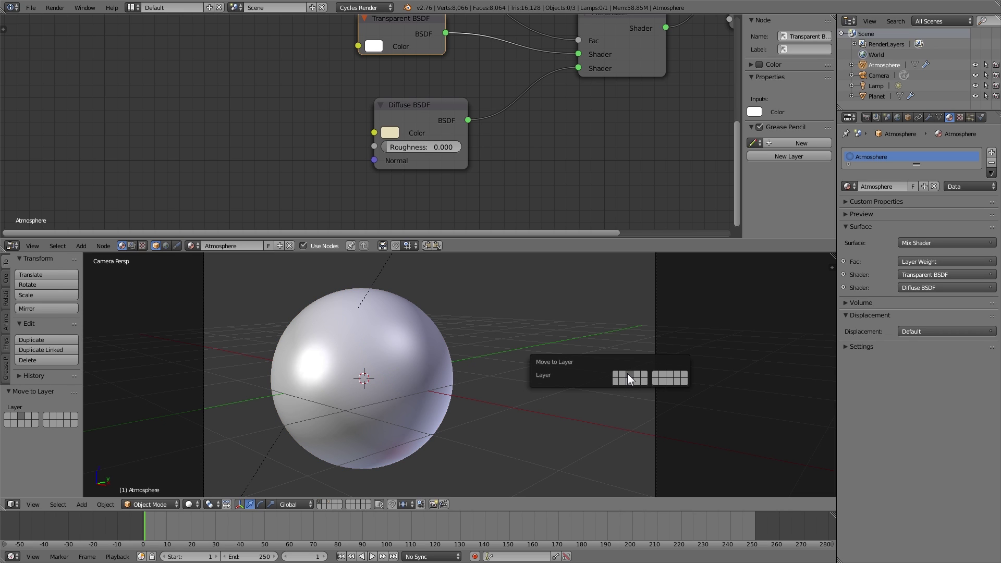
right_click(415, 355)
key(m)
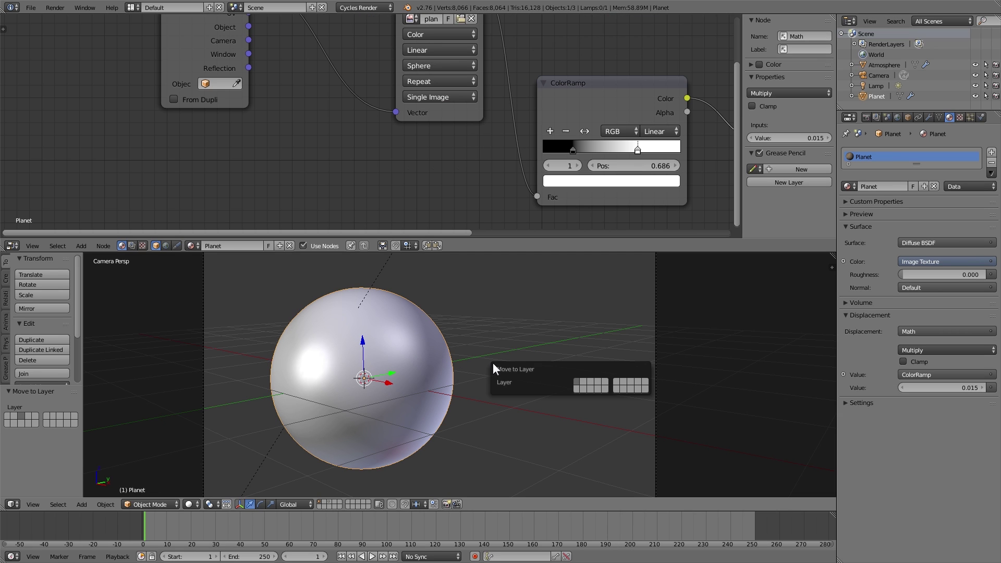
click(583, 382)
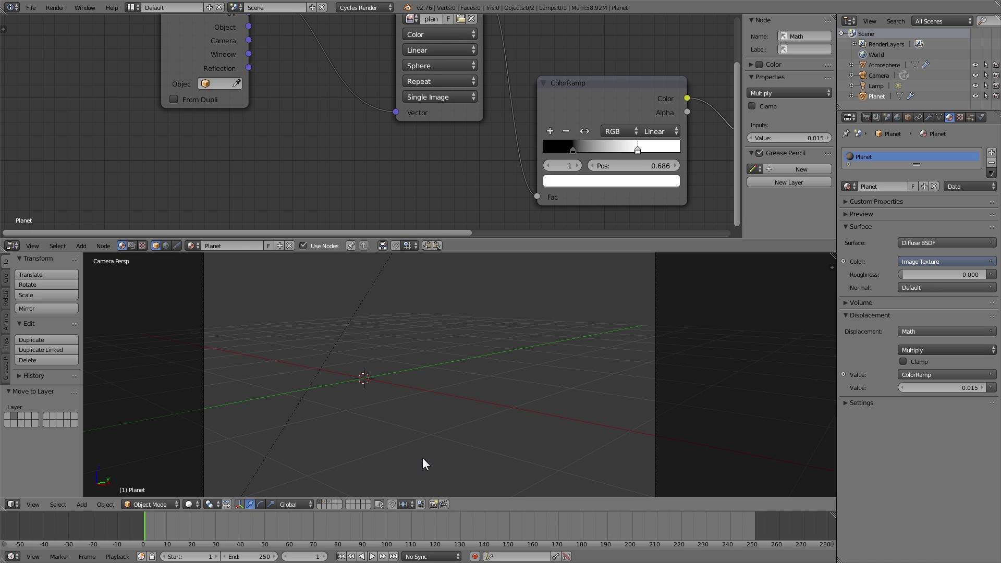
click(324, 501)
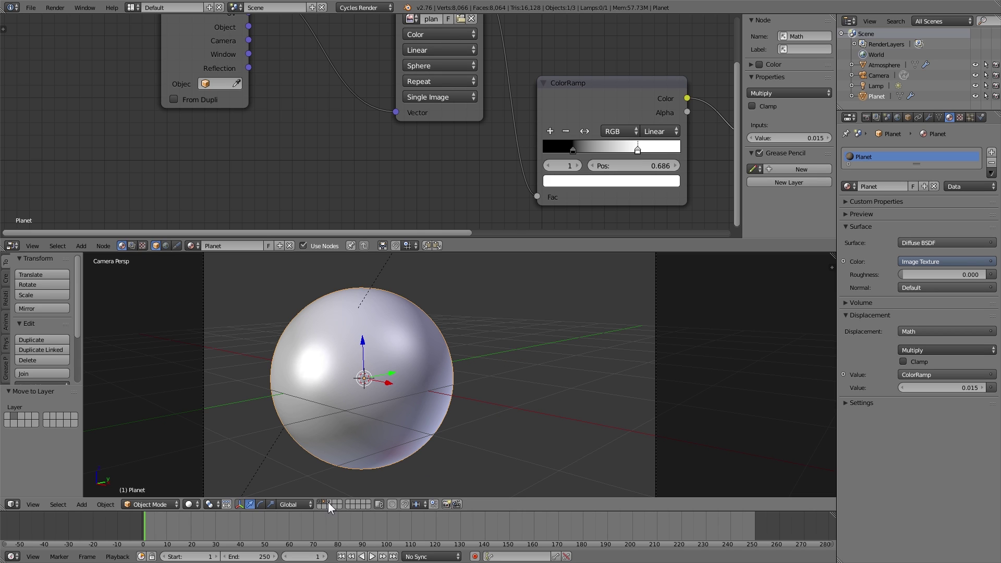
key(a)
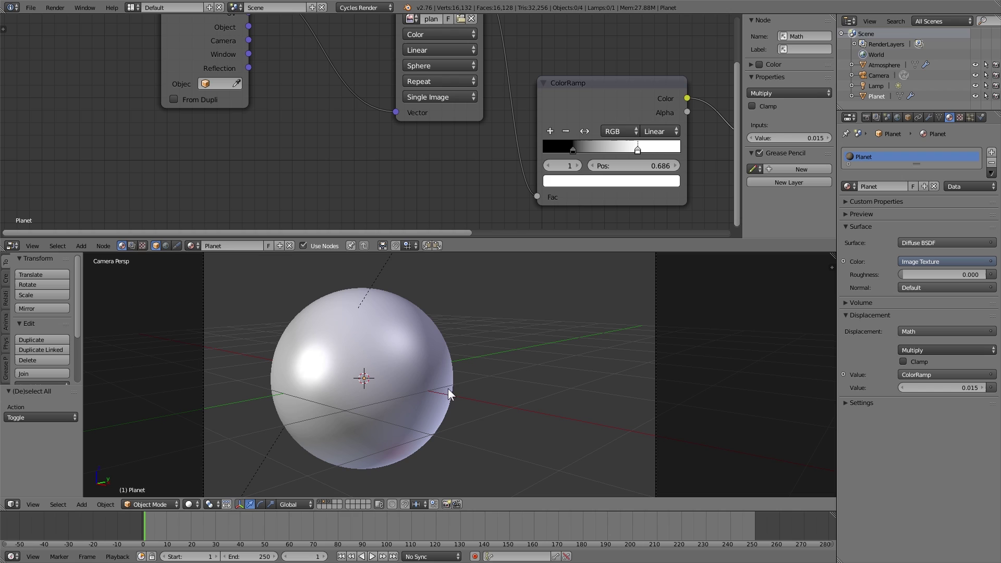
- Add a render layer named Atmosphere and limit the original RenderLayer to scene layers 1 and 2
click(877, 117)
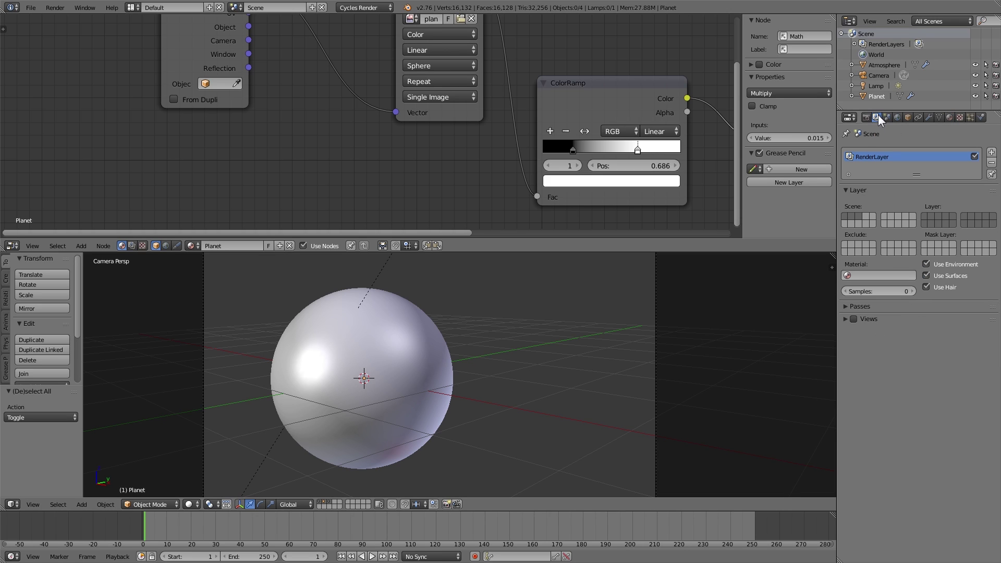
click(990, 152)
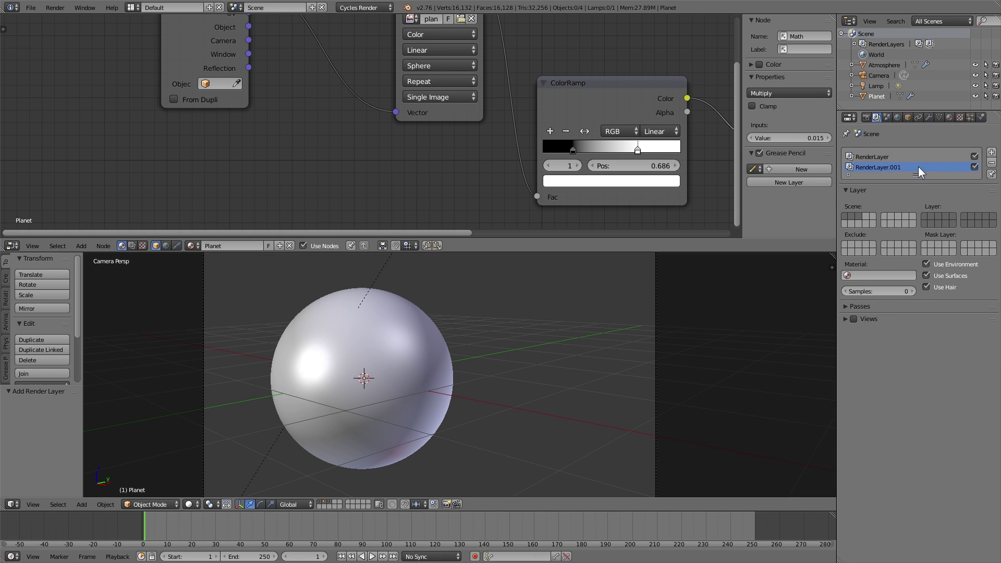
text(Atmosphere)
key(Return)
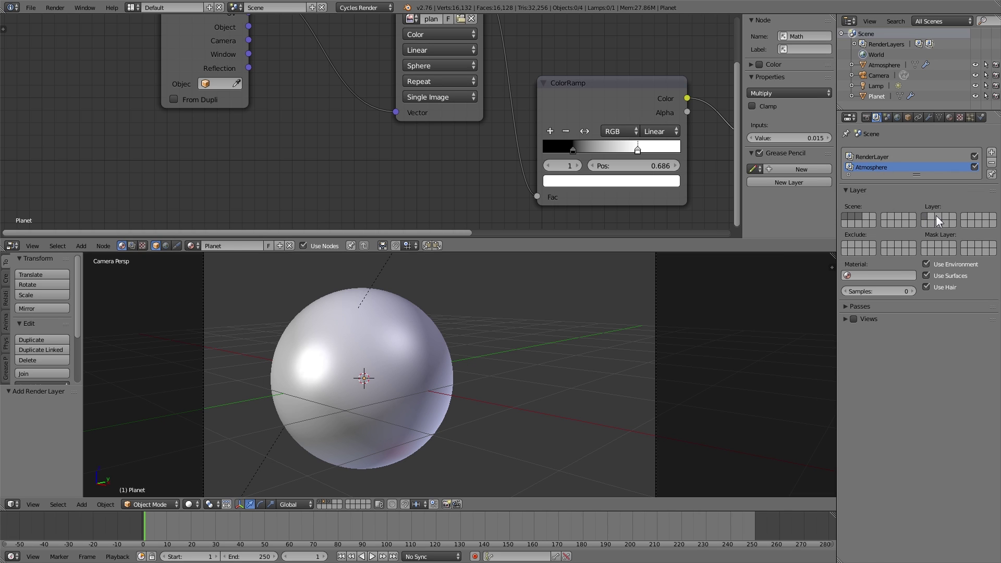
click(877, 155)
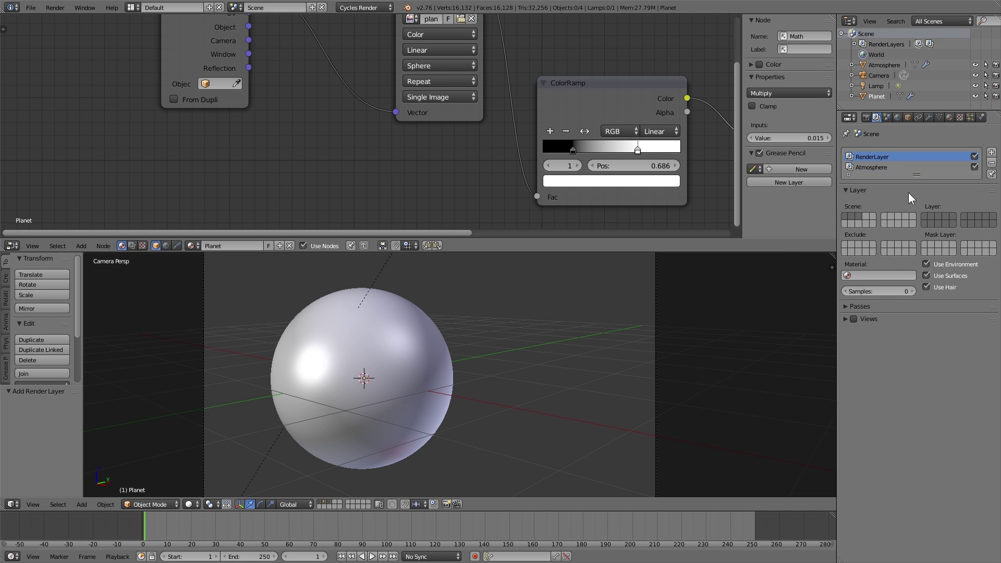
click(926, 214)
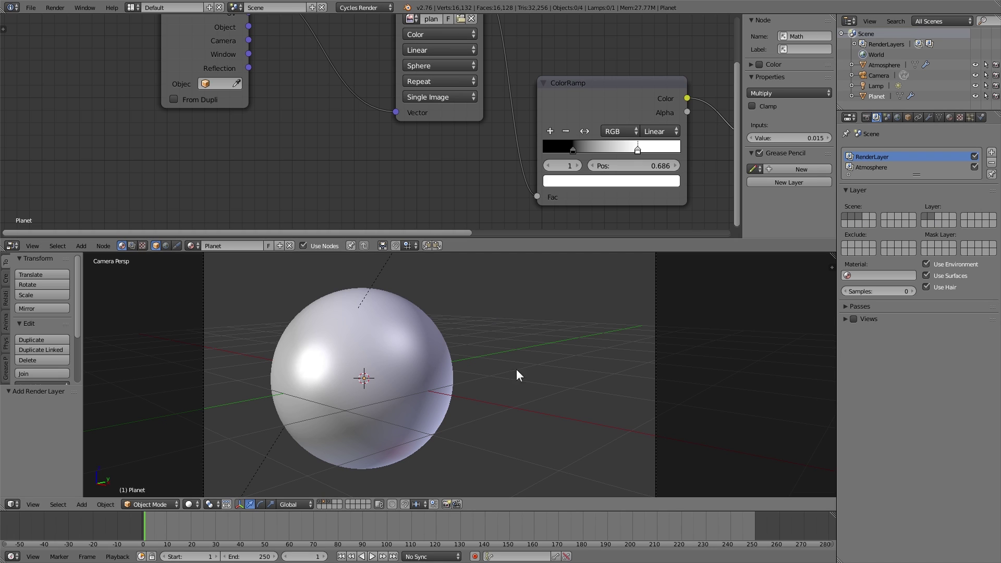
- Isolate layer 2 and raise the Planet's object pass index by one
click(324, 501)
right_click(410, 354)
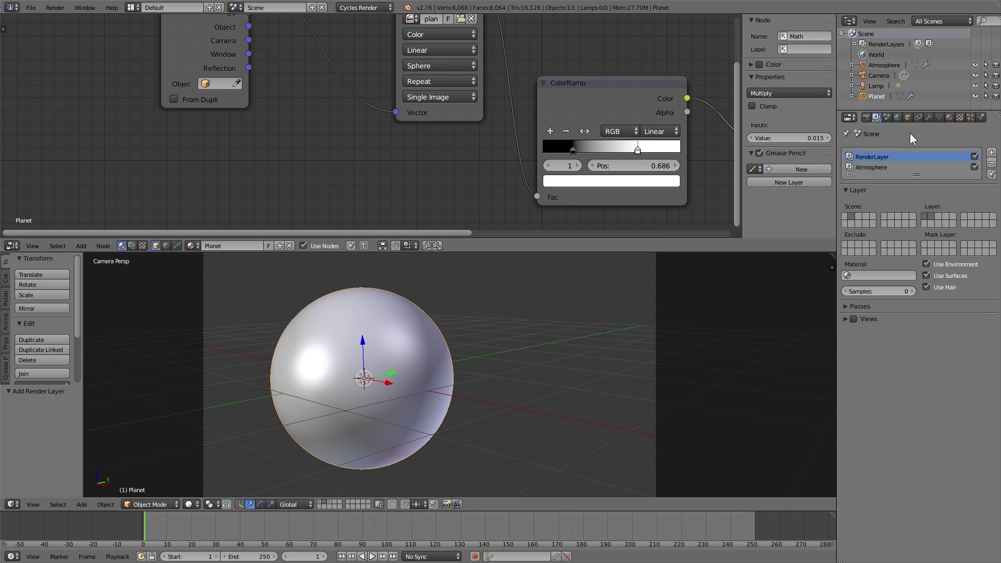
click(908, 118)
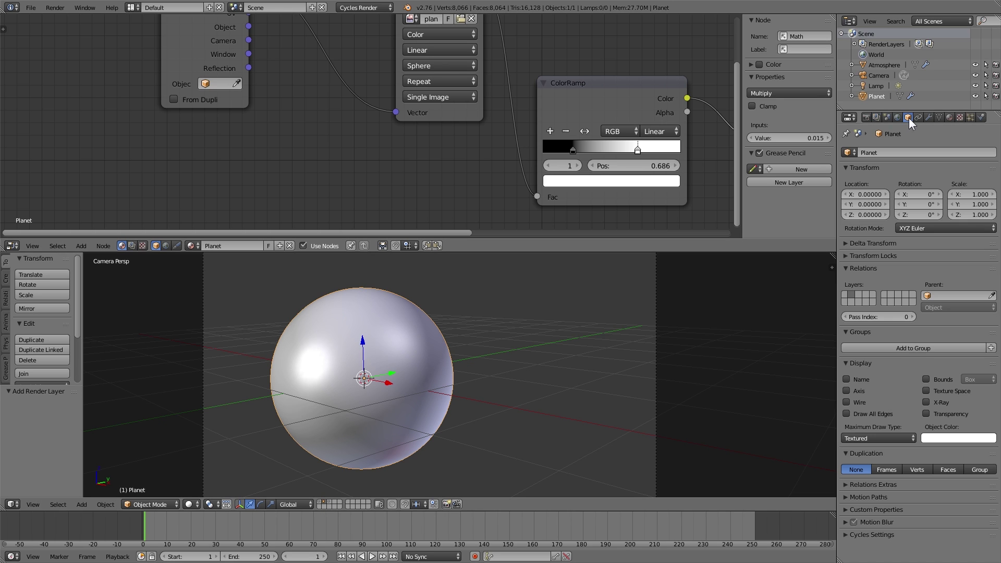
click(914, 318)
- Enable the Object Index pass for the original RenderLayer
click(877, 117)
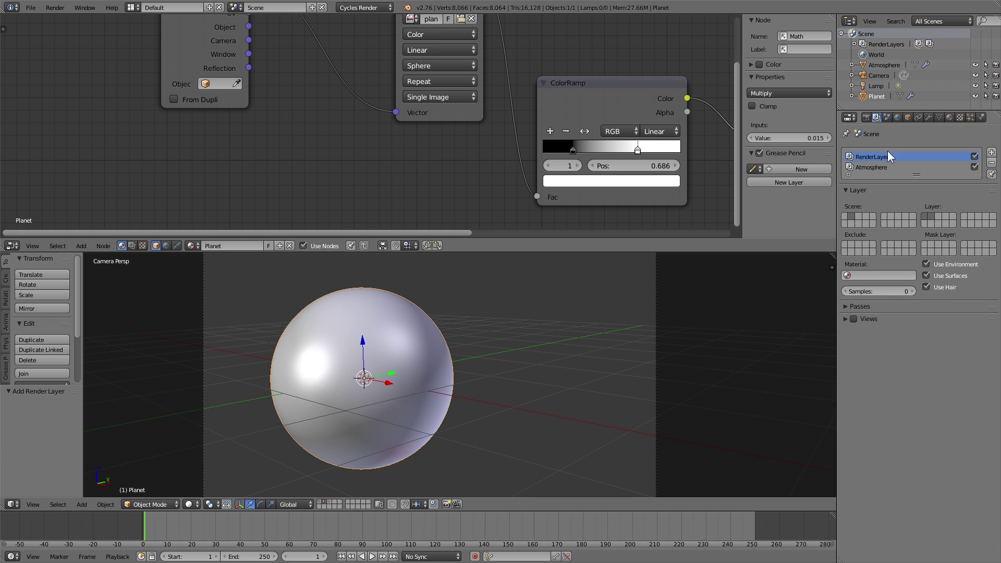
click(846, 306)
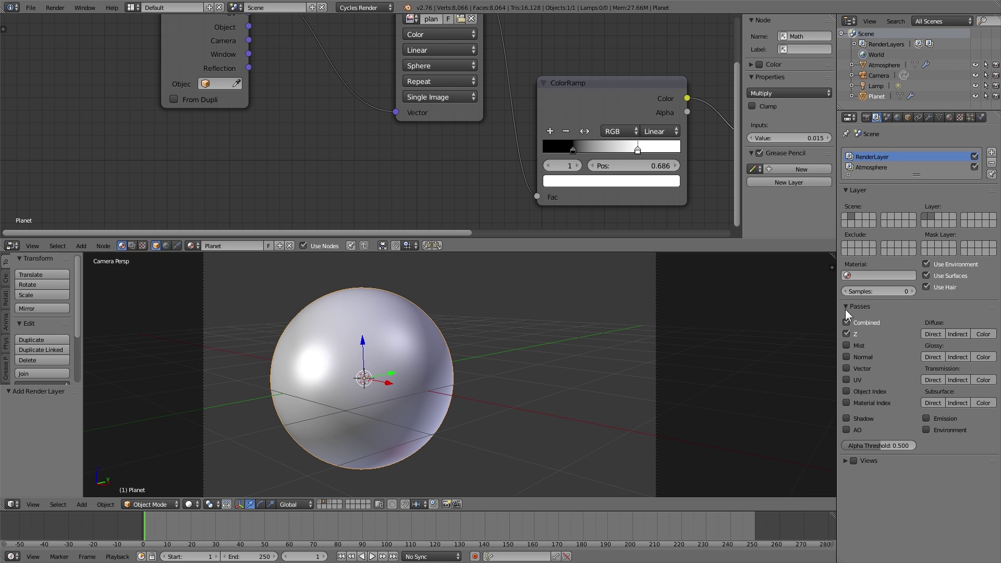
click(846, 391)
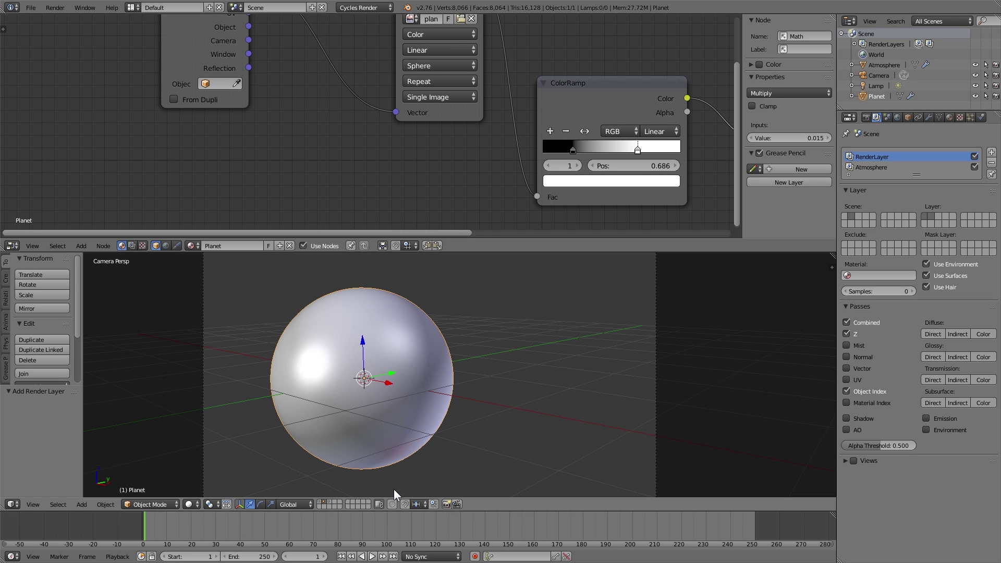
- Save over the existing blend file with all three layers visible and nothing selected, and render the frame
click(321, 502)
shift+click(326, 501)
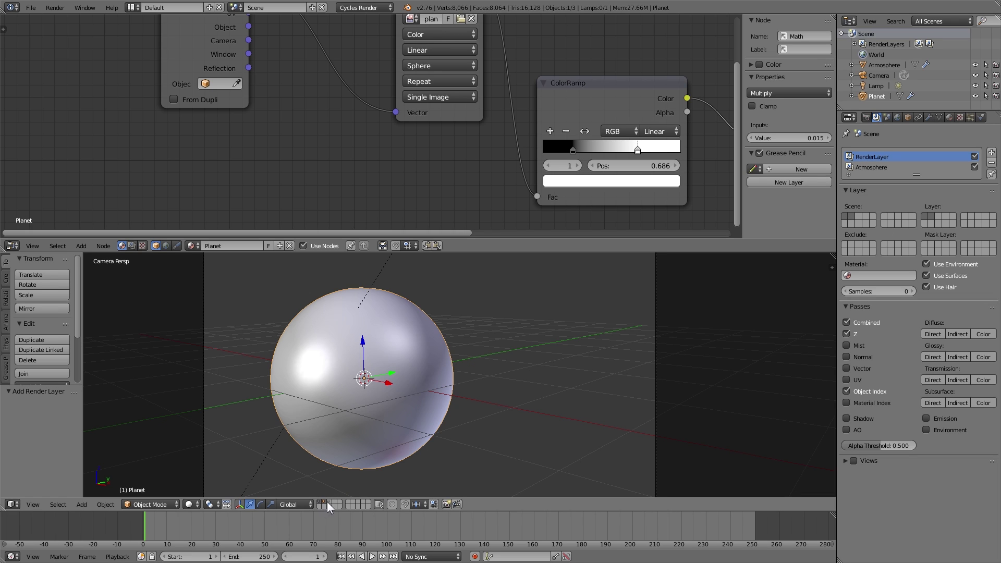
key(a)
key(space)
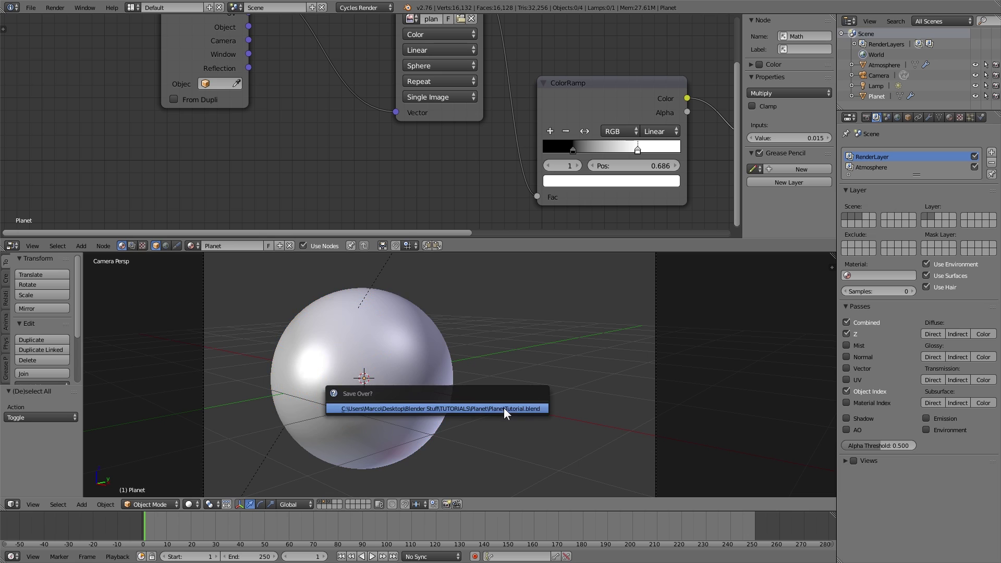
key(Return)
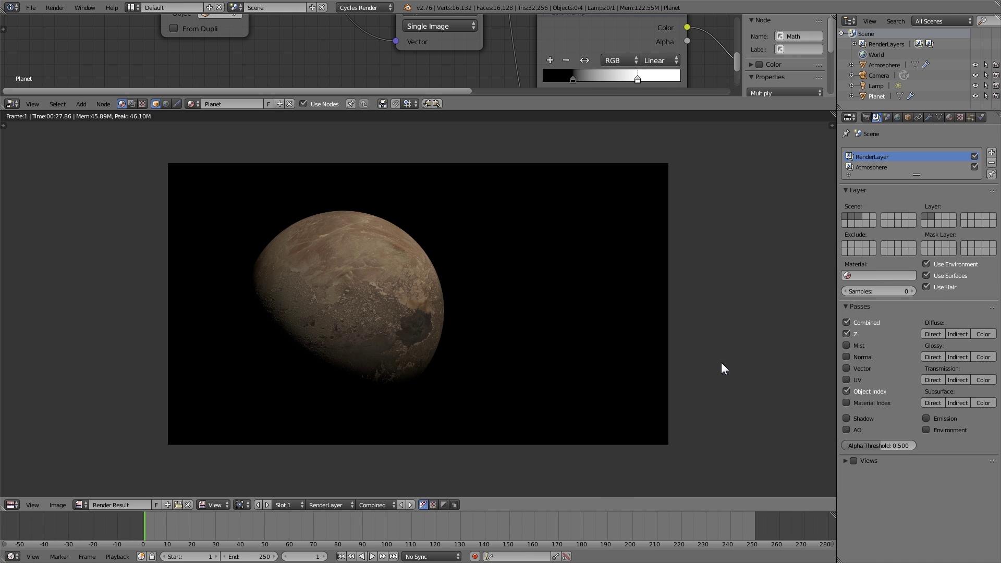
- Switch to the Compositing layout and enable compositing nodes with the backdrop
key(ctrl+Left)
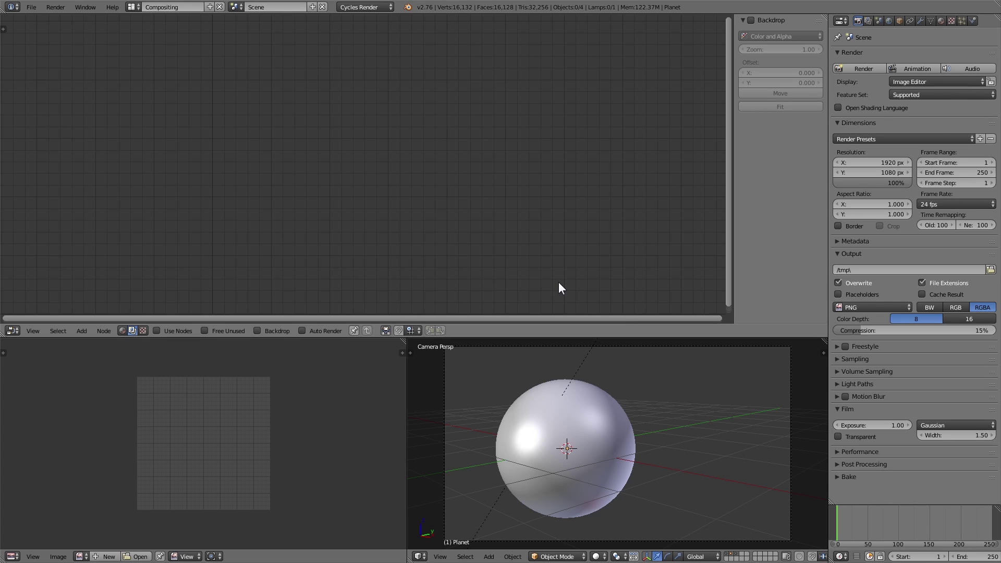
click(157, 331)
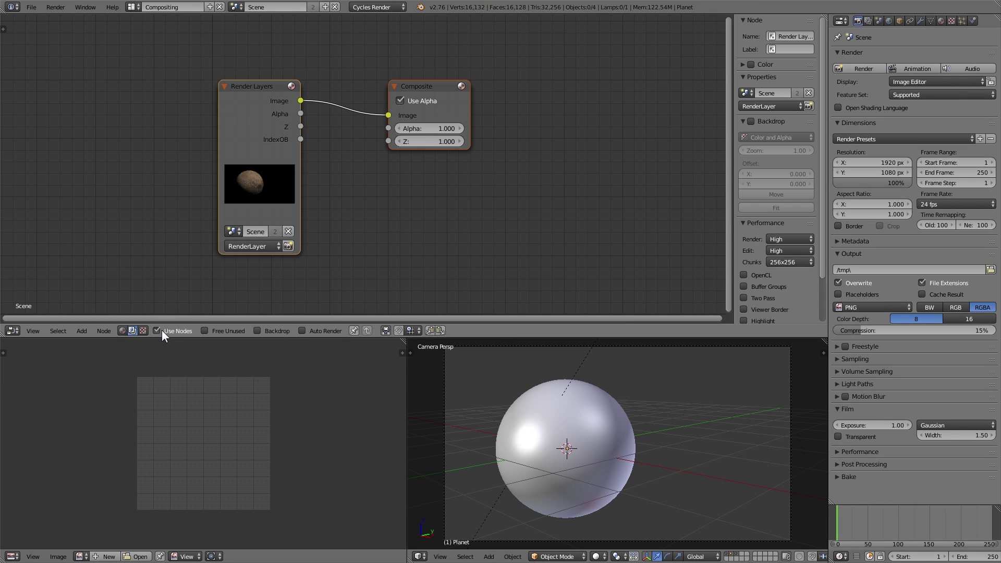
click(257, 331)
- Spread the Render Layers and Composite nodes far apart to make room between them
drag(270, 118, 147, 106)
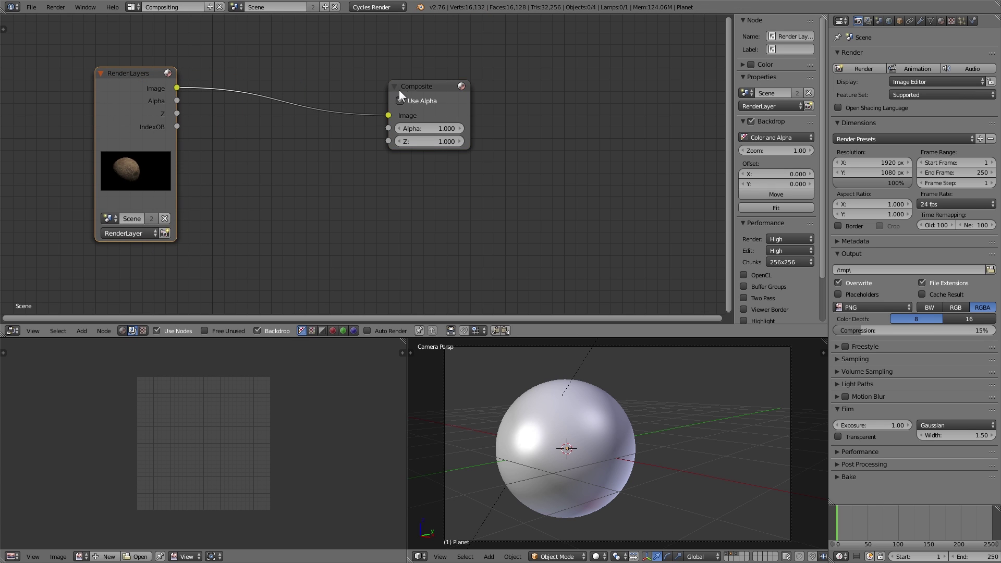
drag(399, 90, 578, 95)
scroll(399, 150, down, 2)
shift+scroll(224, 86, down, 3)
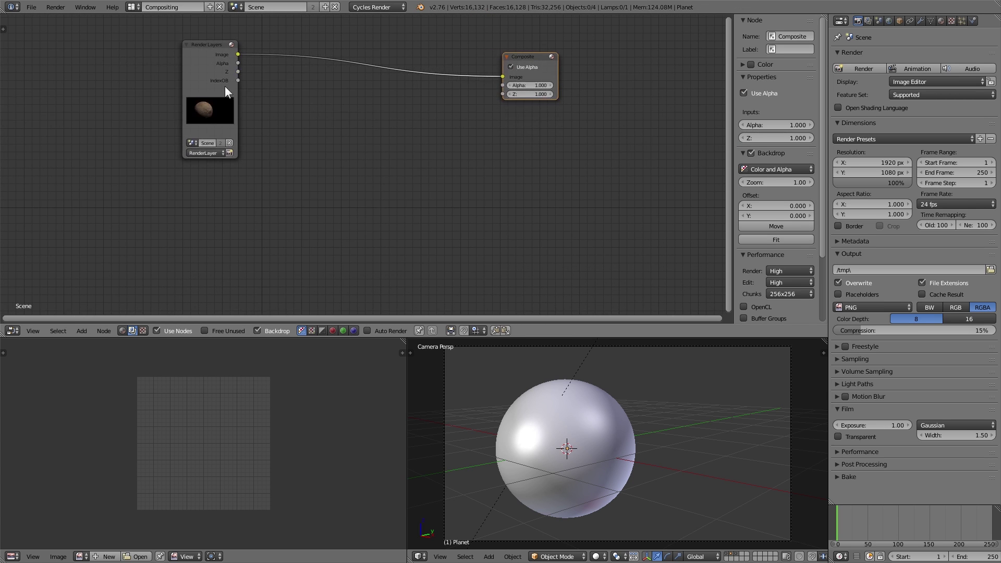
- Duplicate the Render Layers node below the original and set the copy's layer to Atmosphere
click(201, 69)
key(shift+d)
click(203, 209)
scroll(224, 195, up, 2)
shift+scroll(223, 194, down, 3)
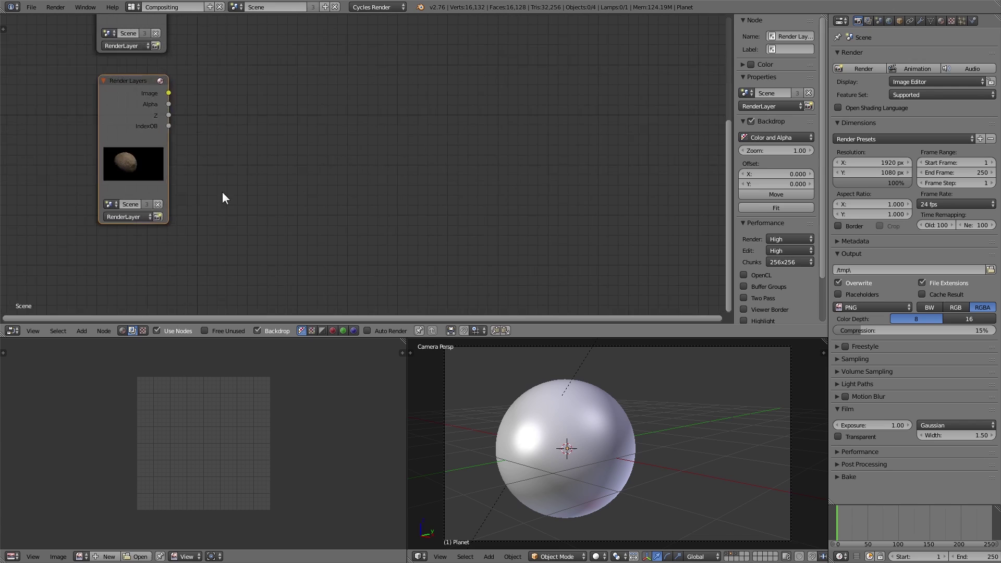
click(140, 216)
click(136, 194)
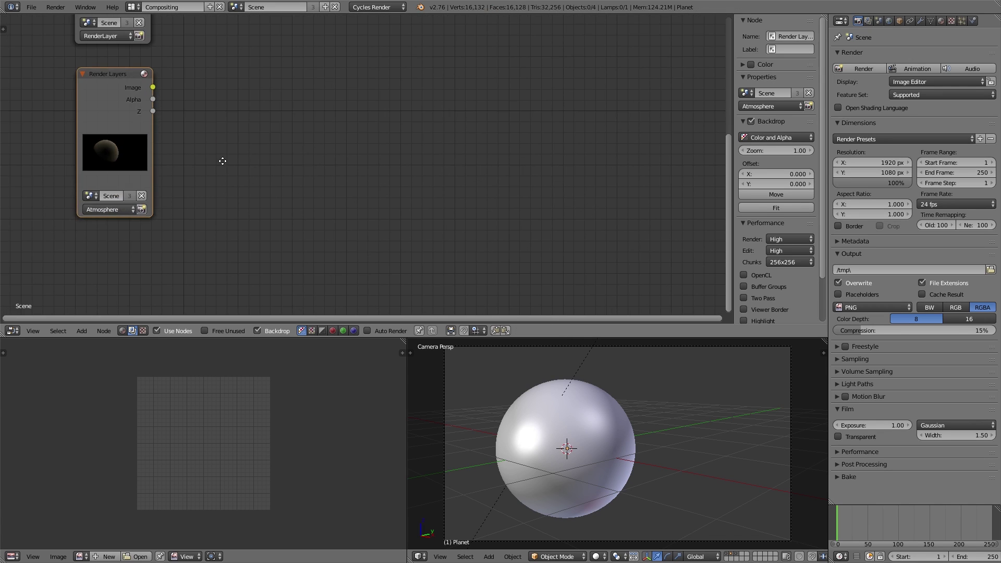
- Preview both render layers through a Viewer node with the backdrop fitted, and place the Viewer below the Composite node
middle_drag(221, 159, 257, 262)
scroll(283, 203, down, 1)
shift+scroll(282, 205, up, 3)
ctrl+scroll(267, 205, down, 1)
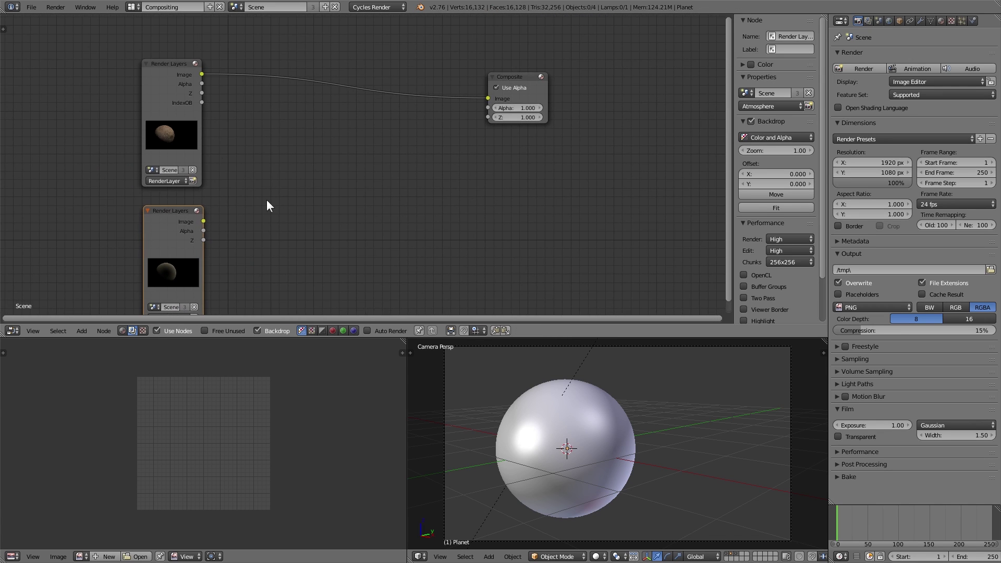
ctrl+shift+click(164, 88)
click(790, 273)
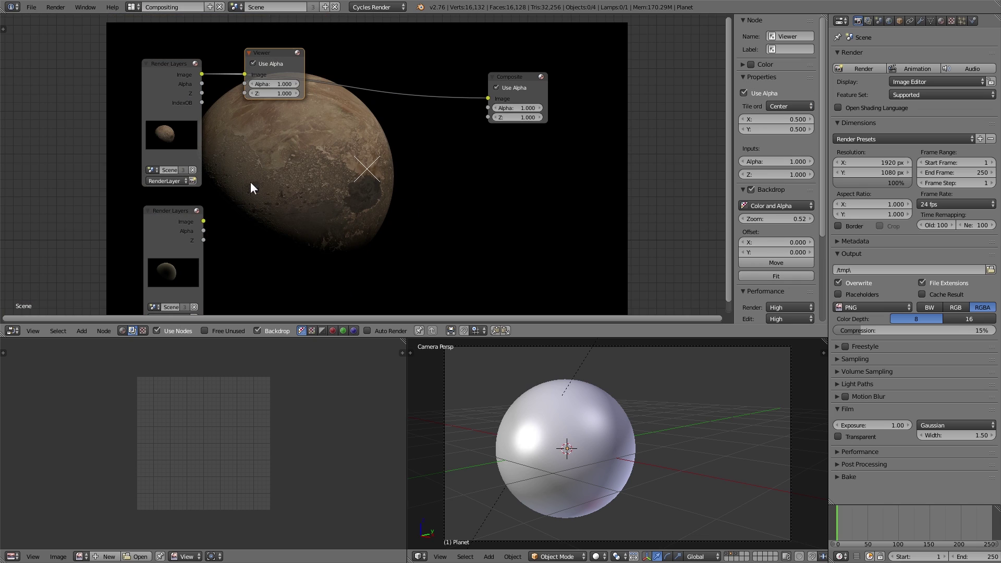
ctrl+shift+click(163, 221)
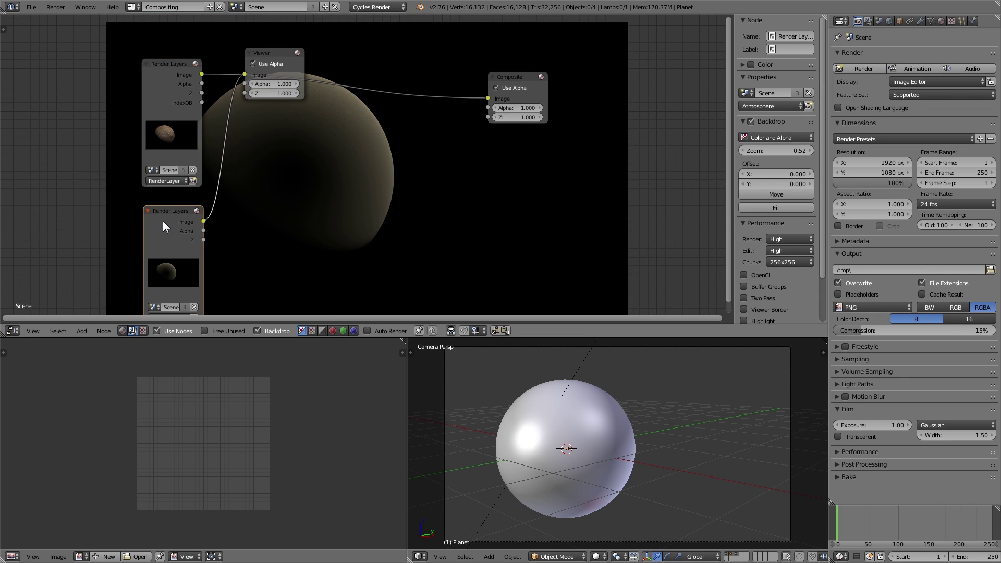
drag(284, 50, 610, 235)
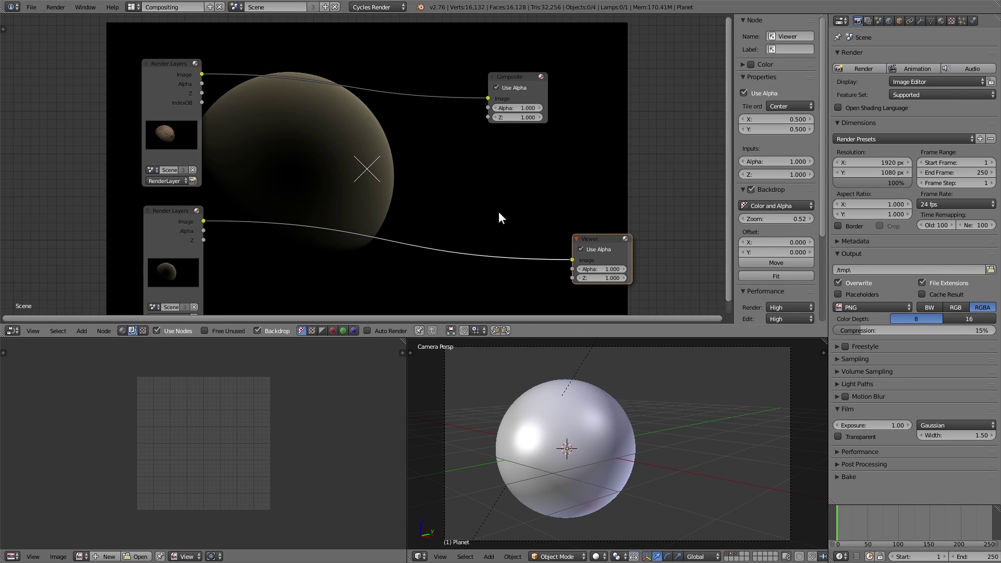
- Add a Mix node with the planet image in its first input and the atmosphere image in its second, and preview it
shift+scroll(292, 172, down, 2)
ctrl+scroll(292, 172, down, 3)
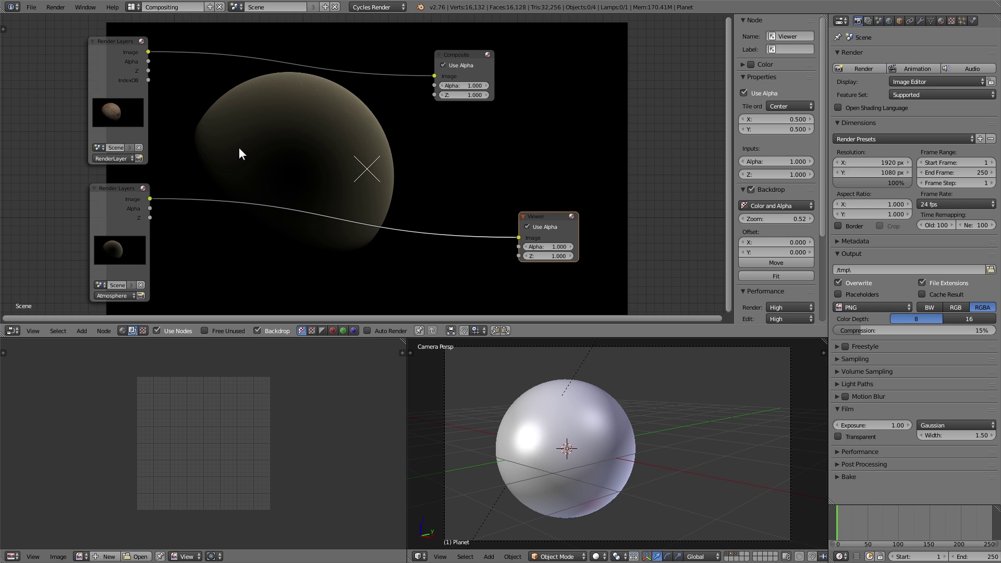
key(shift+a)
mouse_move(227, 170)
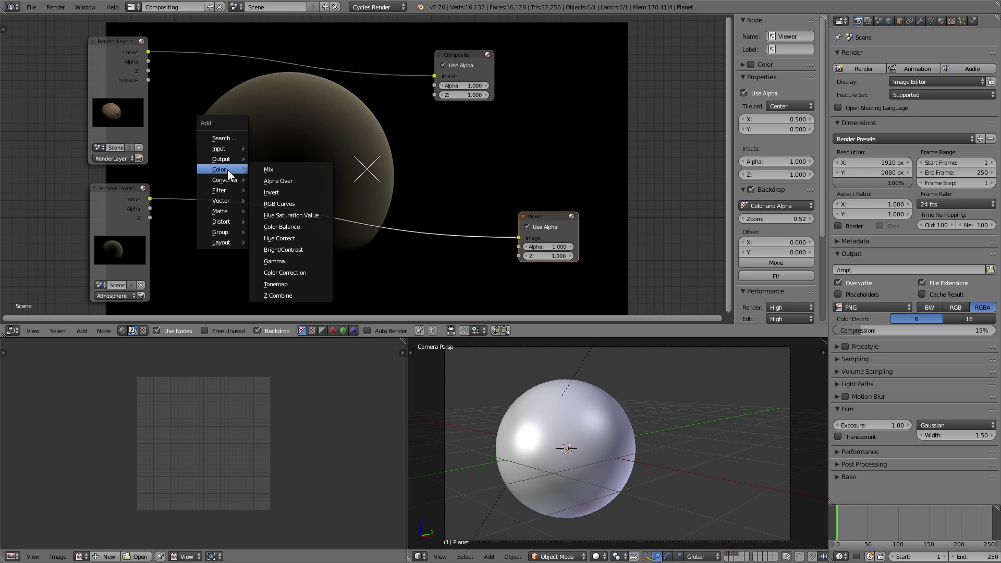
click(268, 169)
click(228, 104)
drag(148, 51, 229, 159)
drag(150, 199, 228, 169)
ctrl+shift+click(252, 110)
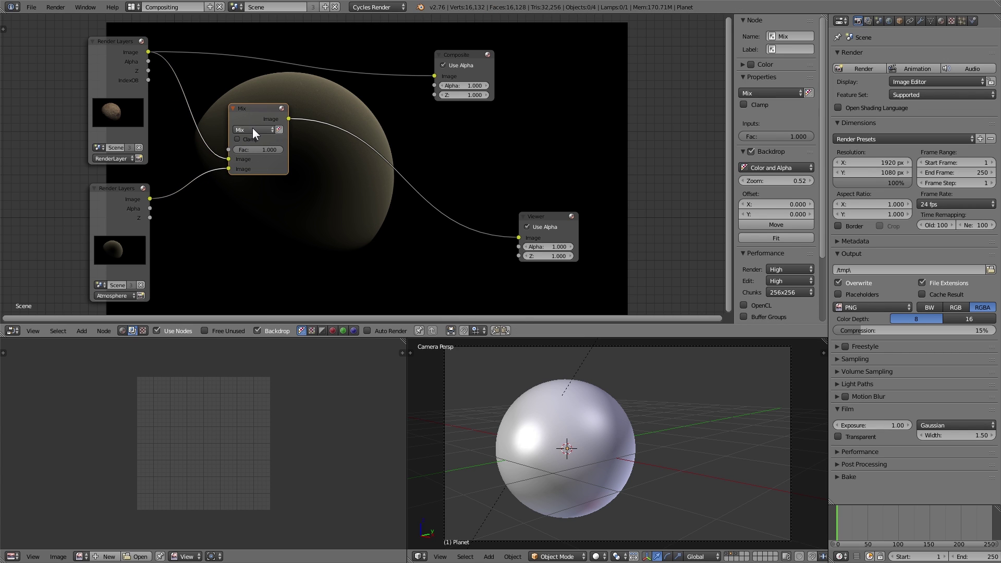
- Set the Mix node's blend mode to Add to combine the planet and atmosphere images
click(253, 131)
click(252, 149)
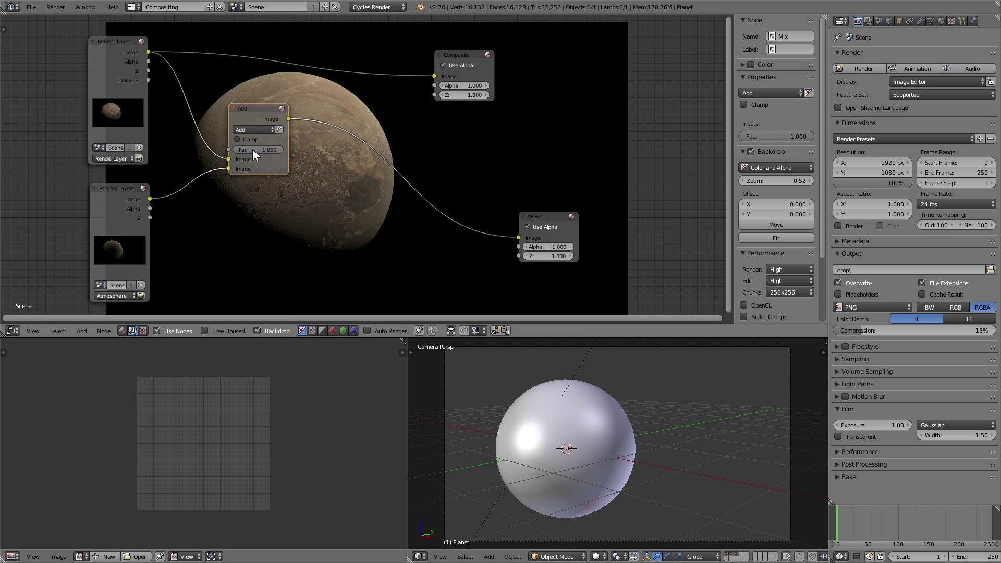
middle_drag(296, 187, 393, 155)
- Add a Glare node below the Add node and set its type to Fog Glow
key(shift+a)
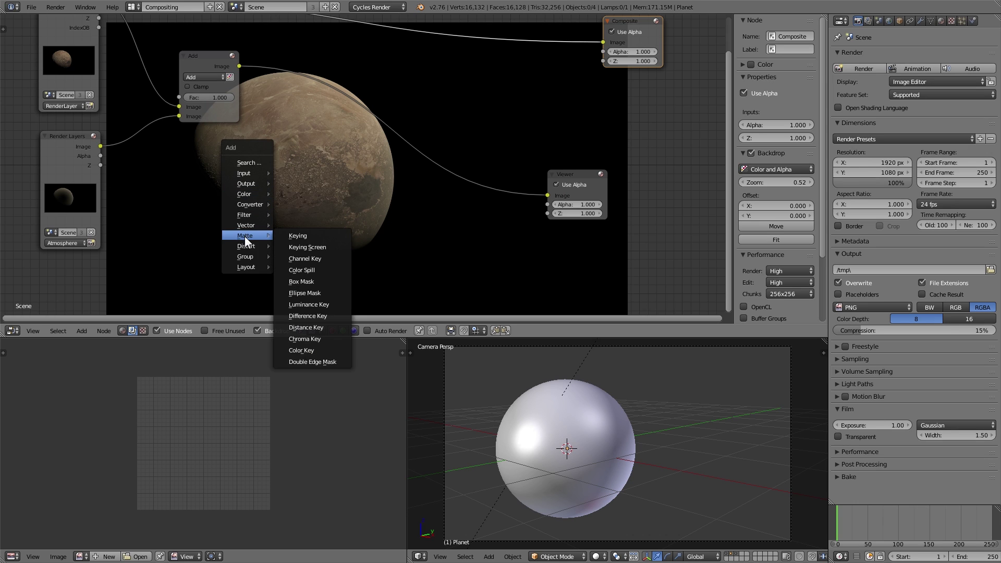
mouse_move(249, 214)
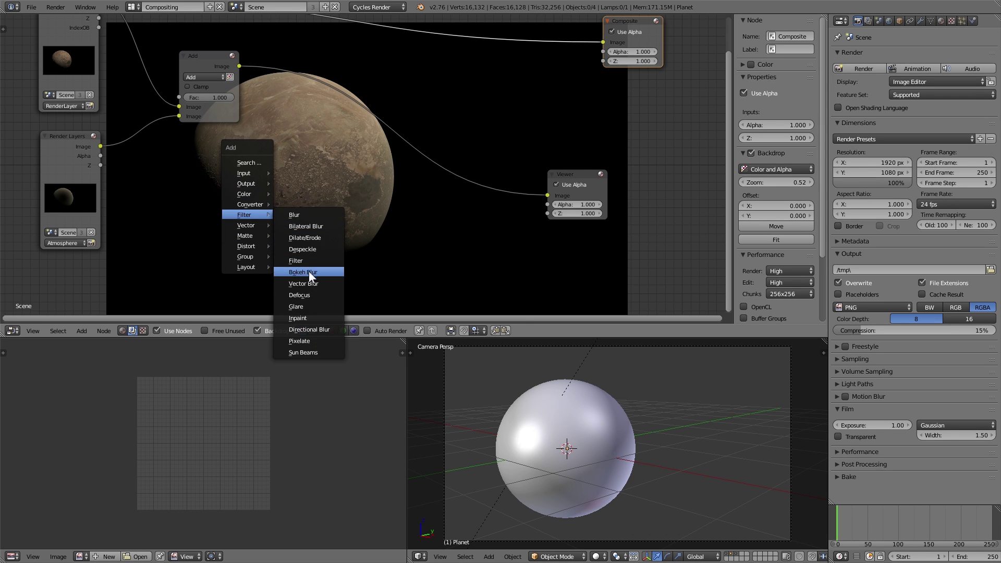
click(306, 303)
click(256, 148)
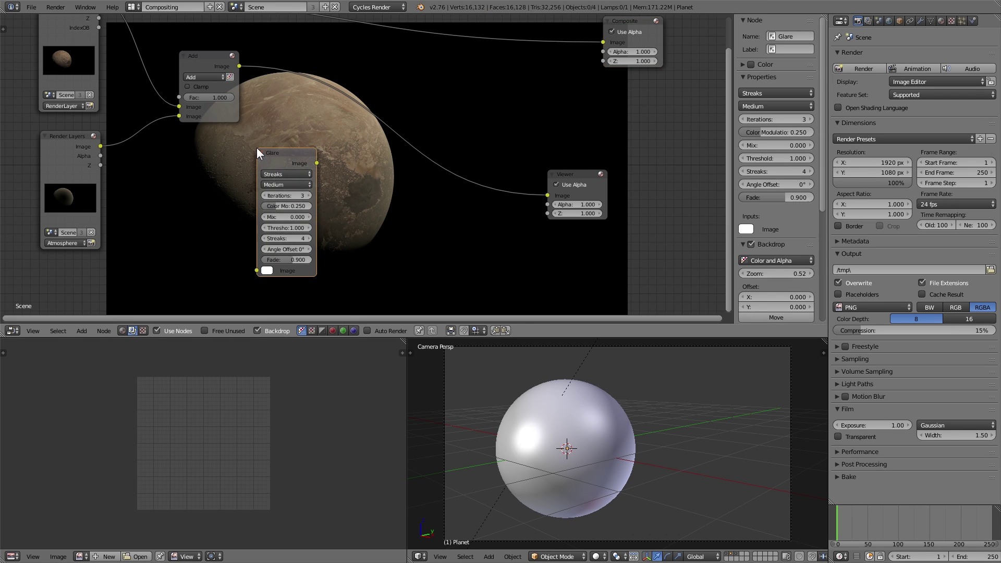
click(298, 174)
click(292, 147)
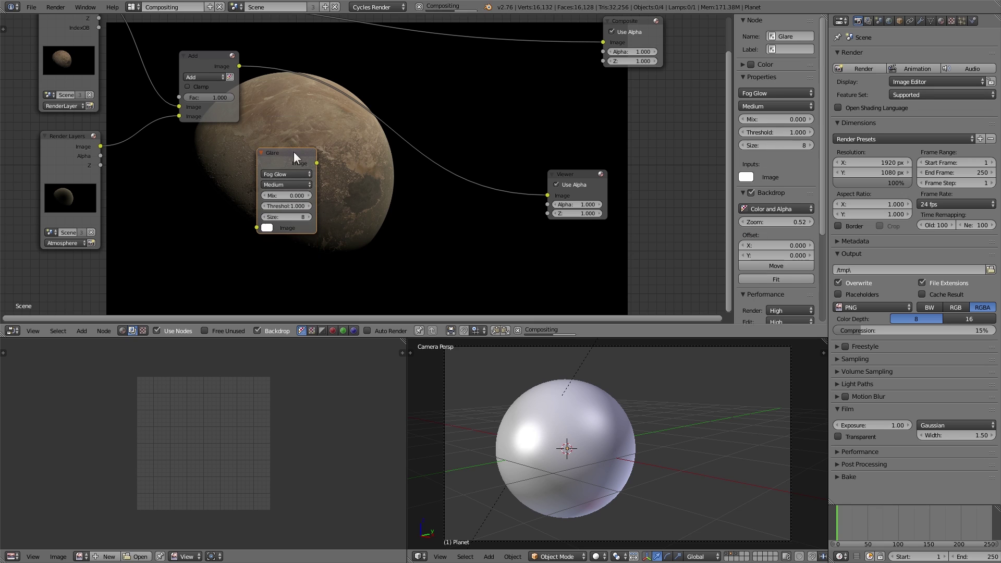
- Set the Glare node's mix to 1, threshold to 0, size to 9 and quality to Low
click(290, 195)
text(1)
key(Return)
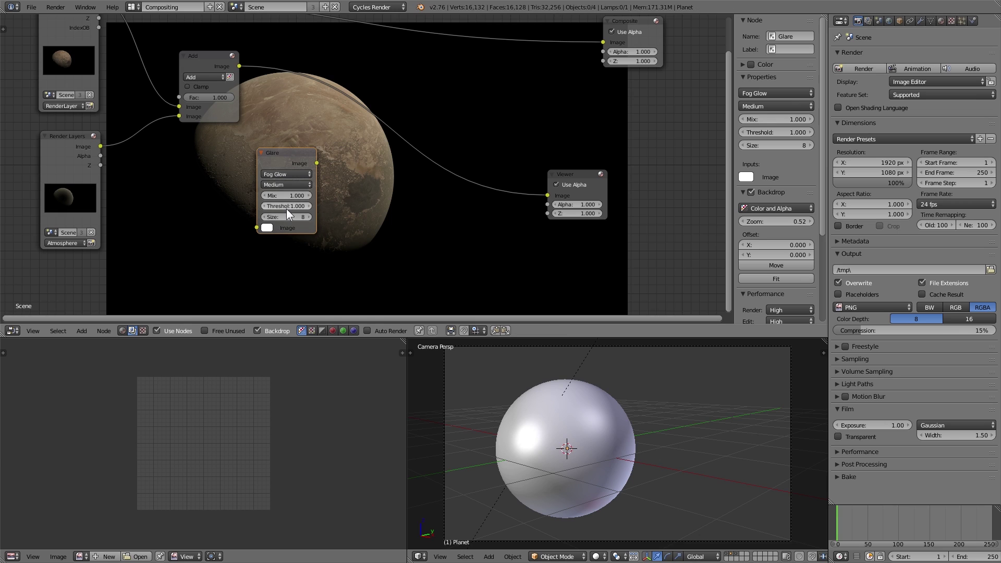
click(286, 206)
text(0)
key(Return)
click(309, 216)
click(299, 183)
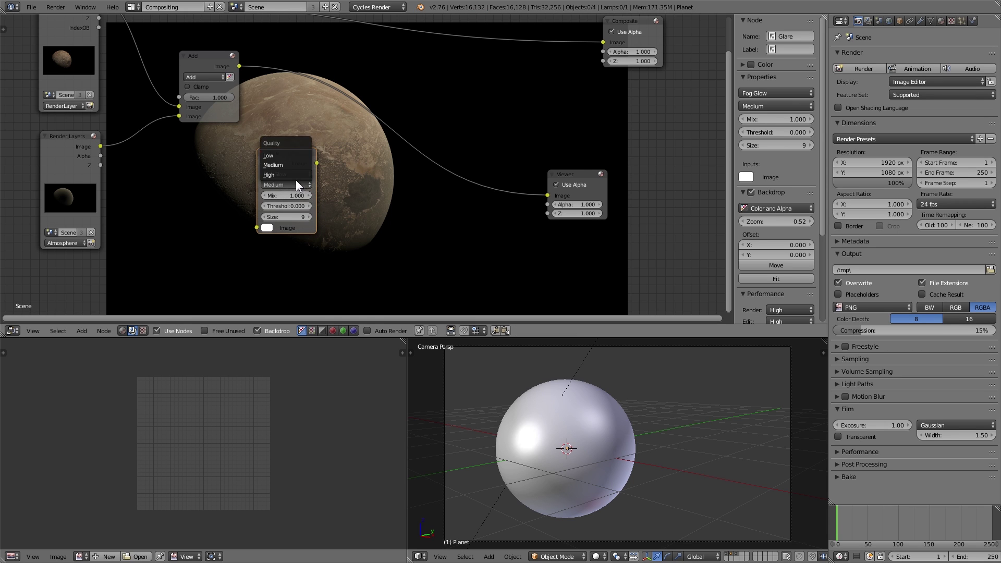
click(287, 155)
- Duplicate the Fog Glow Glare node beside the original and set the copy's quality to Medium
scroll(336, 169, down, 2)
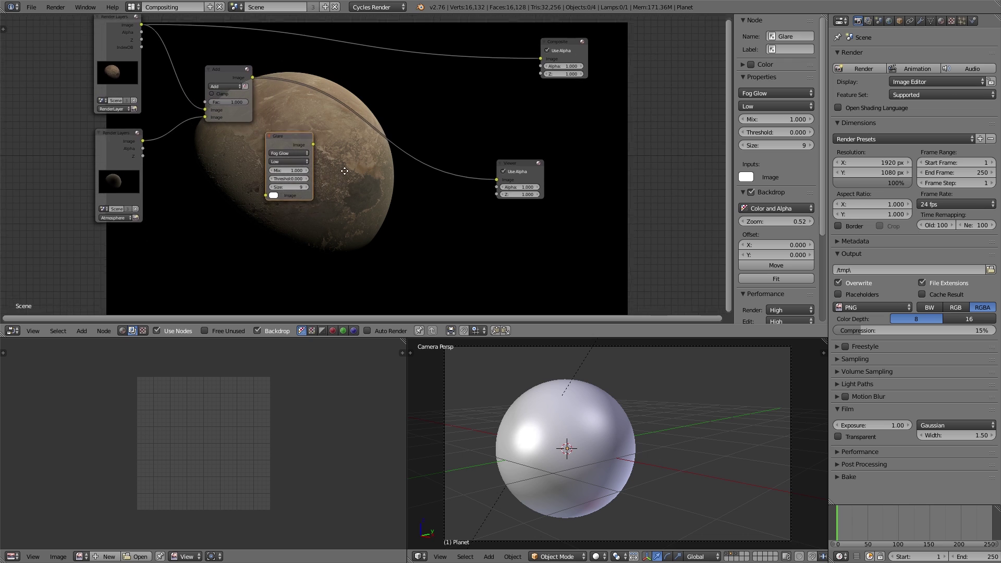
key(g)
click(343, 169)
key(shift+d)
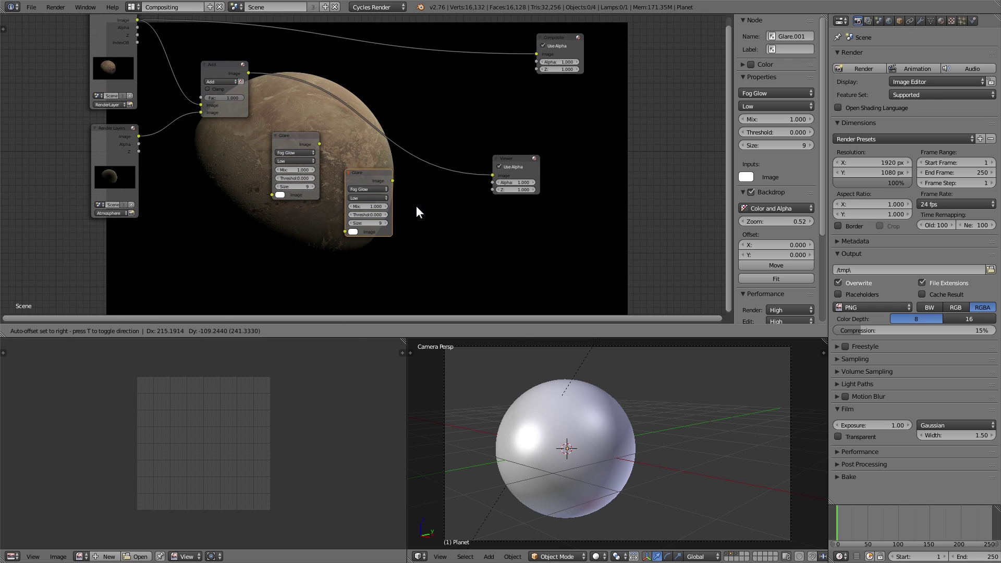
click(372, 193)
scroll(369, 192, up, 2)
click(349, 199)
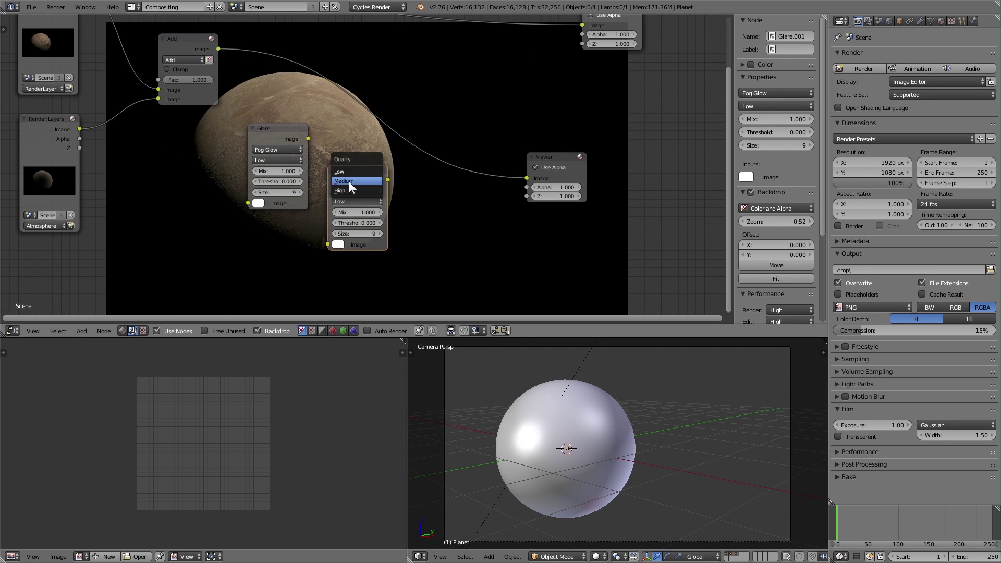
click(349, 181)
- Duplicate the Medium Glare node and set the new copy's quality to High
middle_drag(407, 209, 352, 177)
key(shift+d)
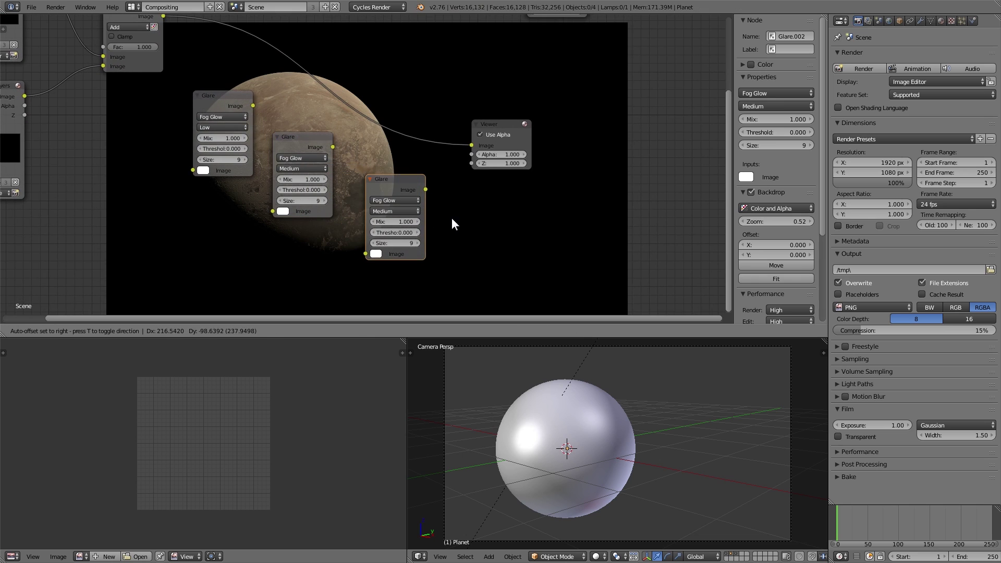
click(442, 221)
click(384, 213)
click(379, 202)
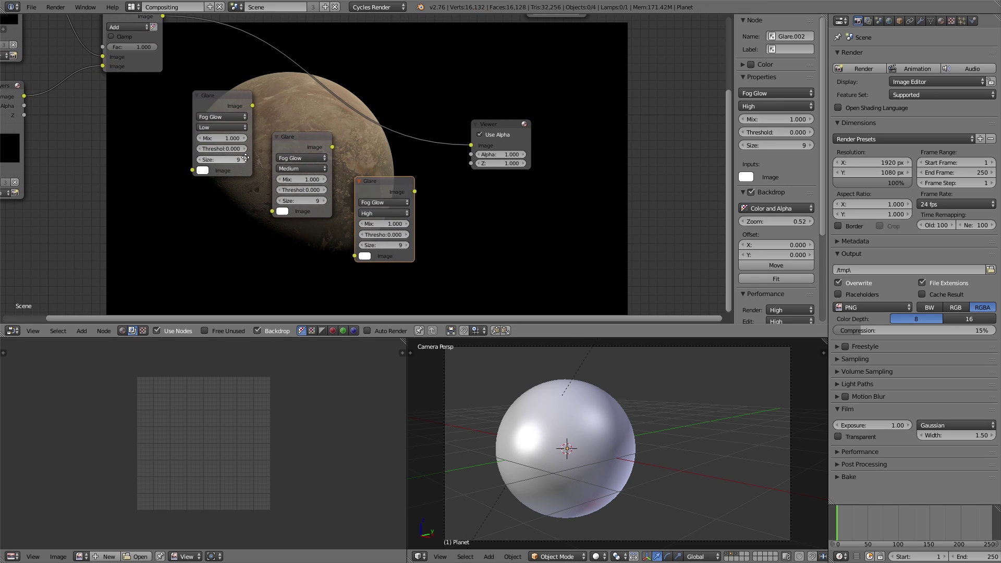
- Feed the Add node's image output into all three Glare nodes and move the Viewer node farther away from them
scroll(277, 183, down, 2)
drag(226, 49, 311, 203)
drag(227, 49, 378, 238)
click(498, 135)
drag(497, 132, 640, 119)
- Preview the Low, Medium and High Glare nodes in turn through the Viewer
ctrl+shift+click(274, 114)
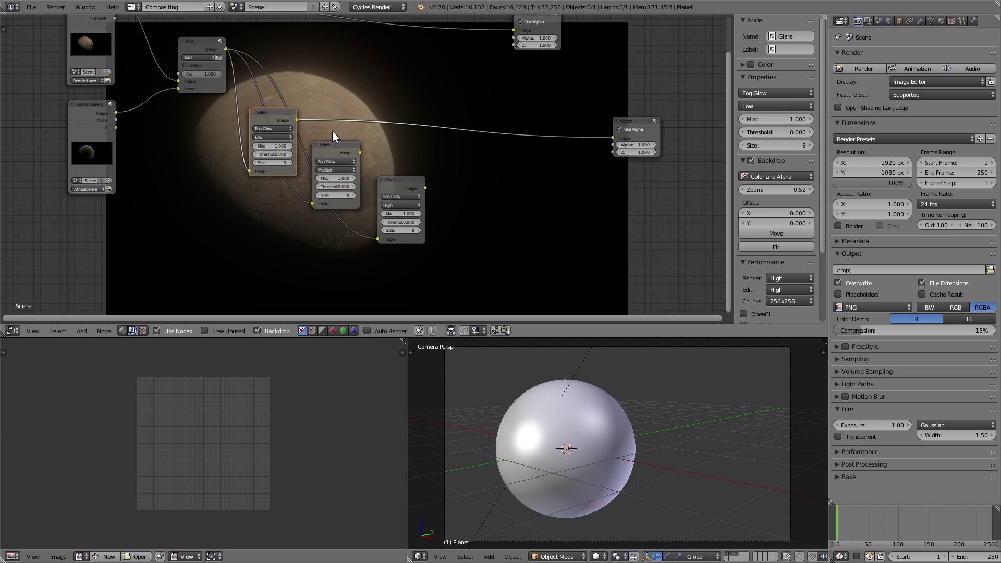
ctrl+shift+click(341, 149)
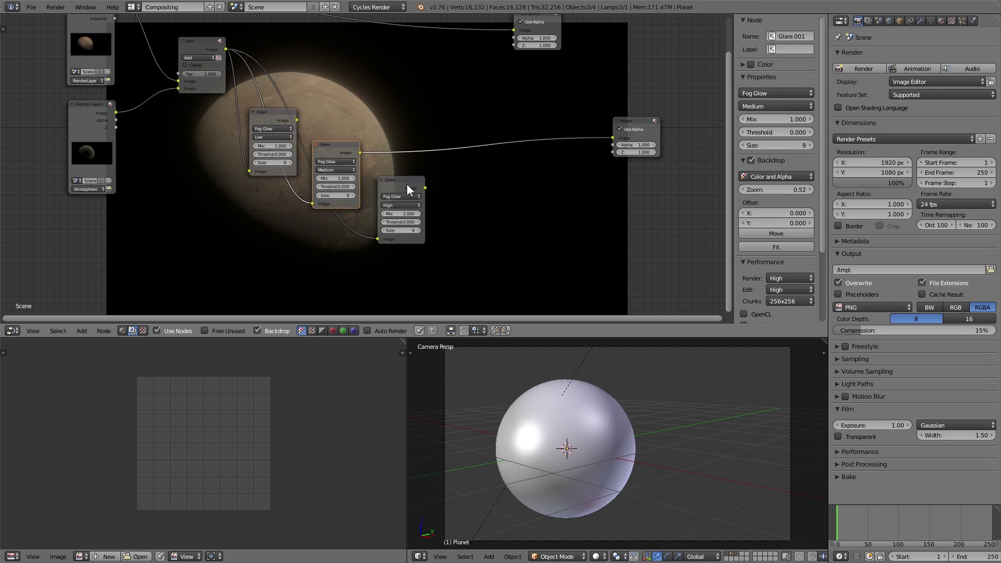
ctrl+shift+click(423, 185)
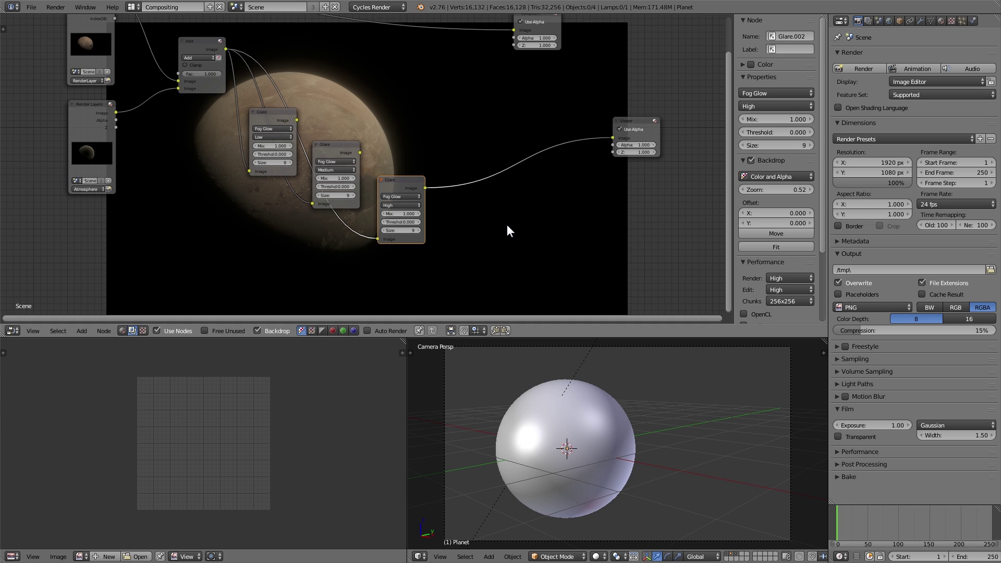
- Spread the Medium and High Glare nodes farther apart to make room between them
middle_drag(405, 170, 362, 180)
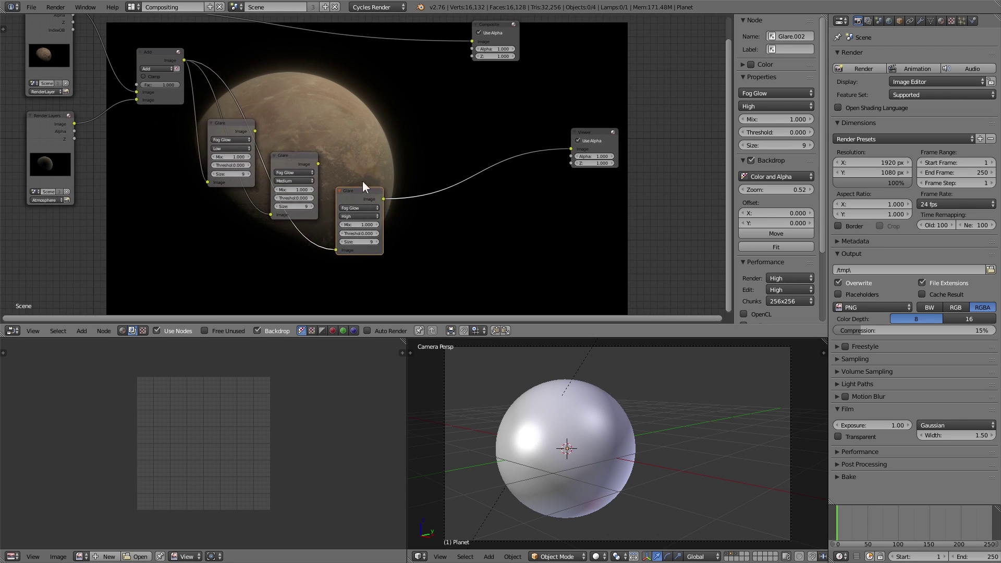
drag(361, 187, 358, 201)
click(358, 202)
drag(306, 163, 330, 173)
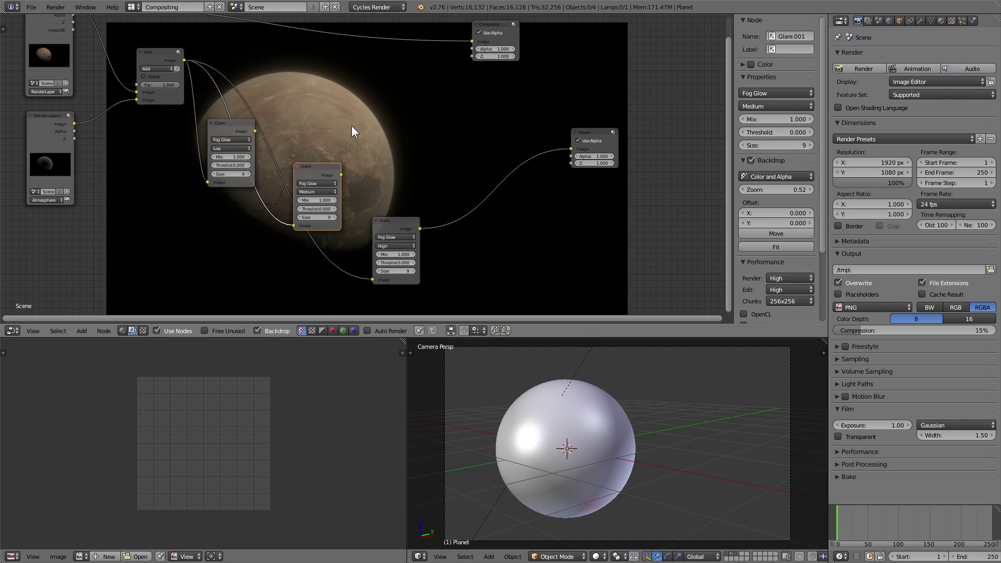
- Add a Blur node and place it above the Medium Glare node
key(shift+a)
mouse_move(351, 127)
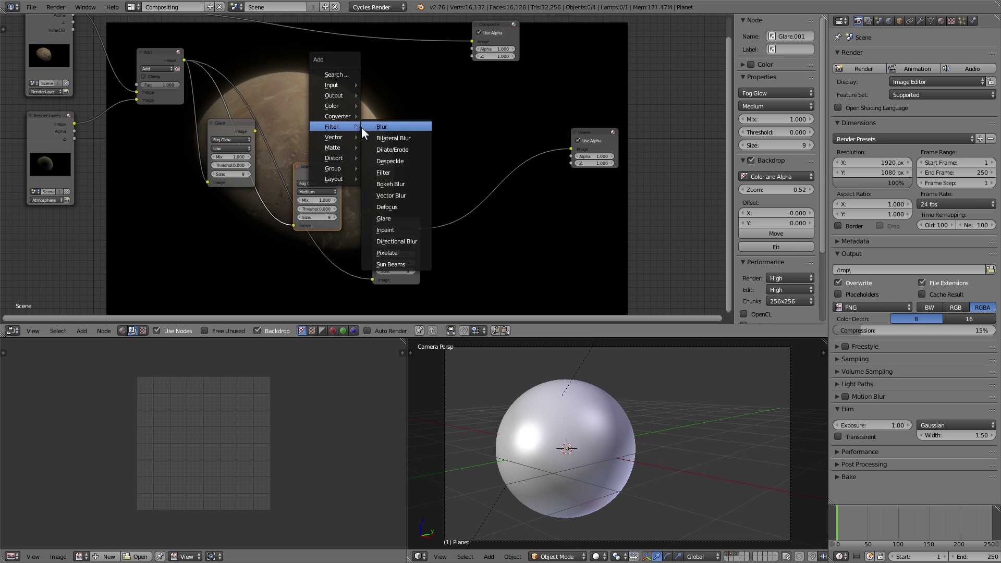
click(381, 127)
click(286, 70)
scroll(307, 91, up, 3)
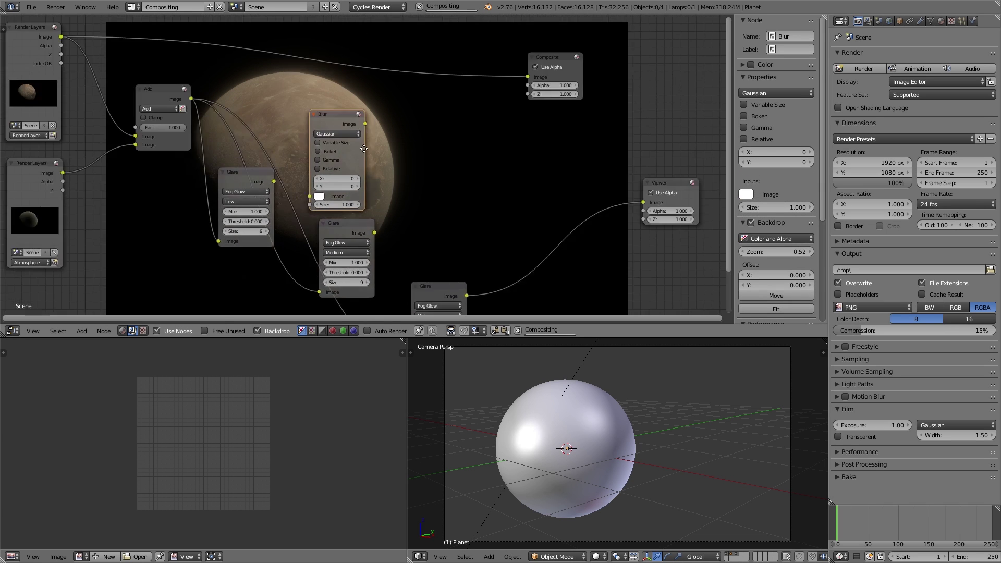
- Set the Blur node to Fast Gaussian, relative, with Y aspect correction and 4% in both X and Y
click(351, 137)
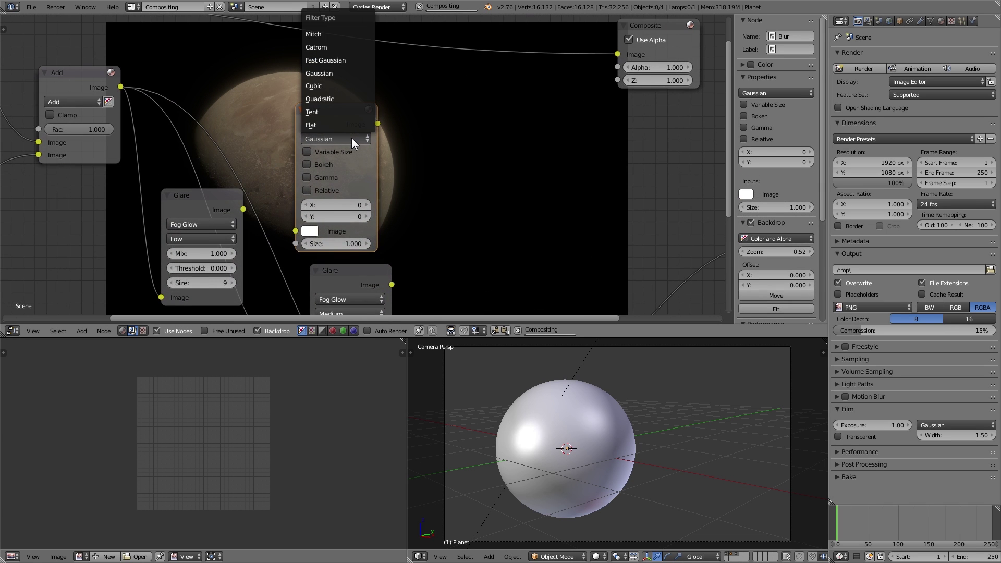
click(333, 60)
click(315, 152)
click(336, 179)
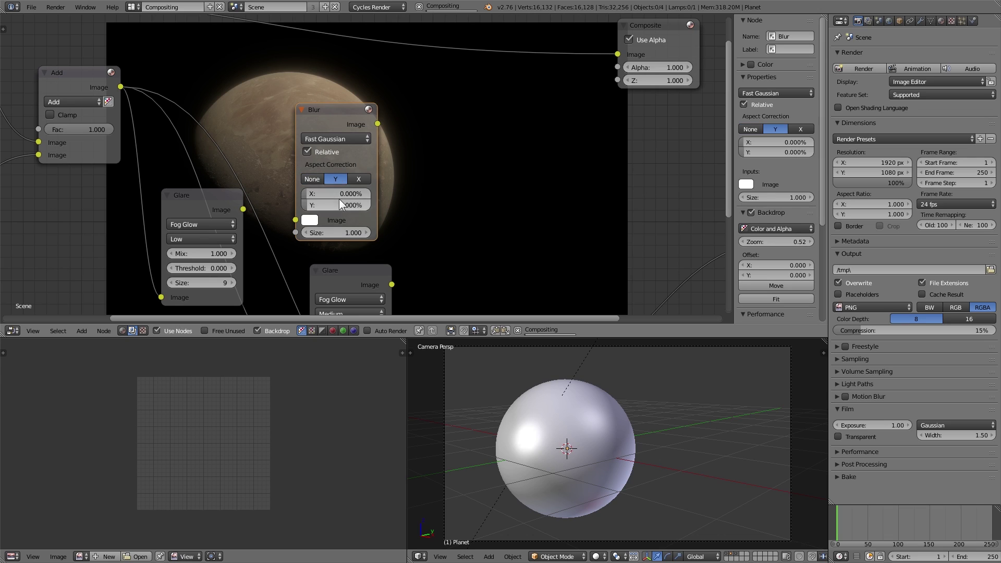
click(341, 193)
text(4)
key(Tab)
text(4)
key(Return)
- Connect the Low Glare node's output to the Blur node's image input and preview the blurred result
drag(245, 209, 297, 220)
ctrl+shift+click(337, 114)
middle_drag(439, 174, 219, 123)
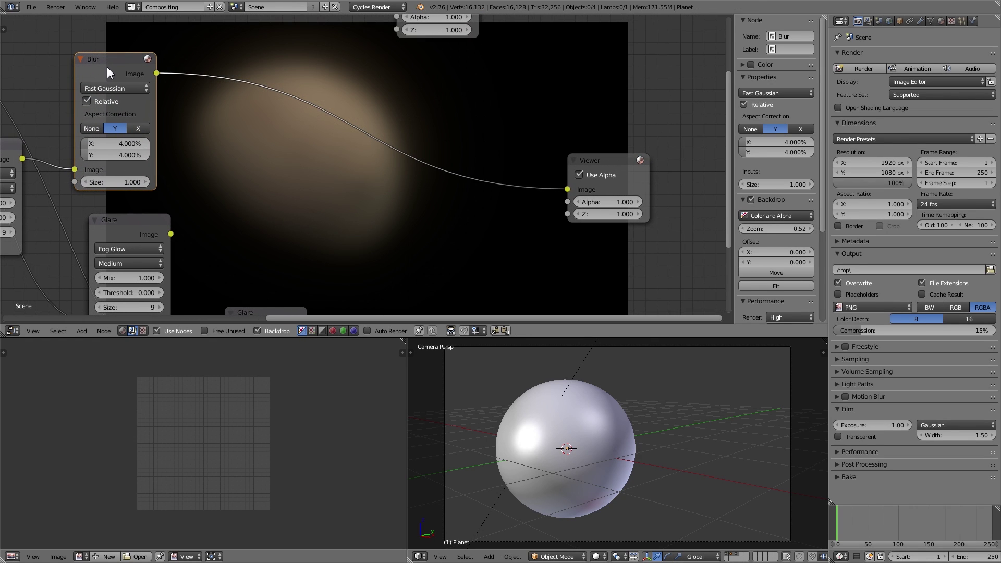
- Duplicate the Blur node beside the Medium Glare node and set the copy's X and Y to 2%
key(shift+d)
click(267, 163)
click(281, 236)
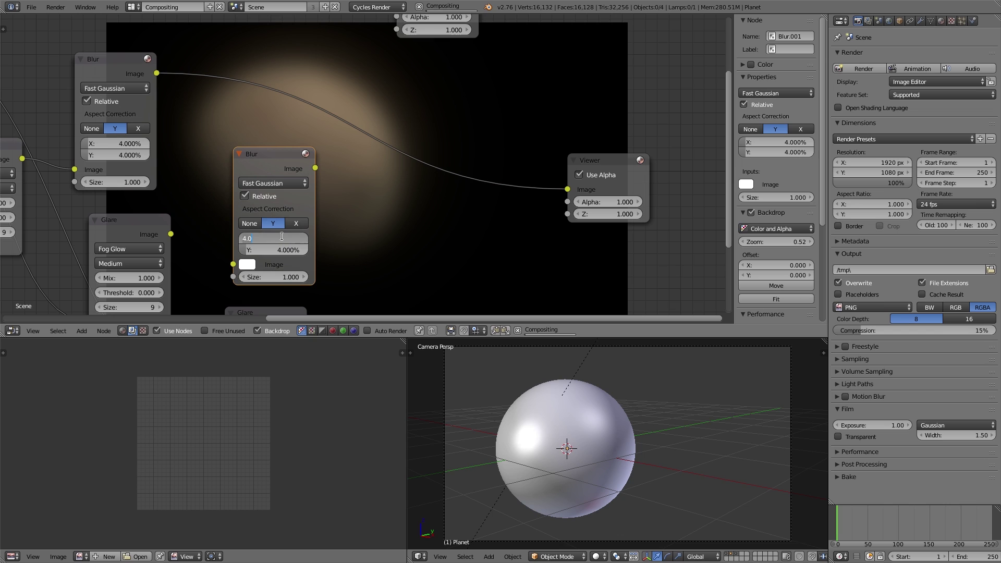
text(2)
key(Tab)
text(2)
key(Return)
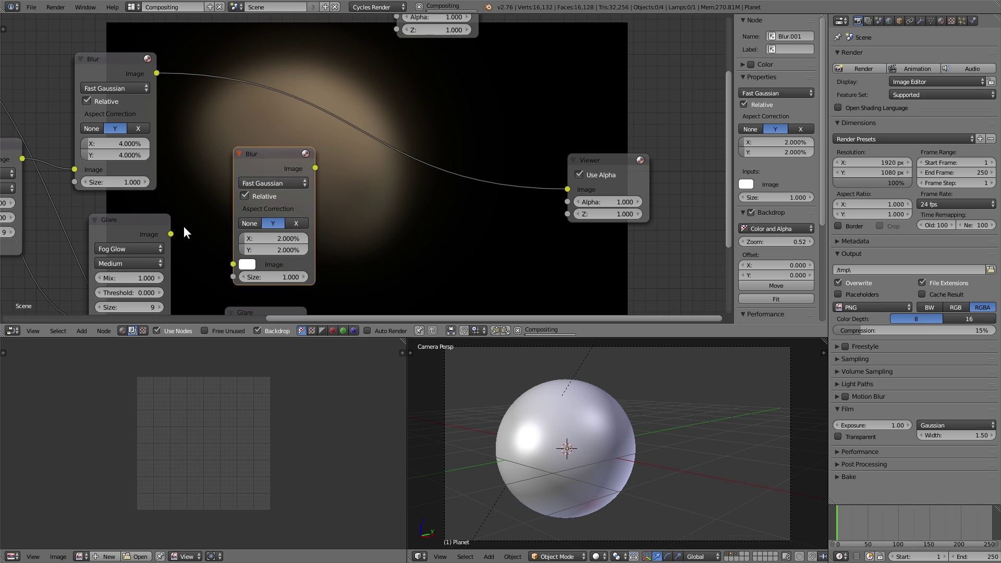
- Connect the Medium Glare node's output to the 2% Blur node and preview the blurred result
drag(171, 234, 233, 263)
ctrl+shift+click(263, 158)
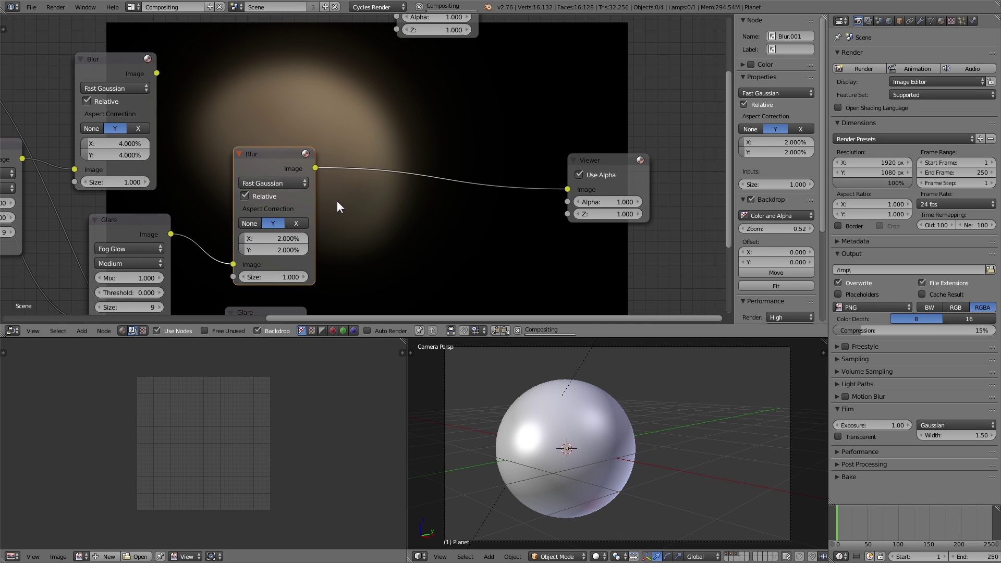
scroll(344, 213, down, 2)
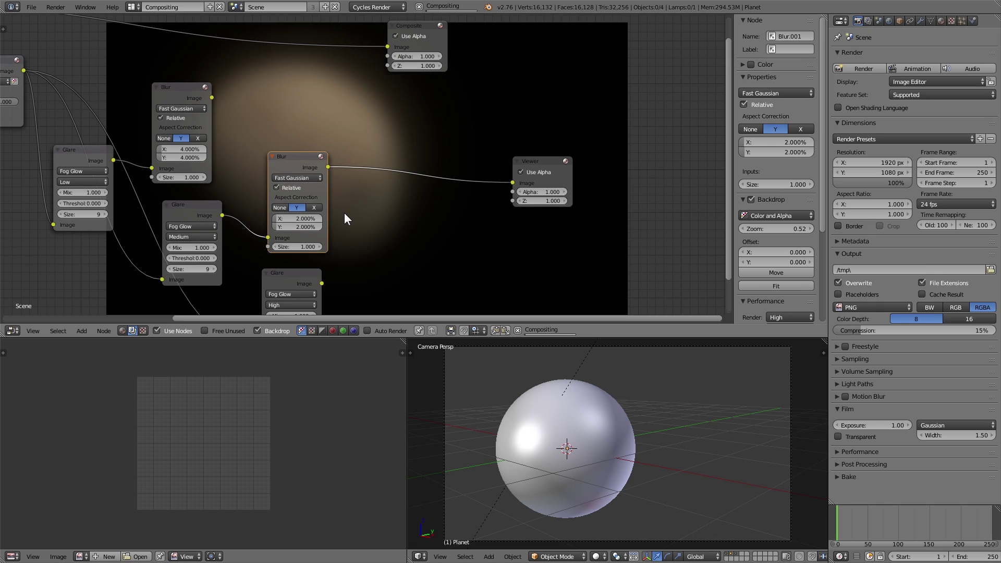
middle_drag(344, 214, 273, 245)
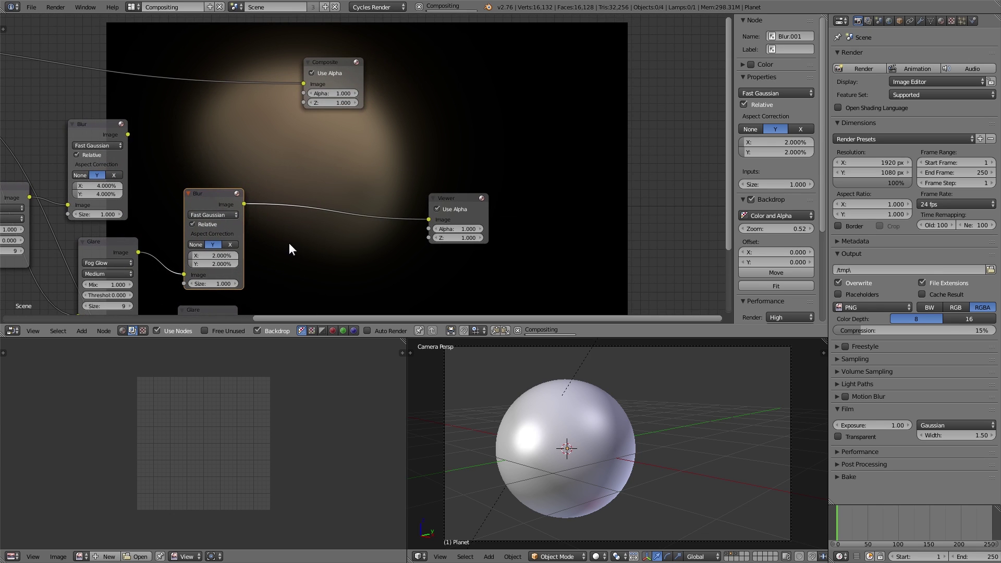
- Move the Composite node farther from the Blur nodes, above the Viewer node
drag(334, 63, 478, 51)
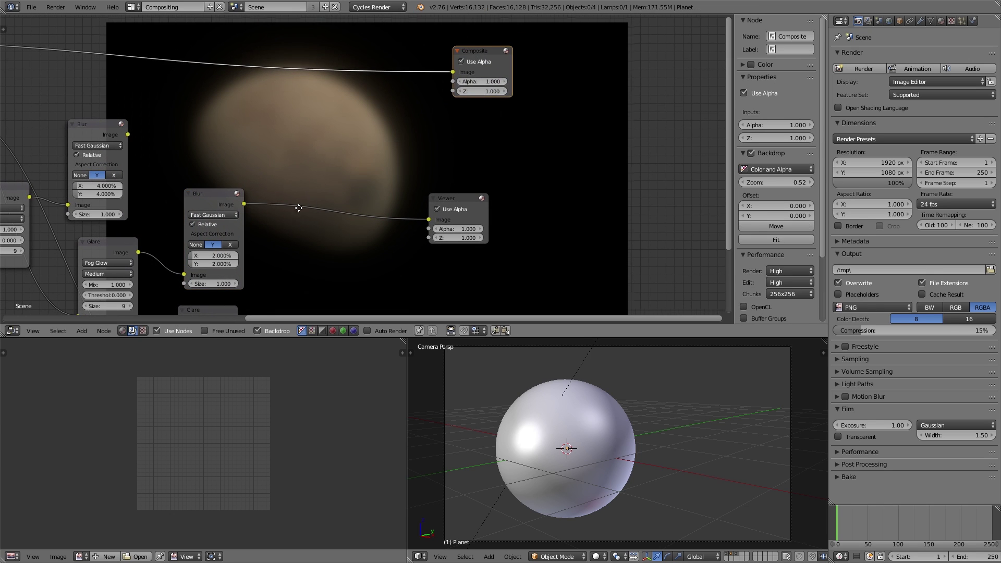
middle_drag(298, 208, 384, 151)
shift+scroll(365, 177, down, 2)
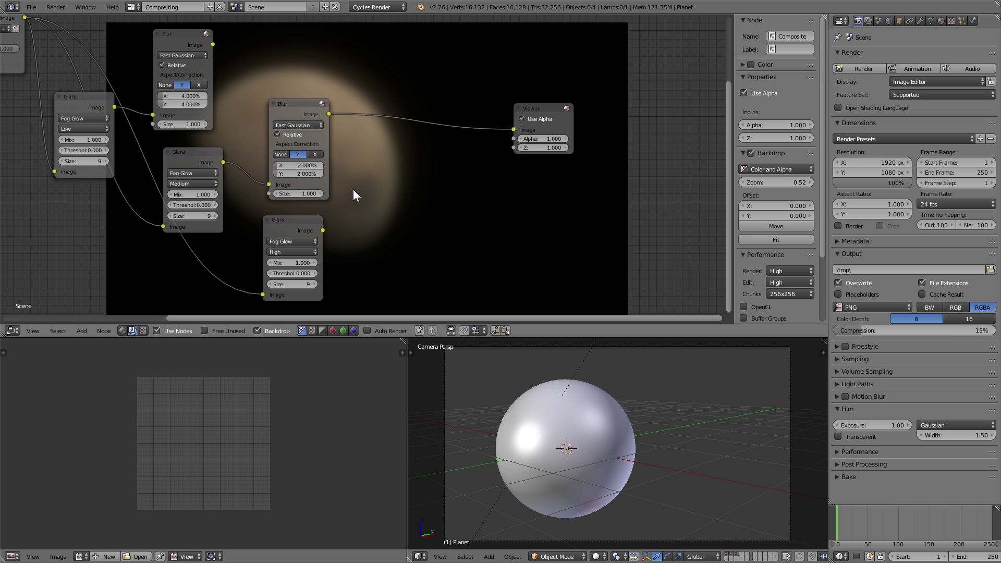
key(ctrl+z)
- Duplicate the Add node past the Blur nodes, with the original Add output in its first input and the 4% Blur in its second
click(43, 117)
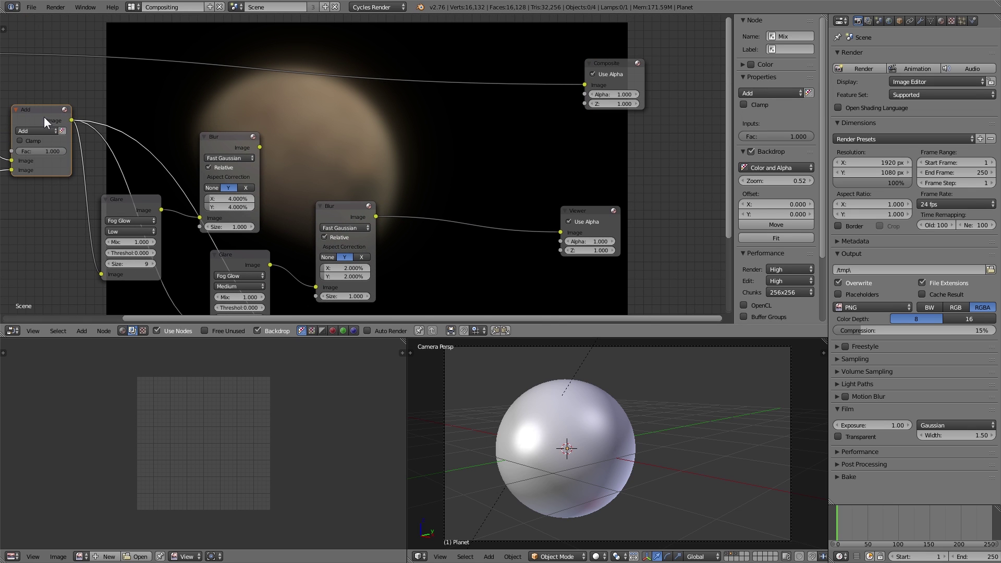
key(shift+d)
click(332, 130)
scroll(250, 140, down, 1)
scroll(249, 139, down, 1)
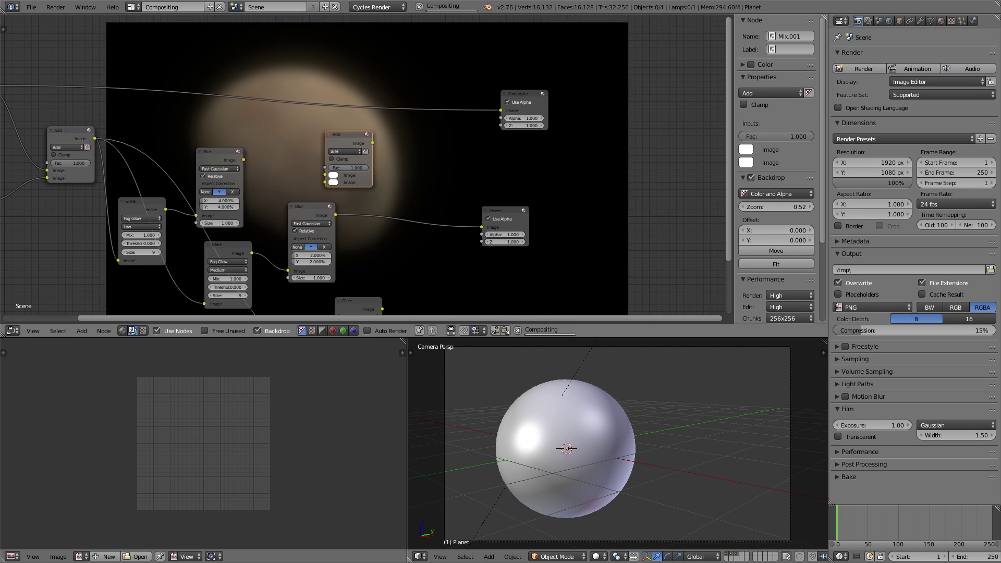
drag(92, 139, 321, 176)
drag(240, 161, 321, 183)
- Duplicate the second Add node and connect that node's output to the copy's first input and the 2% Blur to its second
key(shift+d)
click(415, 162)
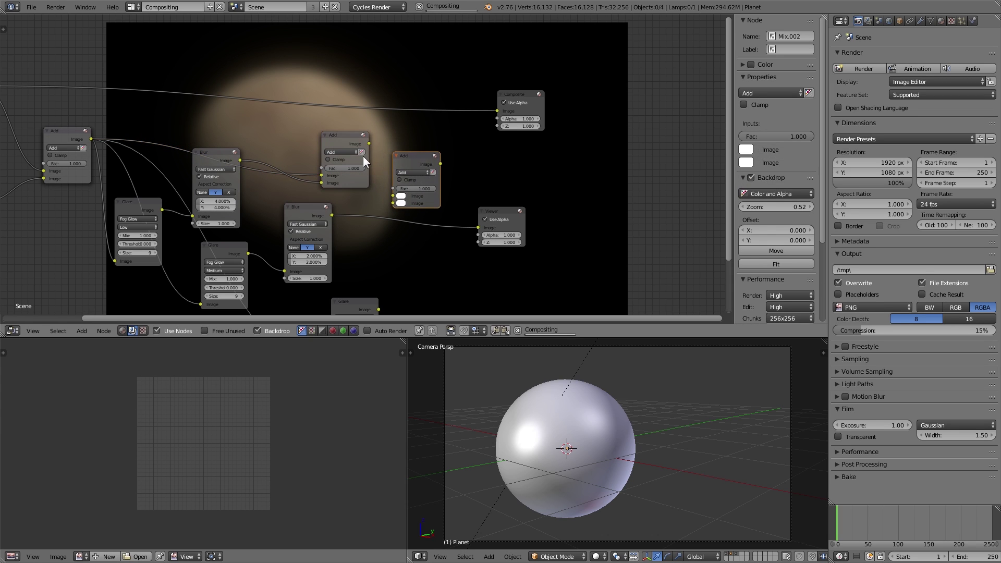
drag(369, 144, 392, 196)
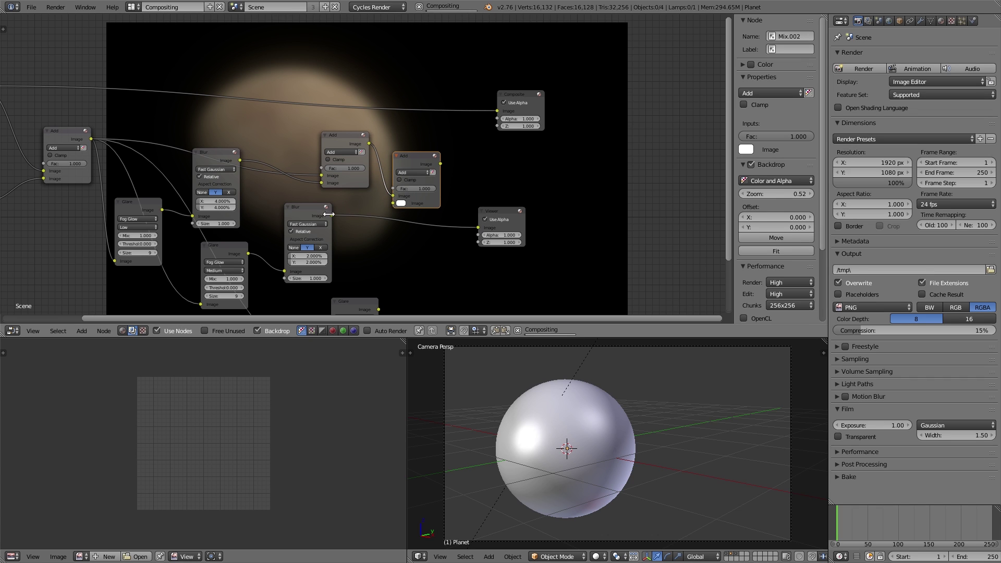
middle_drag(401, 220, 285, 176)
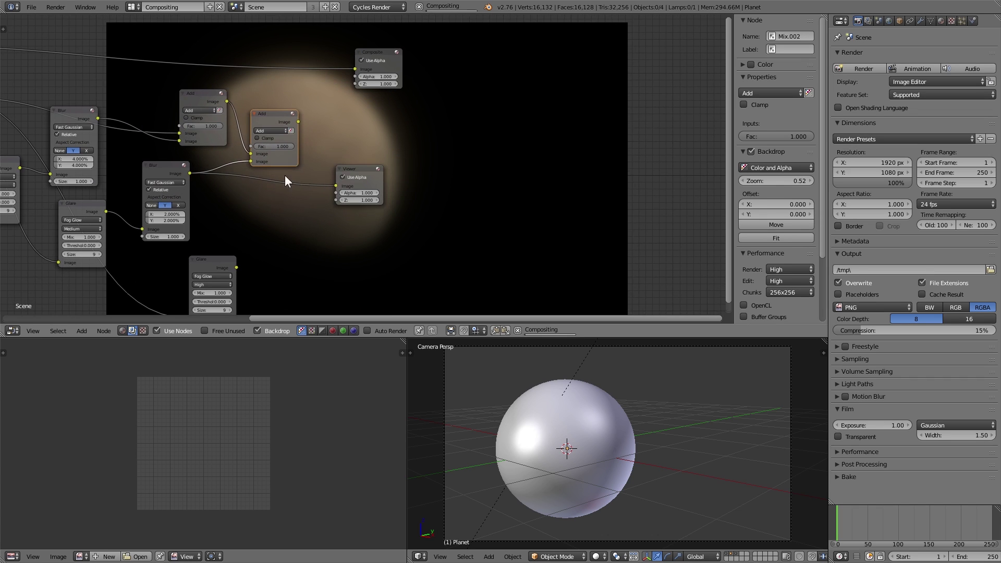
- Move the Viewer away, duplicate the third Add node, feed it that node's output and the High Glare output, and preview the result
click(362, 170)
drag(361, 170, 539, 185)
click(274, 118)
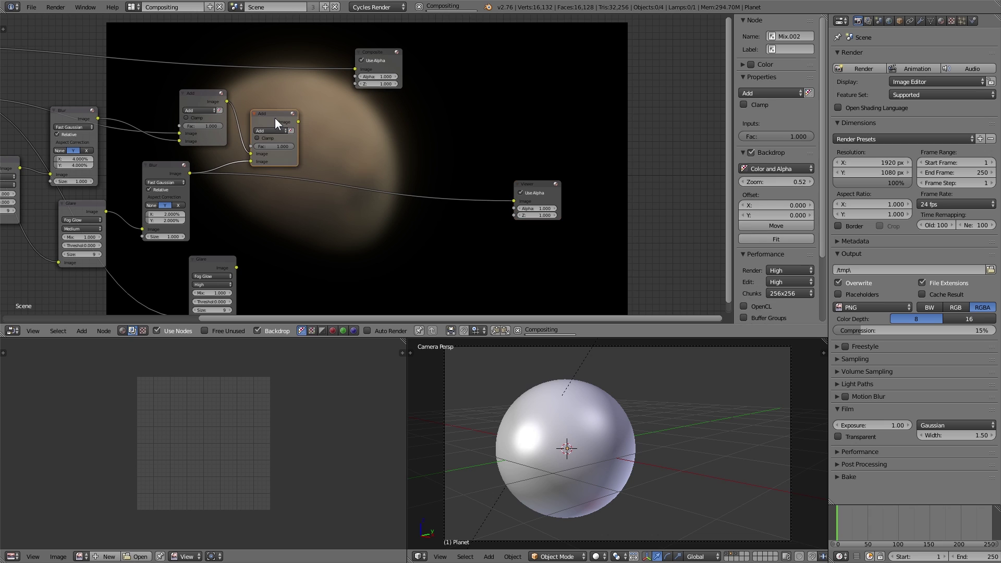
key(shift+d)
click(356, 130)
drag(299, 122, 331, 165)
drag(238, 267, 334, 173)
key(ctrl+s)
click(352, 172)
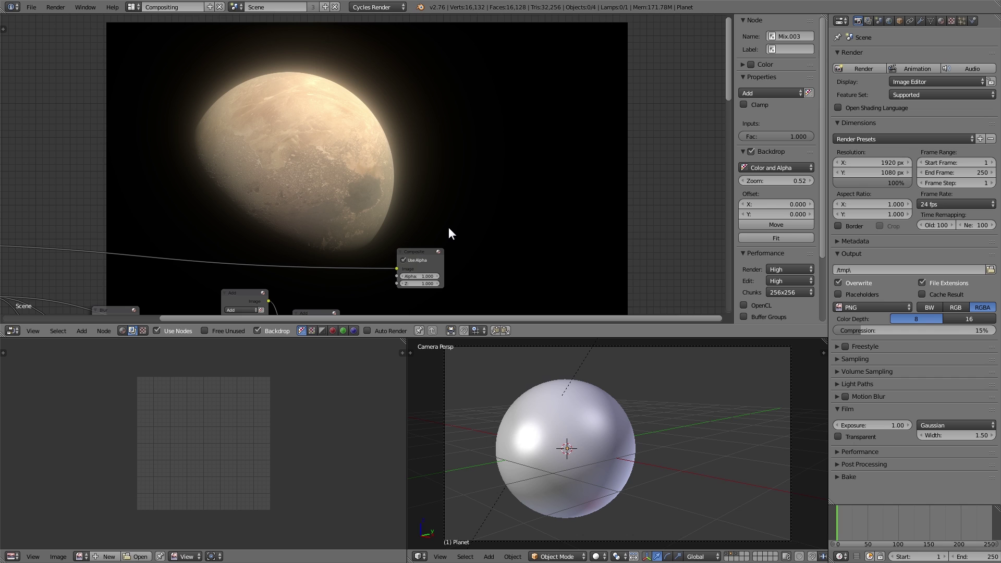
- Add an ID Mask node and connect the RenderLayer node's IndexOB output to its ID value input
key(Home)
key(shift+a)
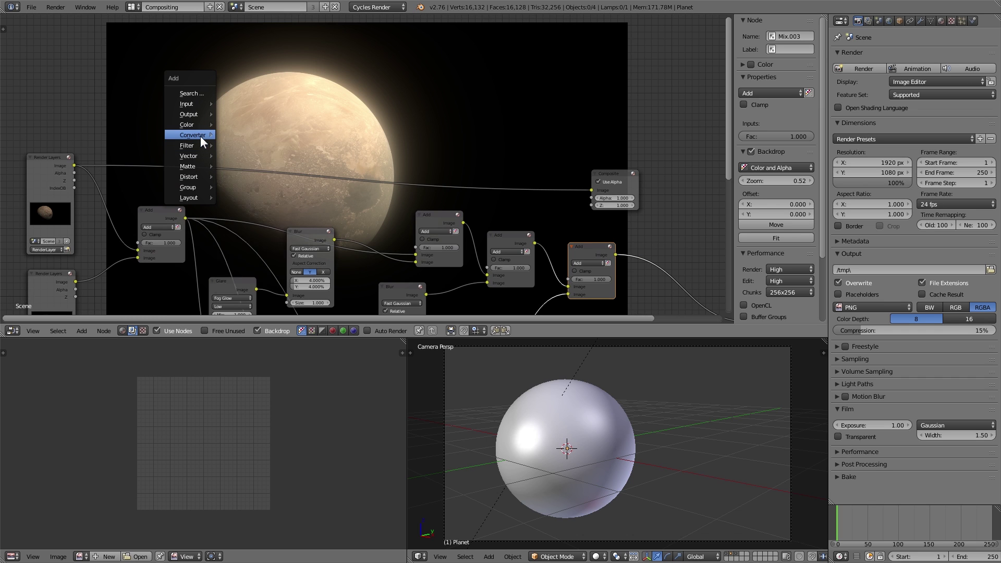
mouse_move(200, 137)
click(258, 180)
click(225, 86)
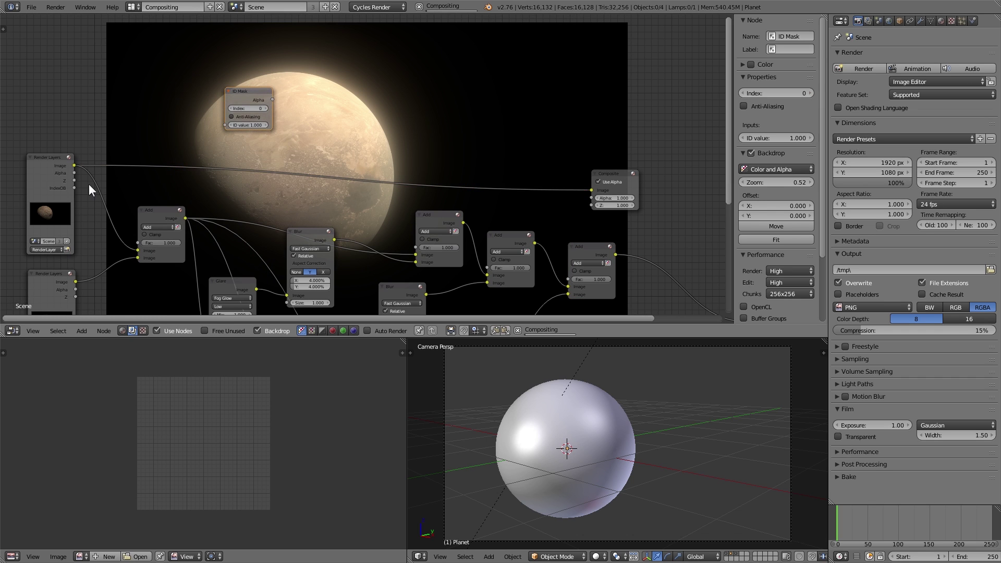
drag(74, 187, 226, 125)
- Set the ID Mask index to 1, move the node closer to the Render Layers node, and preview the mask
click(248, 108)
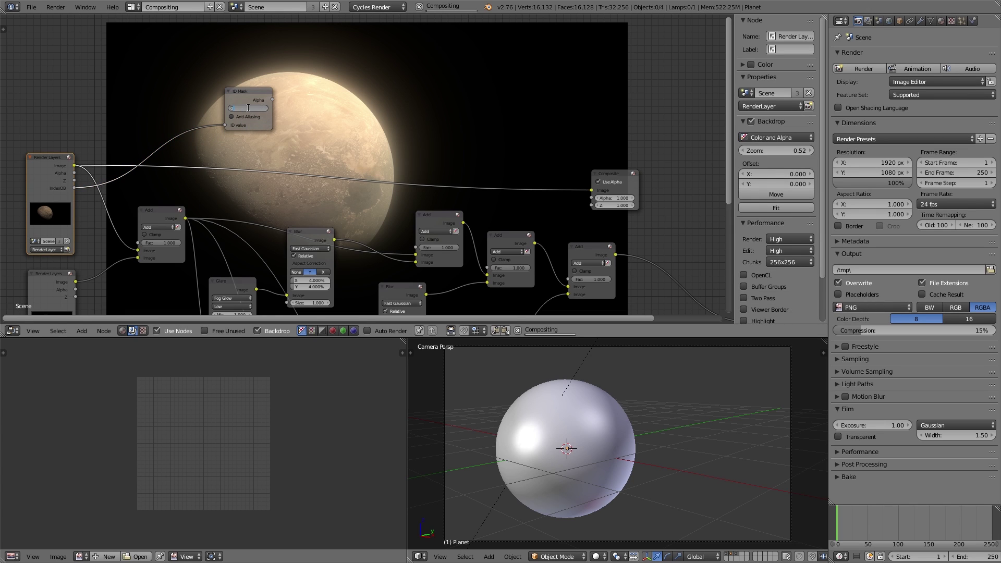
text(1)
key(Return)
drag(254, 98, 234, 111)
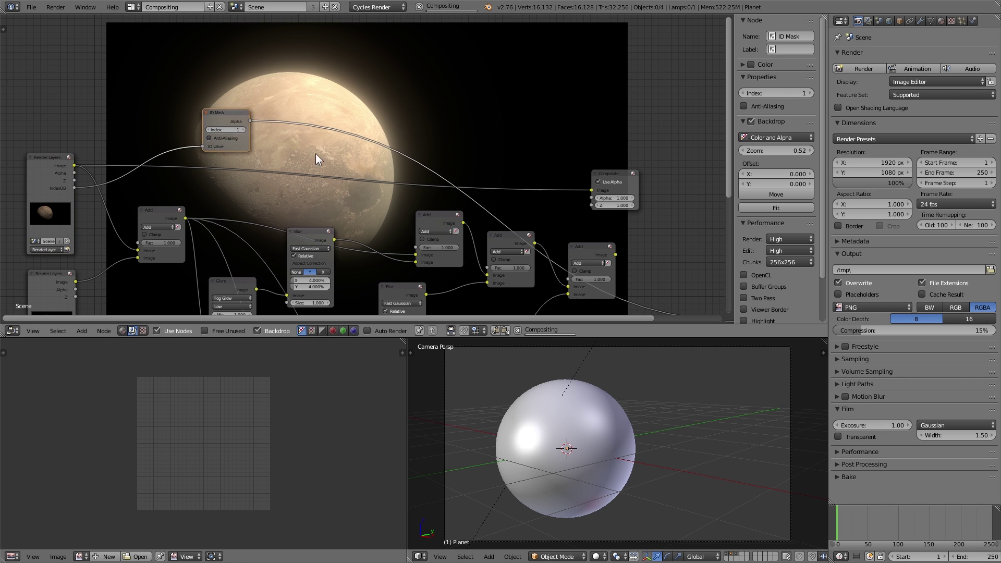
- Insert a Dilate/Erode node on the link between the ID Mask and the Viewer
middle_drag(315, 154, 286, 173)
scroll(255, 132, up, 1)
scroll(299, 166, up, 4)
key(shift+a)
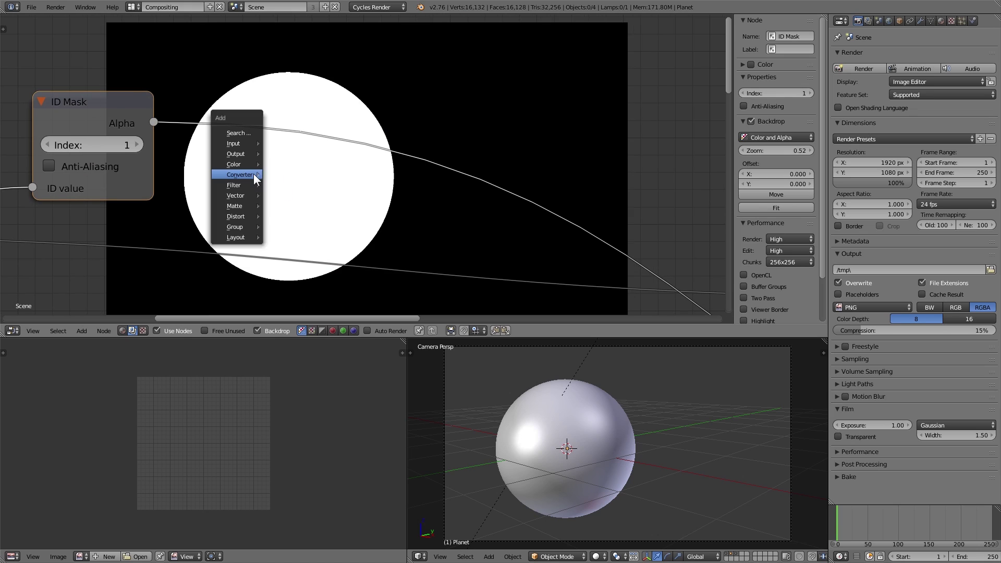
mouse_move(254, 173)
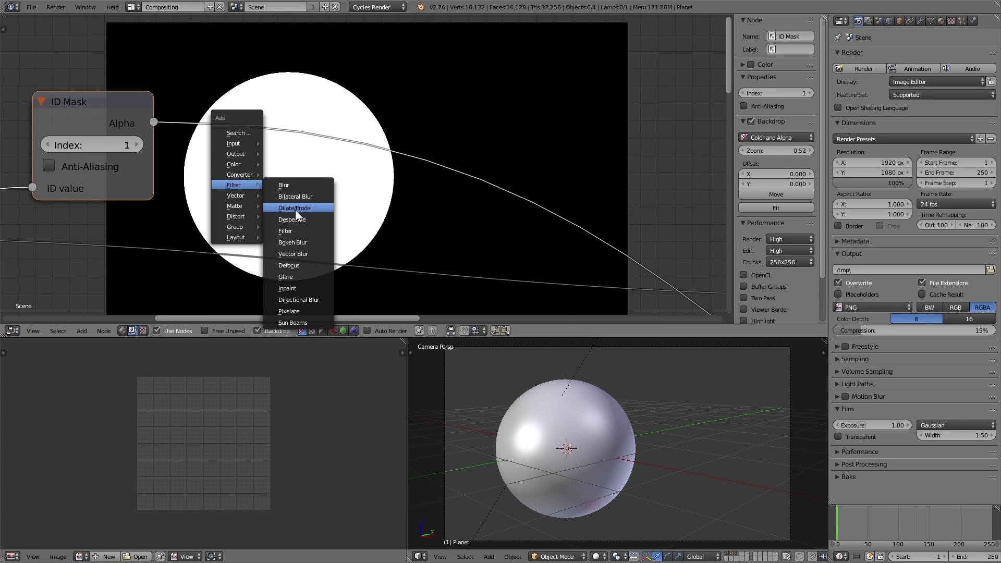
click(295, 209)
click(219, 108)
- Set the Dilate/Erode node to Feather mode with a distance of -4
click(285, 142)
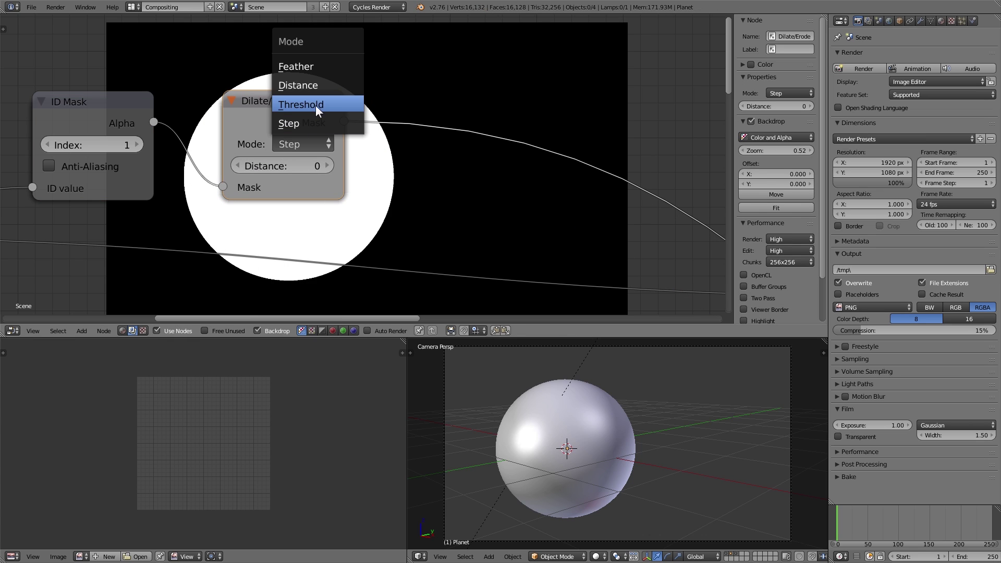
click(309, 68)
click(284, 166)
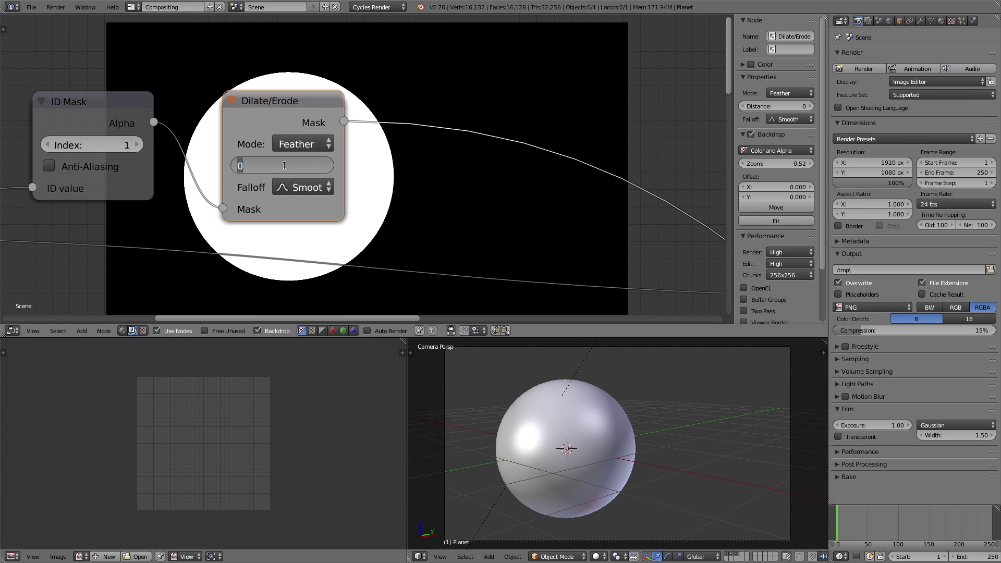
text(-4)
key(Return)
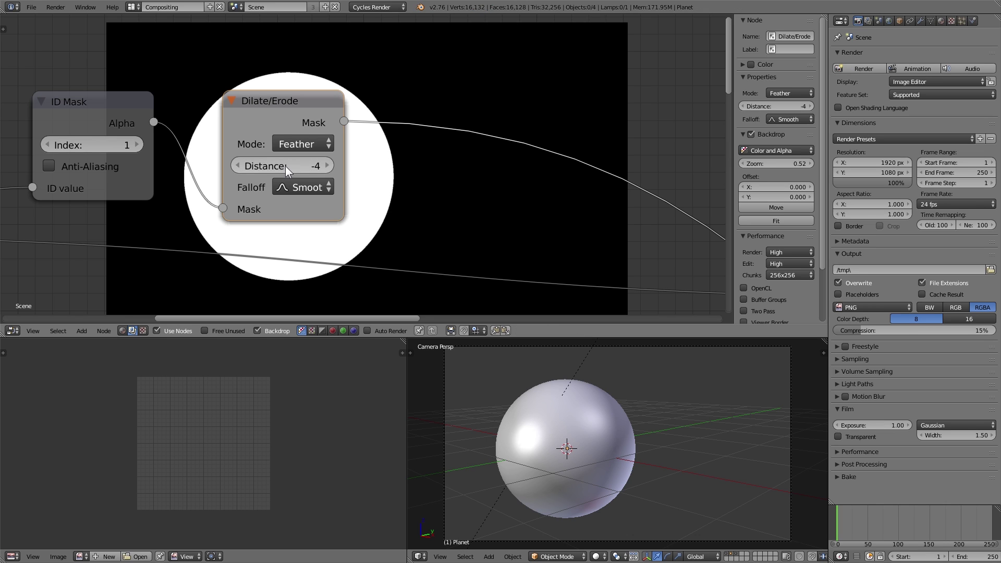
- Insert an Invert node on the link between Dilate/Erode and the Viewer
middle_drag(449, 197, 292, 200)
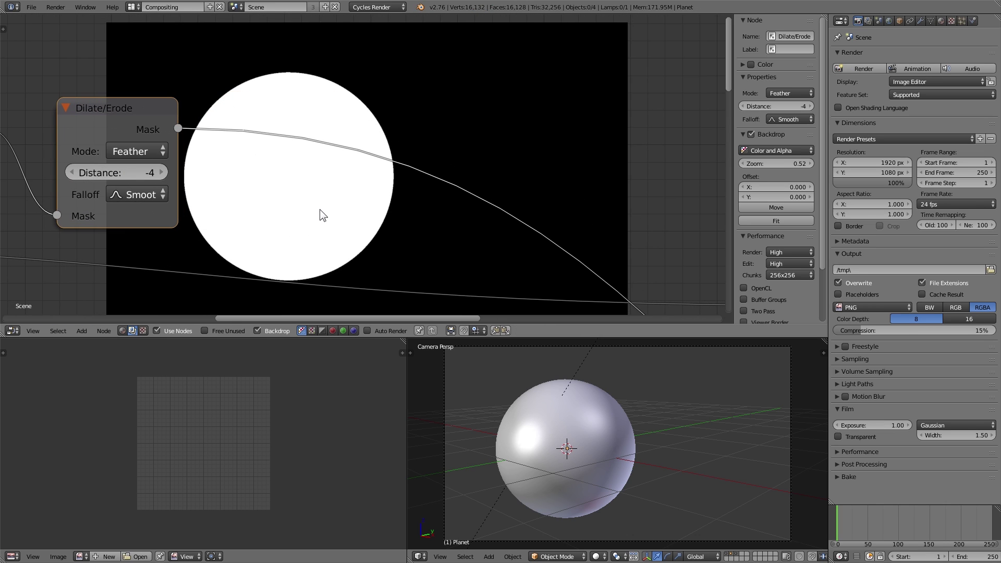
key(shift+a)
mouse_move(295, 202)
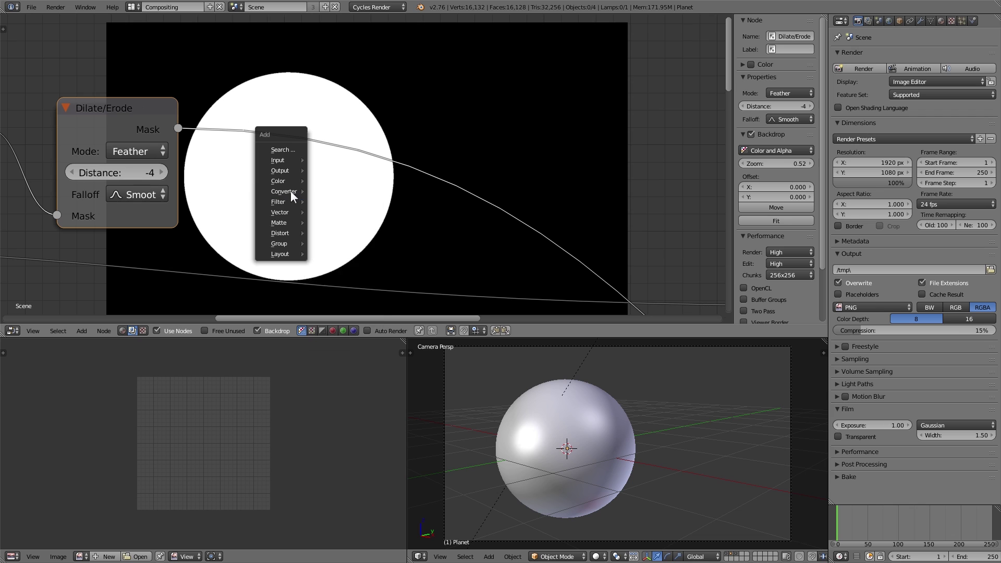
mouse_move(303, 179)
click(341, 205)
click(229, 100)
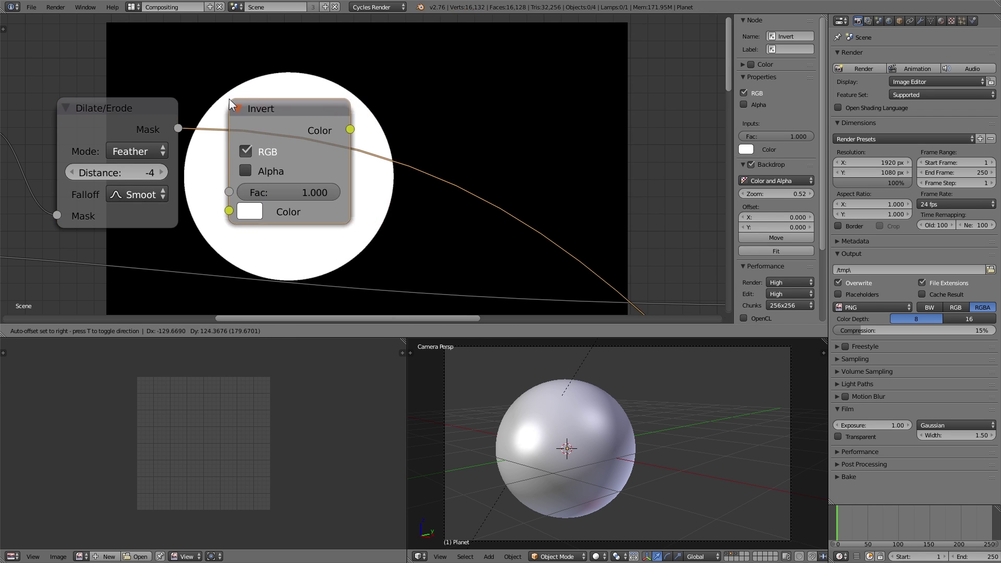
- Connect the Invert output to the Fac inputs of the last two Add nodes and preview the final Add node
middle_drag(477, 199, 436, 167)
scroll(320, 188, down, 4)
scroll(405, 148, up, 2)
drag(121, 41, 111, 31)
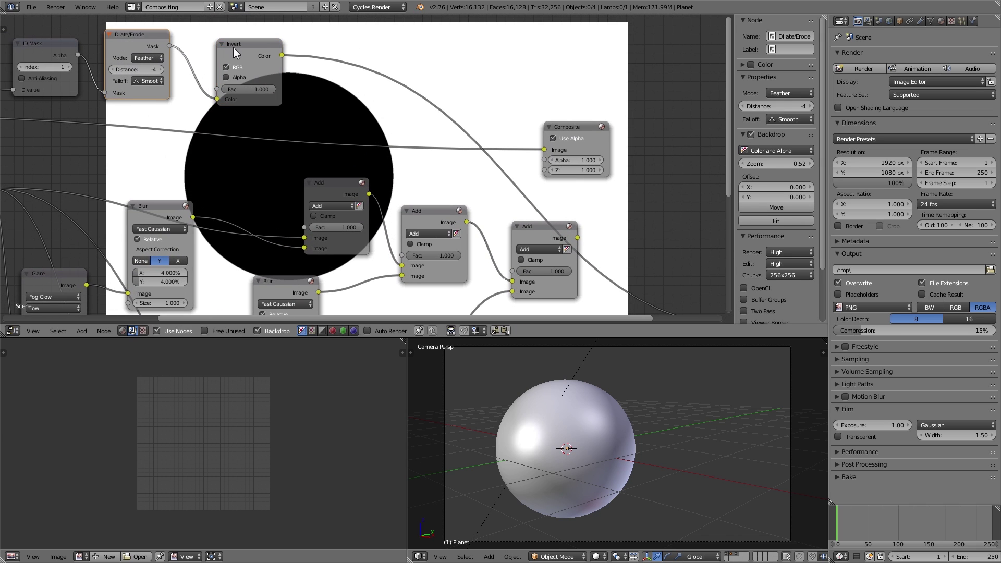
drag(233, 47, 406, 256)
drag(252, 72, 512, 270)
ctrl+shift+click(549, 230)
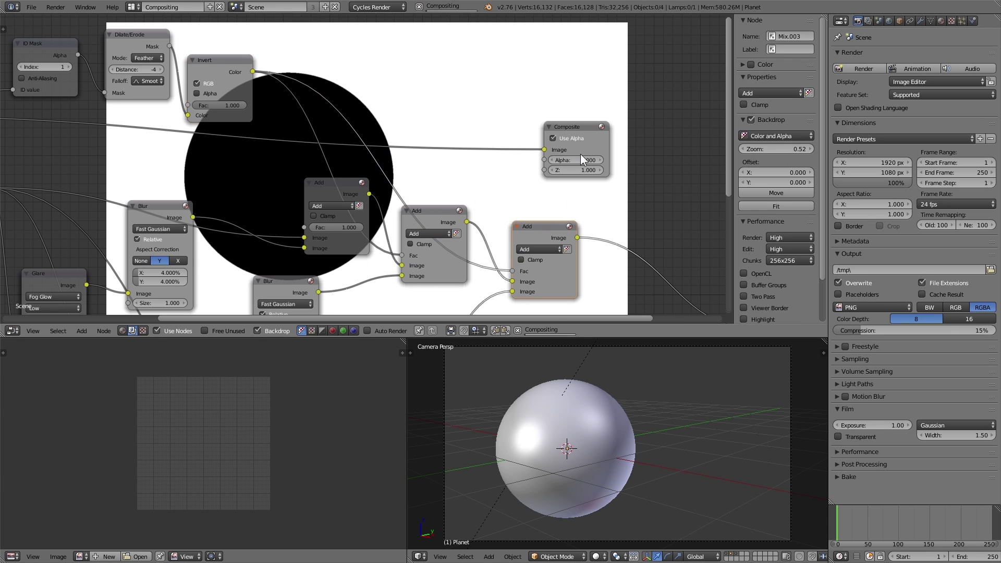
- Move the Composite node farther away and set the Fac of the Add node fed by the 4% Blur to 0.5
drag(573, 124, 676, 140)
middle_drag(592, 182, 413, 206)
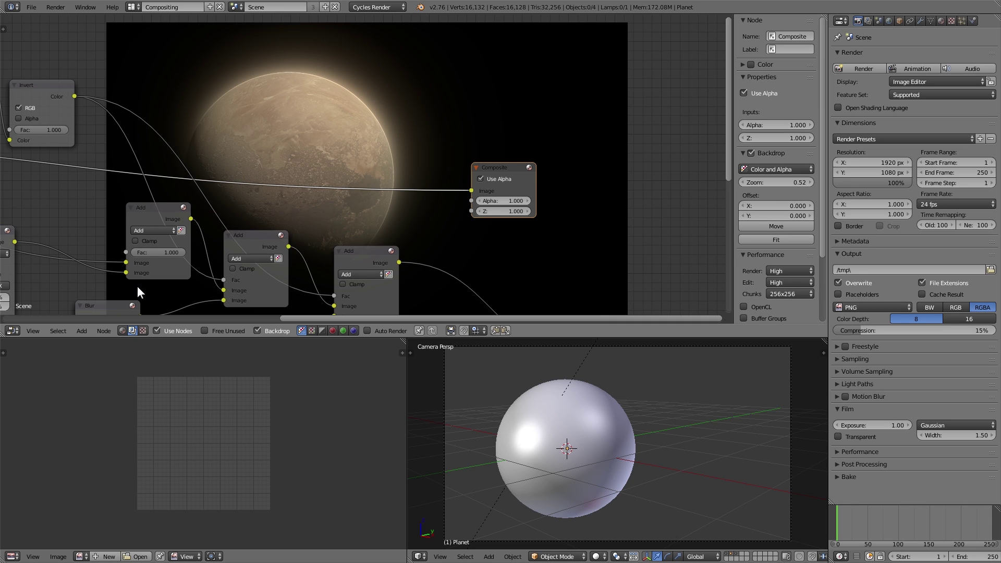
click(152, 250)
text(0.5)
key(Return)
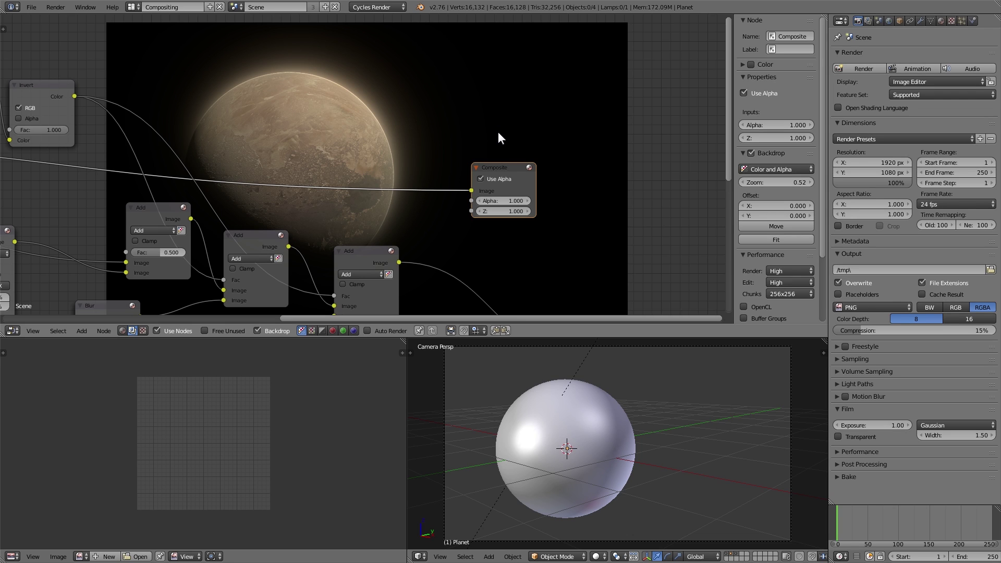
- Duplicate the 2% Blur node and place the copy past the High Glare node, below the Viewer
middle_drag(357, 244, 324, 166)
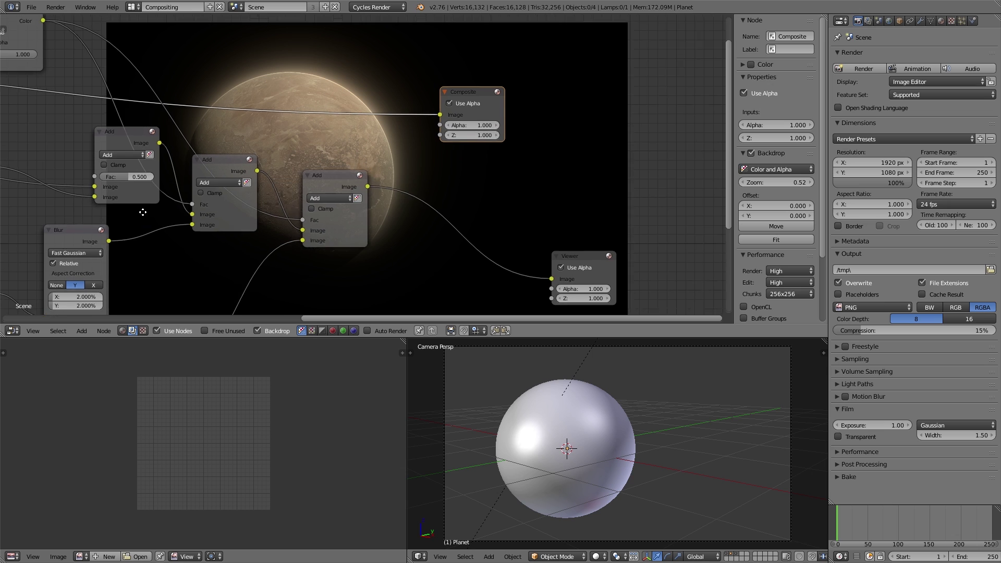
middle_drag(141, 209, 259, 252)
scroll(258, 252, down, 2)
middle_drag(374, 209, 352, 183)
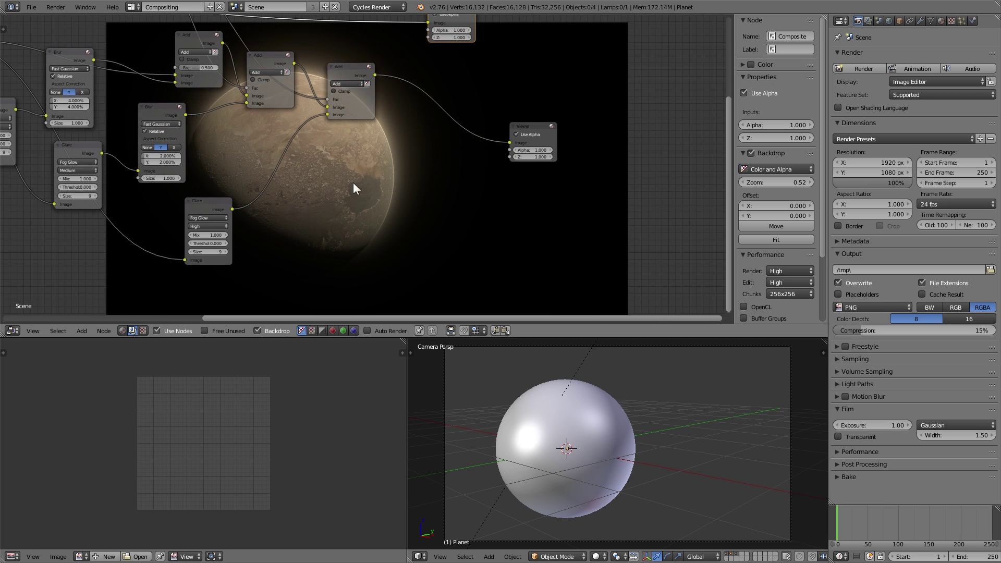
click(158, 115)
key(shift+d)
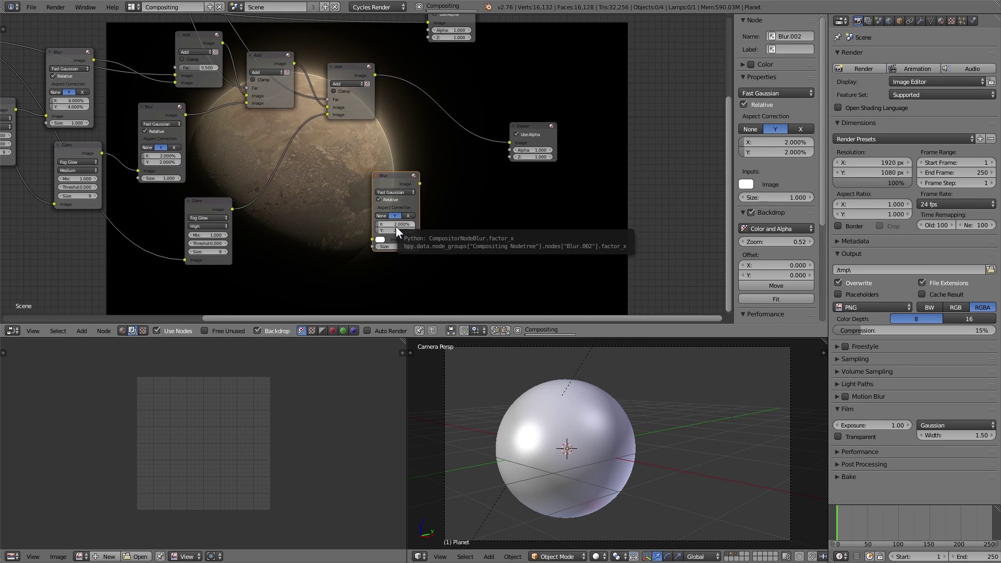
click(396, 225)
key(Return)
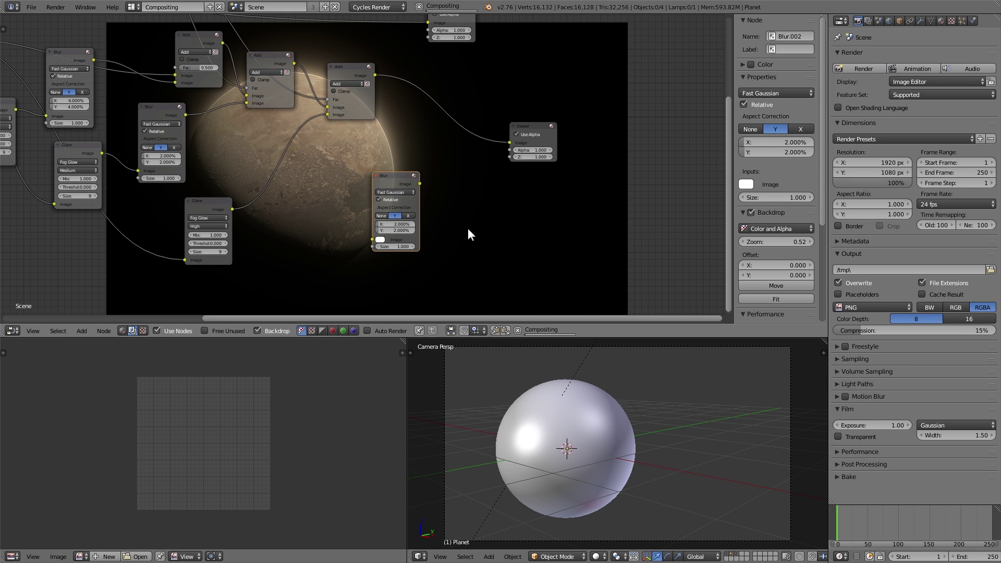
- Set the duplicated Blur node's X and Y to 0.75%
scroll(469, 245, up, 3)
scroll(430, 197, up, 2)
click(379, 212)
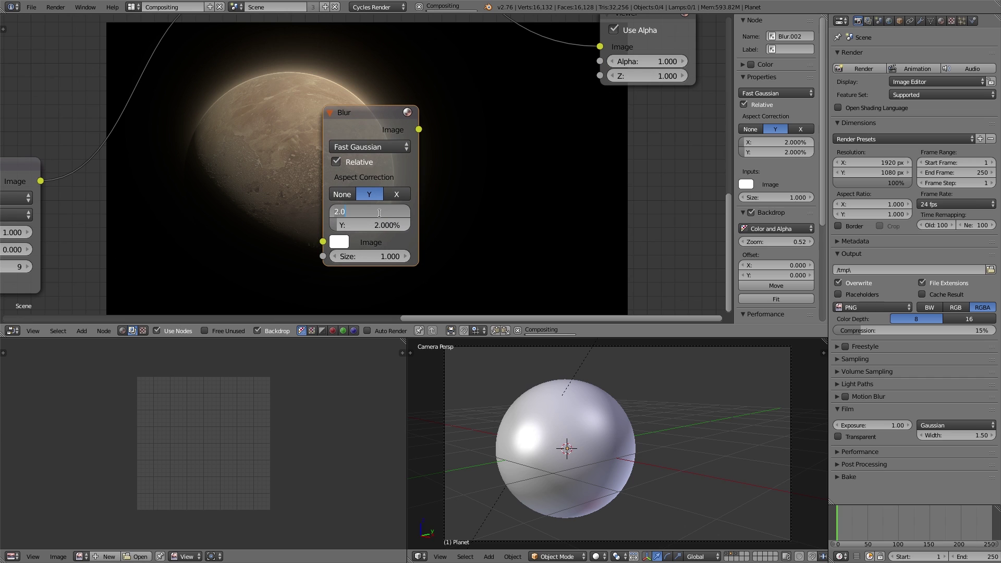
text(.75)
key(Tab)
text(.75)
key(Return)
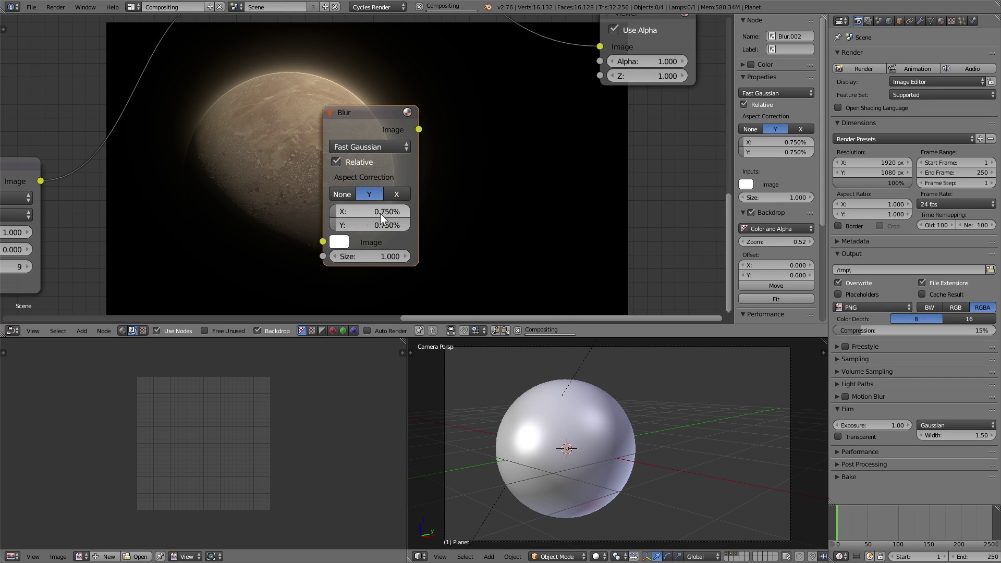
- Connect the Atmosphere render layer's Image output to the 0.75% Blur node and preview the blurred atmosphere
scroll(380, 213, down, 5)
middle_drag(369, 220, 508, 224)
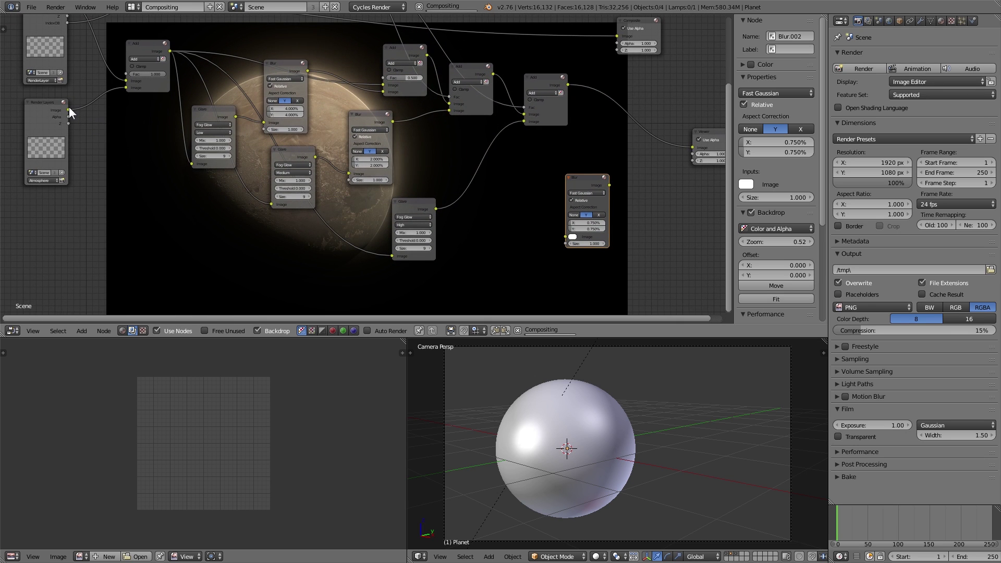
drag(69, 107, 567, 238)
middle_drag(602, 225, 430, 225)
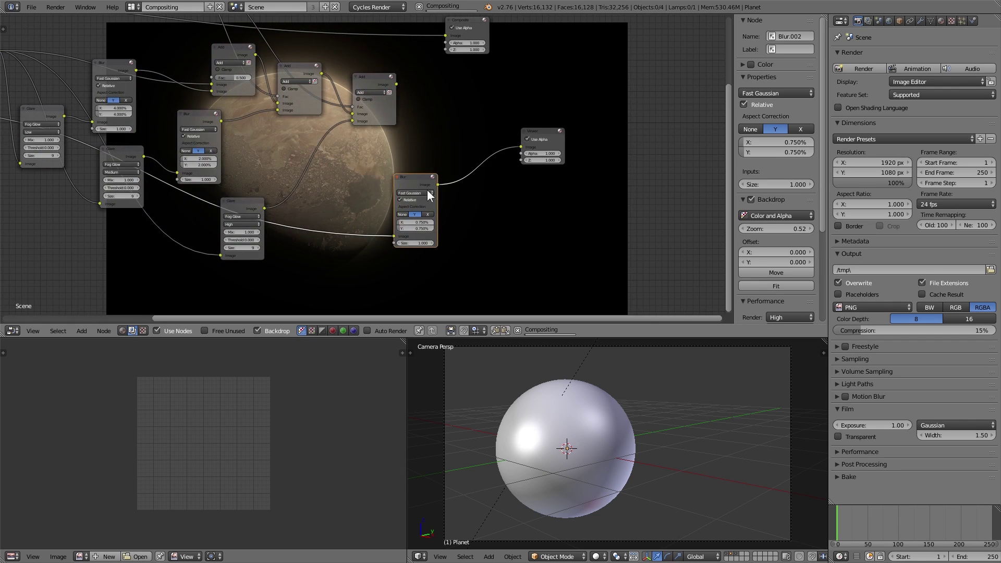
middle_drag(427, 190, 353, 191)
scroll(340, 196, up, 3)
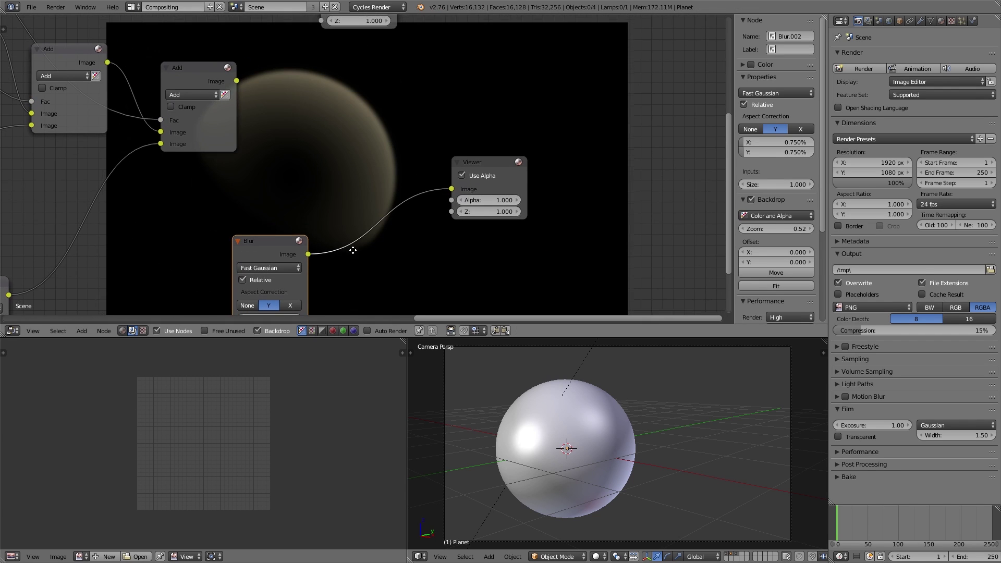
middle_drag(353, 250, 353, 252)
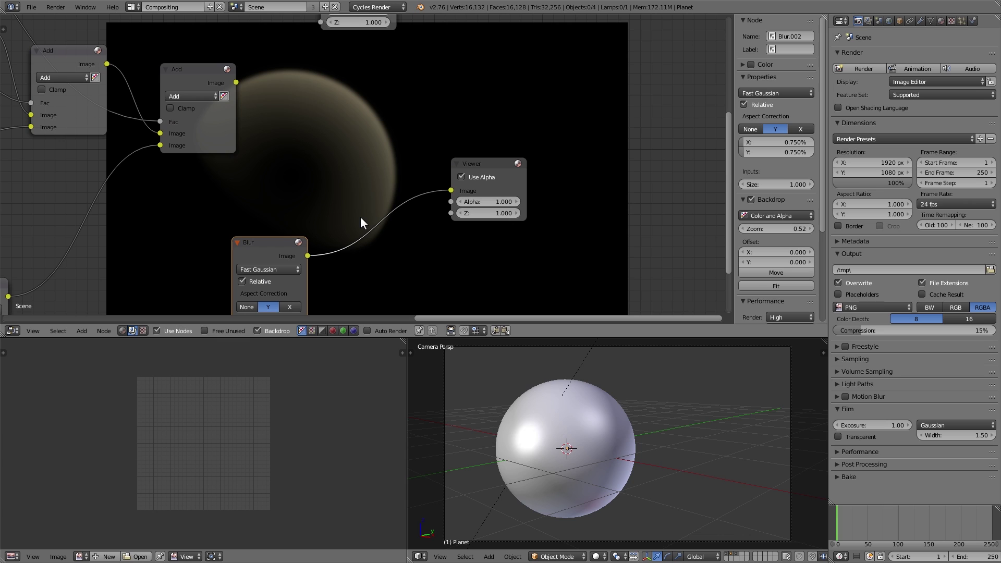
- Duplicate the final Add node, feed it the previous Add output and the 0.75% Blur output, and preview the combined image
click(202, 74)
key(shift+d)
click(350, 102)
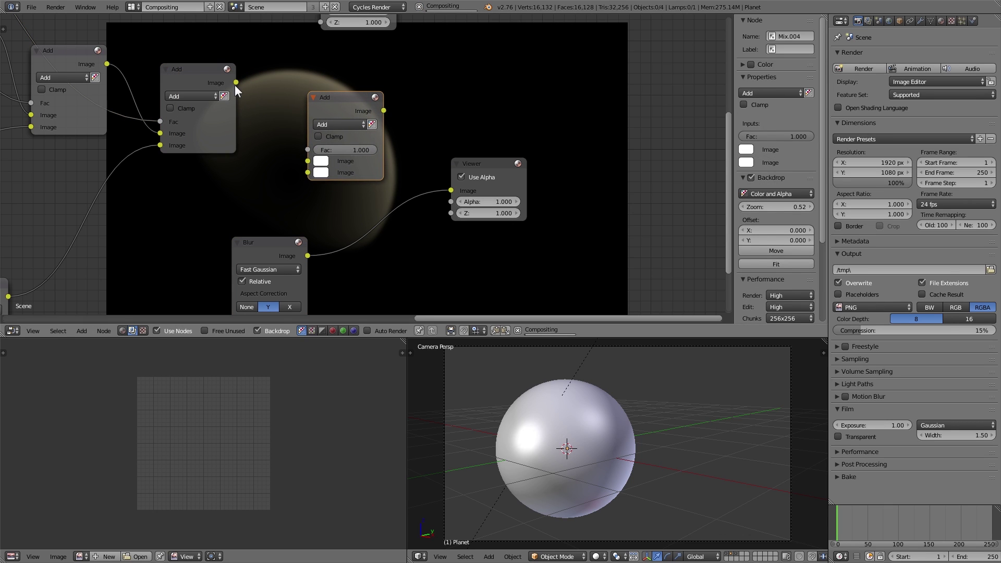
drag(236, 82, 307, 160)
drag(243, 244, 153, 243)
drag(217, 252, 308, 173)
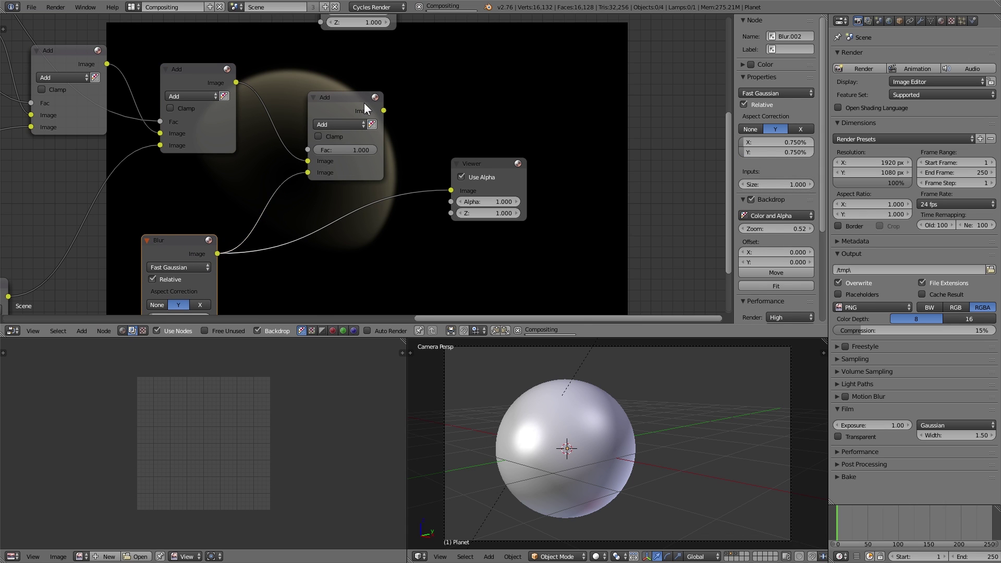
click(364, 102)
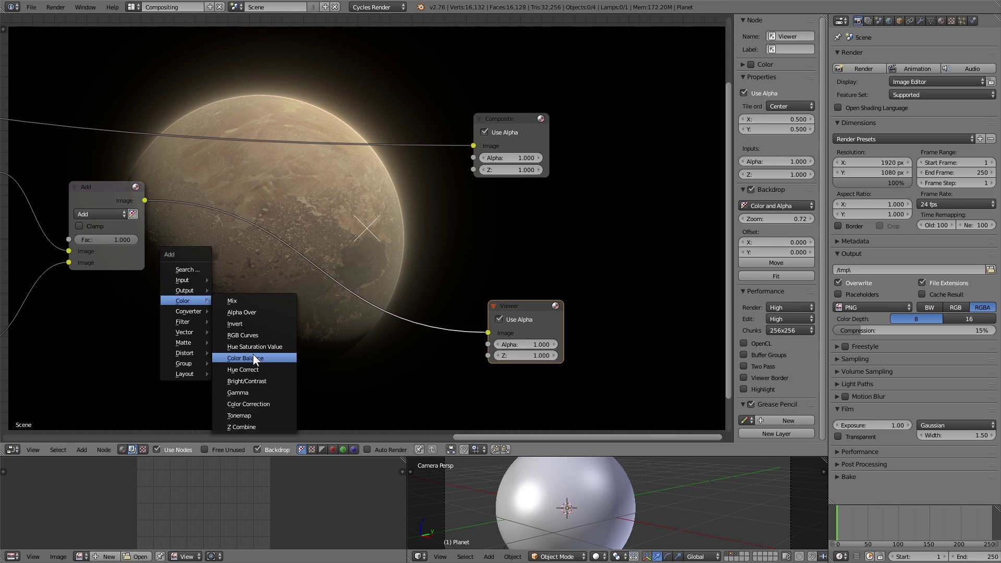
- Insert a Color Balance node on the link between the final Add node and the Viewer
click(252, 354)
click(234, 249)
scroll(218, 304, up, 5)
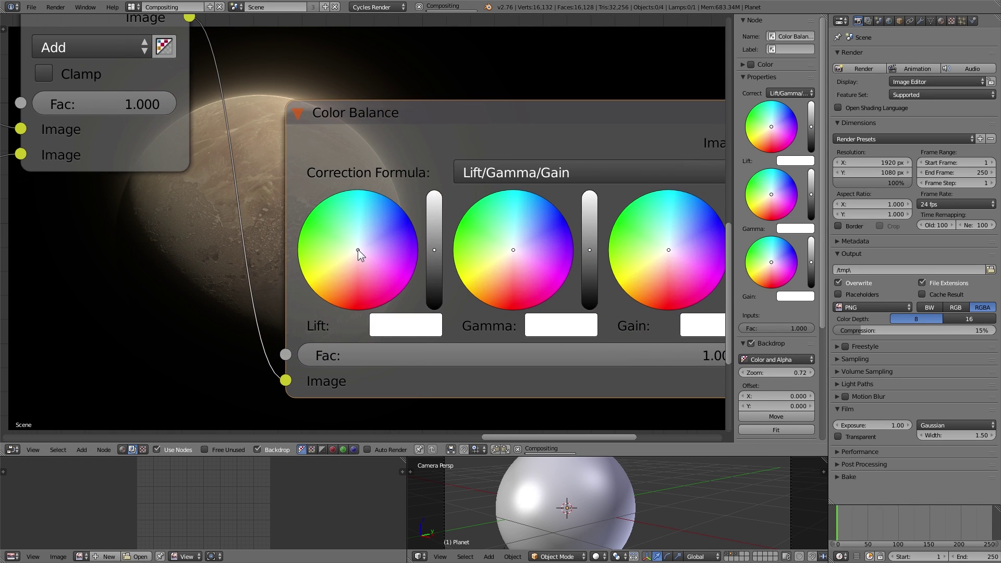
- Tint the Color Balance lift slightly toward blue and the gain slightly toward yellow
drag(358, 250, 360, 245)
key(KP_Decimal)
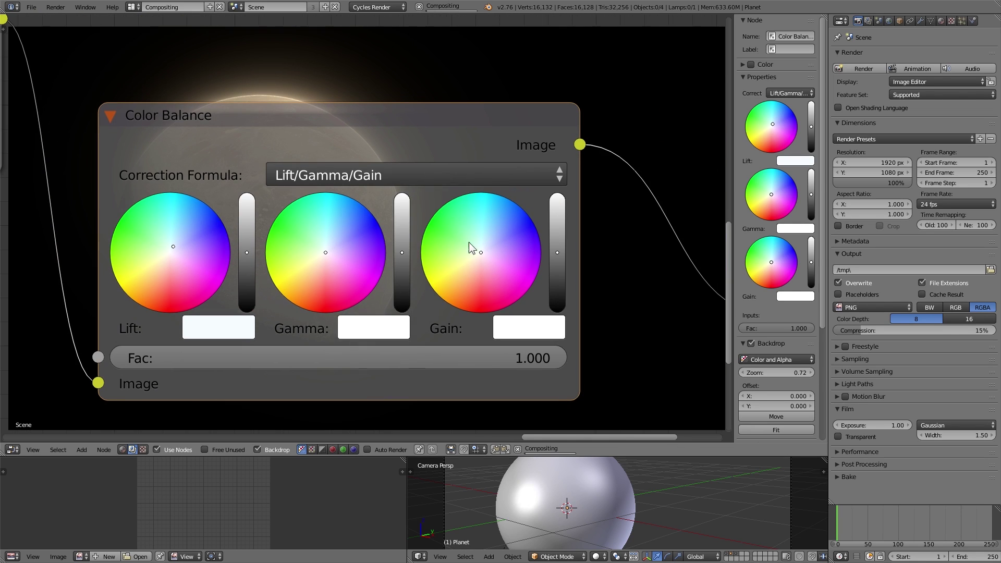
drag(478, 255, 477, 256)
- Move the Viewer farther away and insert a Lens Distortion node between Color Balance and the Viewer
middle_drag(624, 227, 203, 299)
ctrl+middle_drag(203, 298, 279, 333)
drag(361, 298, 608, 299)
middle_drag(363, 284, 307, 295)
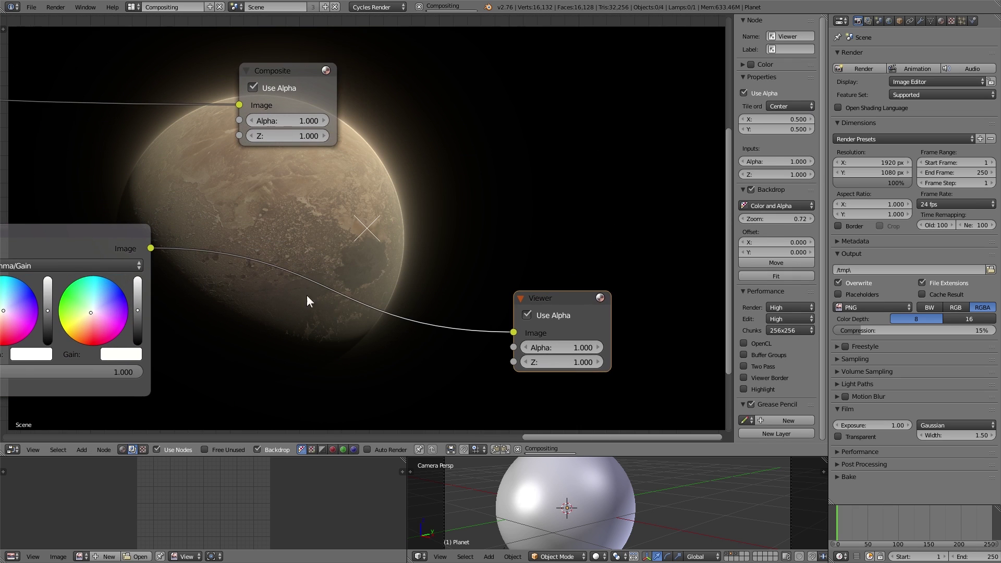
key(shift+a)
mouse_move(246, 322)
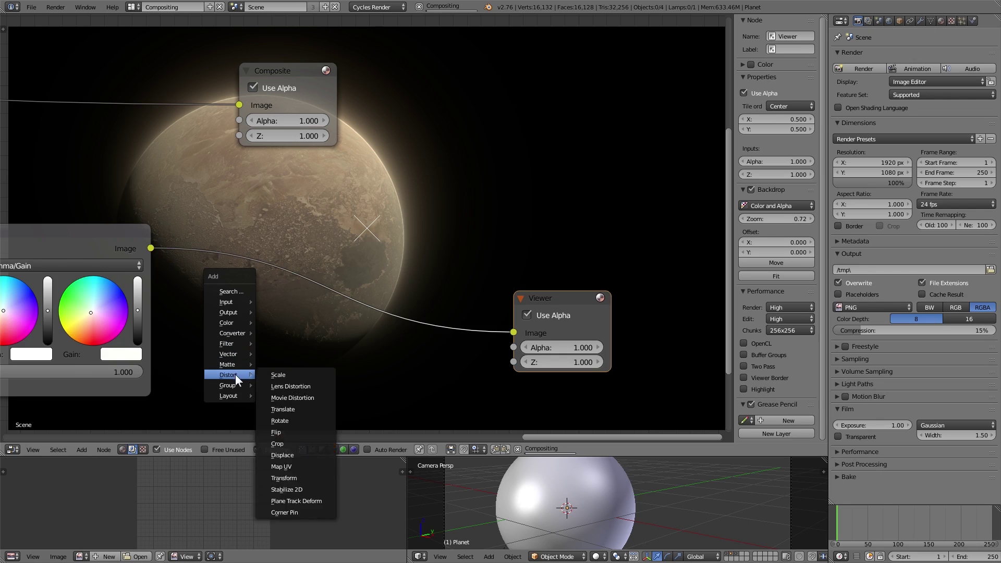
mouse_move(233, 373)
click(296, 386)
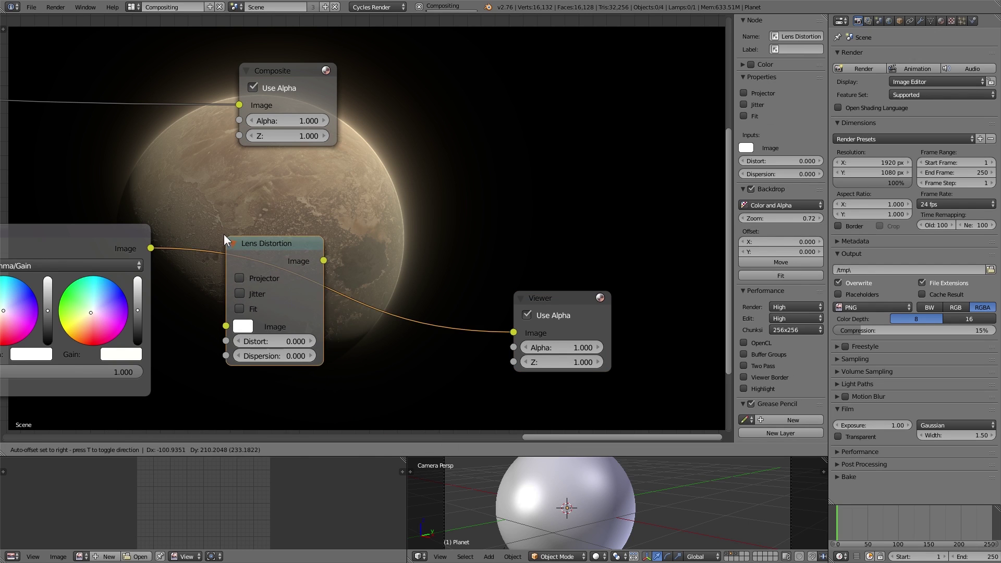
click(281, 276)
- Set the Lens Distortion dispersion to 0.01
scroll(302, 249, up, 2)
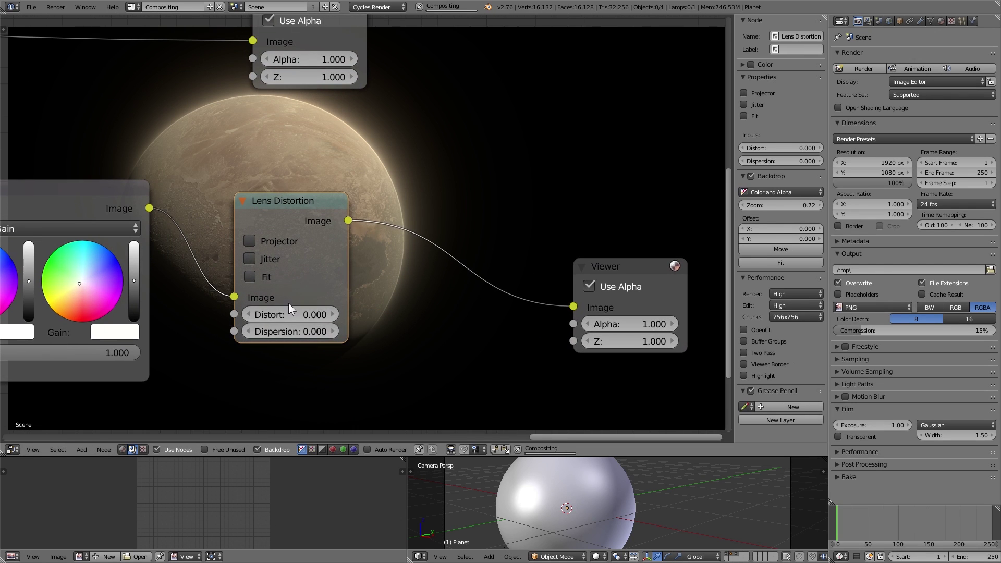
click(296, 330)
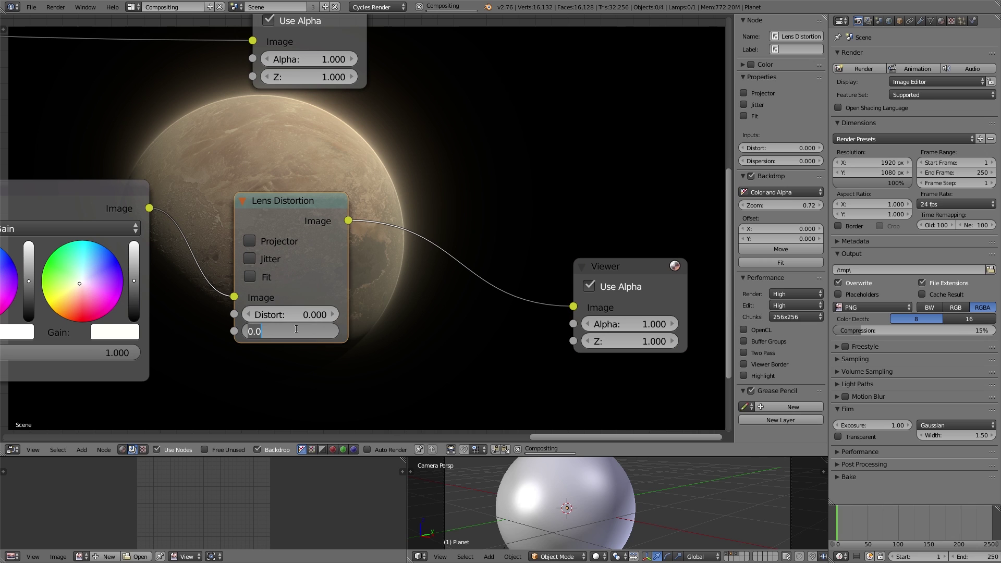
key(Home)
key(Delete)
text(1)
key(Return)
middle_drag(268, 159, 220, 229)
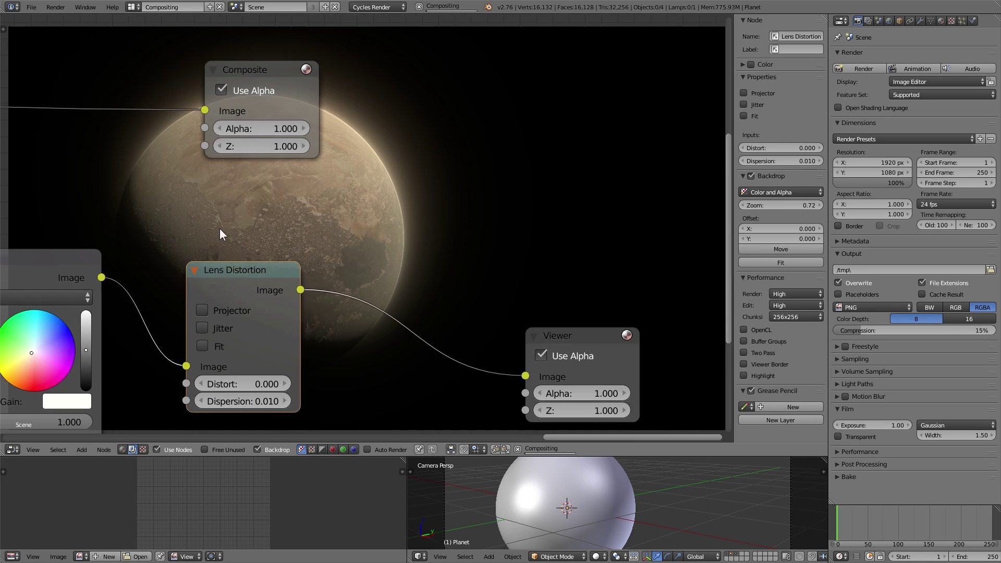